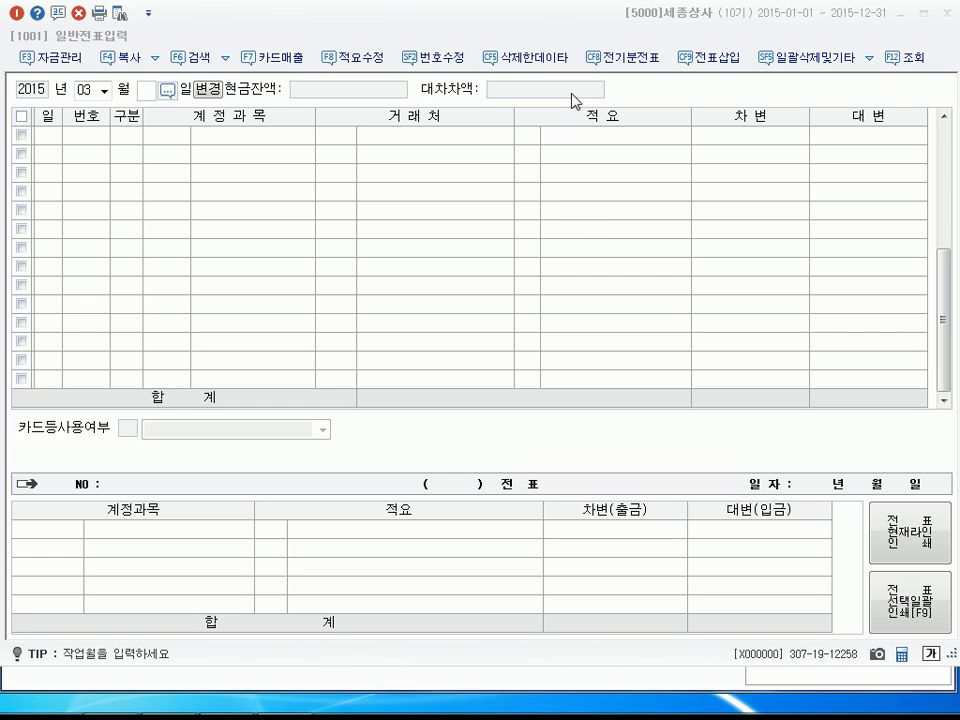
Set the voucher month to 04 and start a line dated day 1 with the type 출금.
click(105, 91)
click(95, 150)
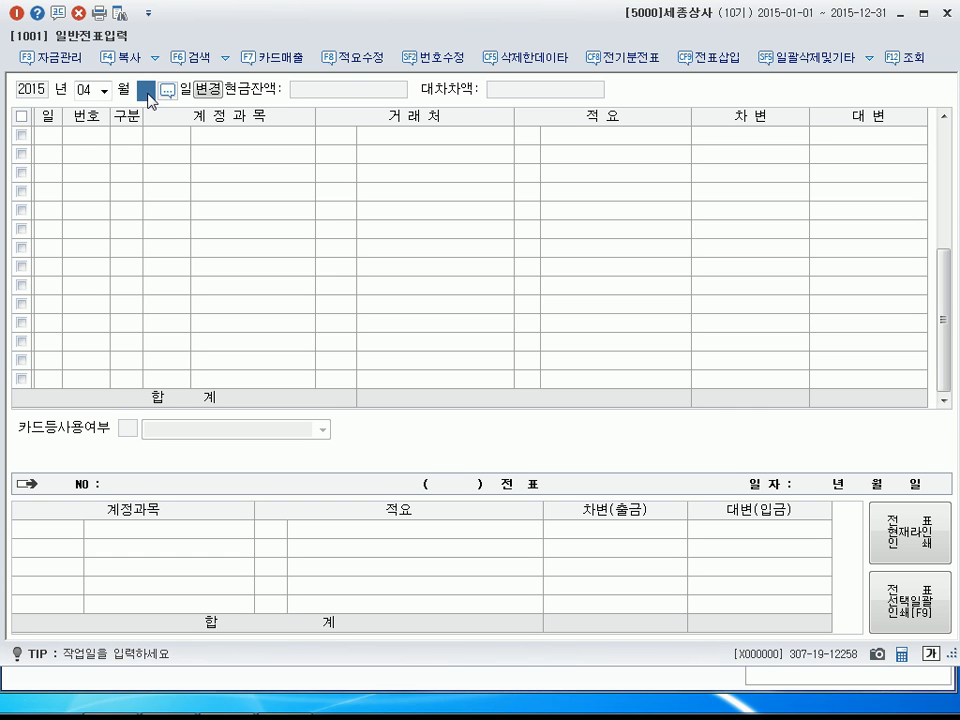
key(Return)
text(1)
key(Return)
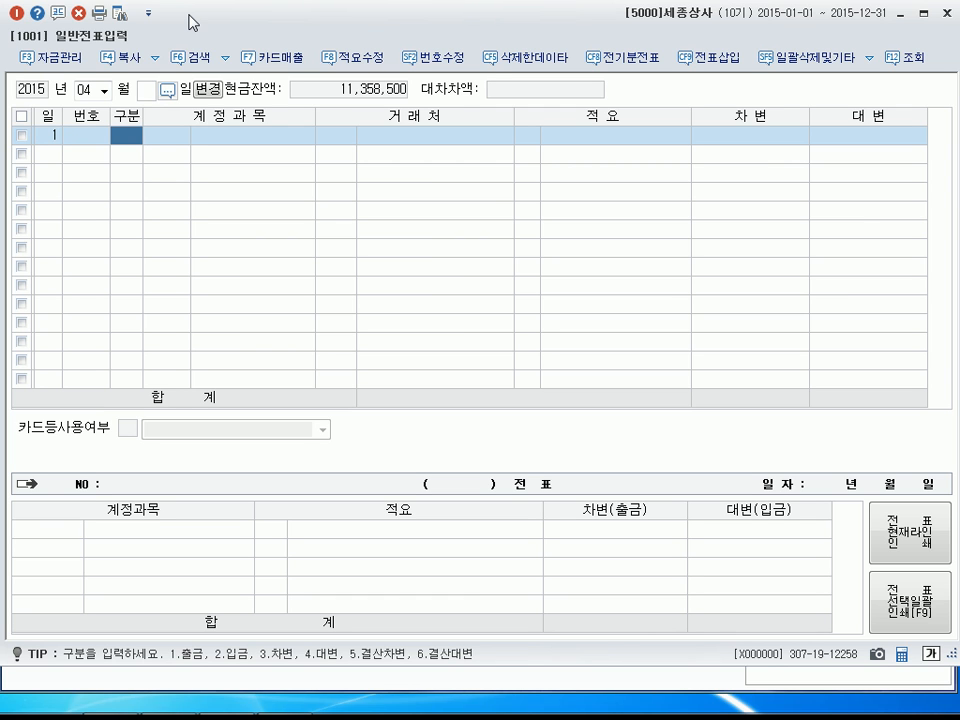
text(1)
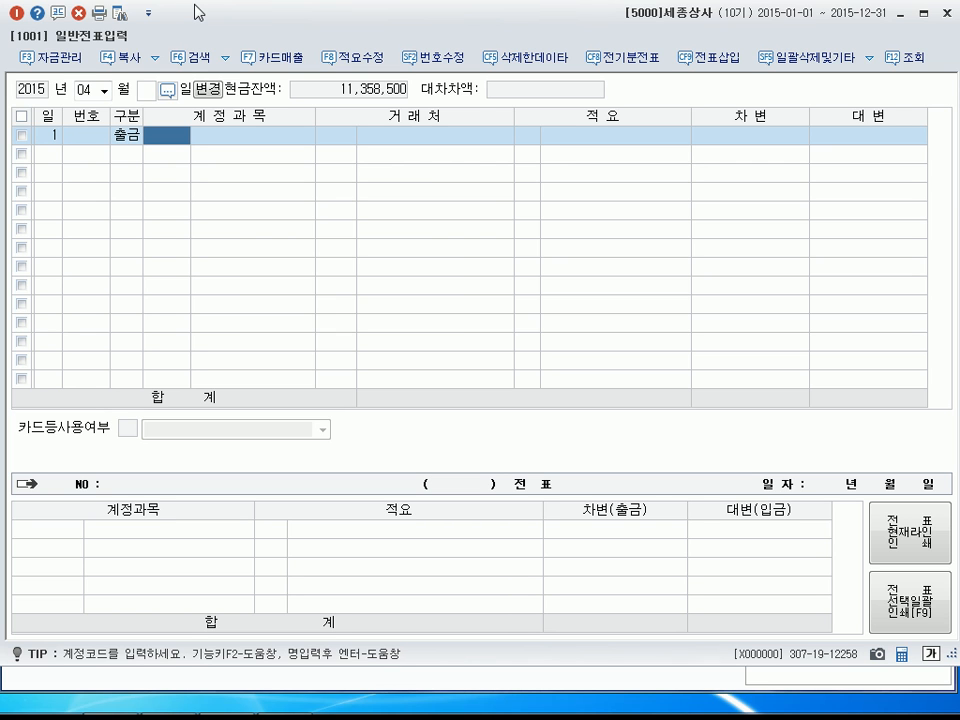
text(영비)
key(Return)
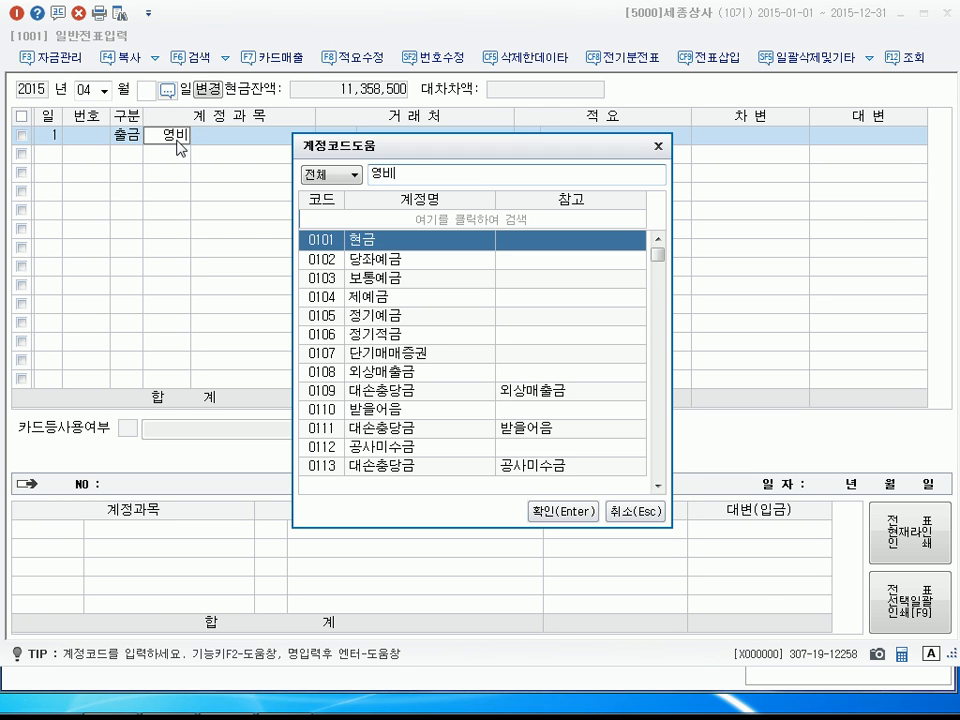
key(BackSpace)
key(BackSpace)
text(여비)
key(Return)
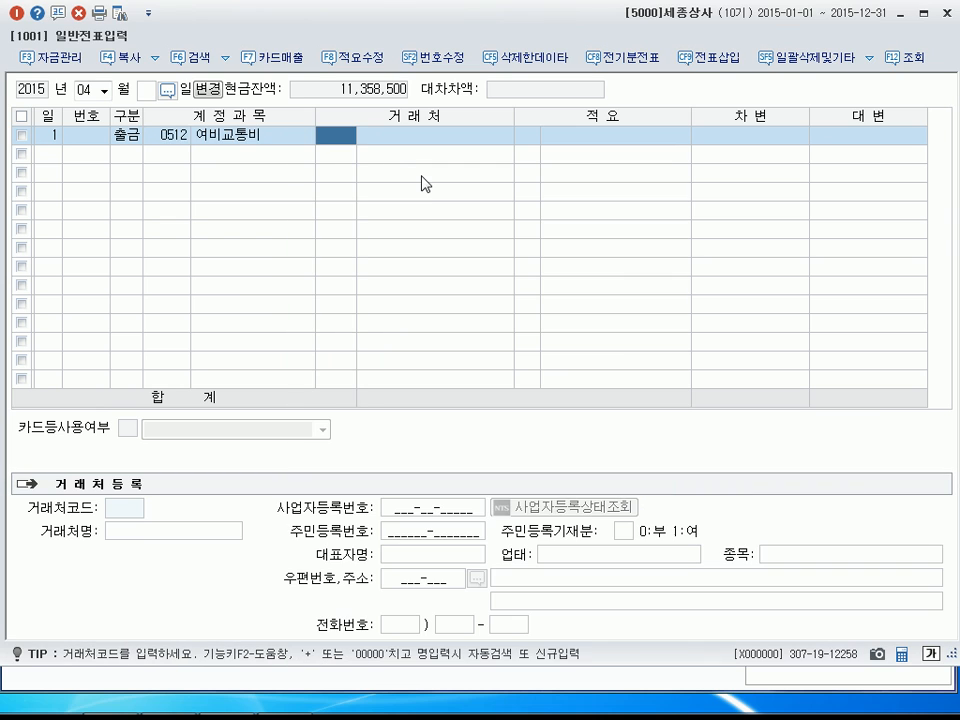
Set the account of the day 1 line to 0812 여비교통비.
click(172, 140)
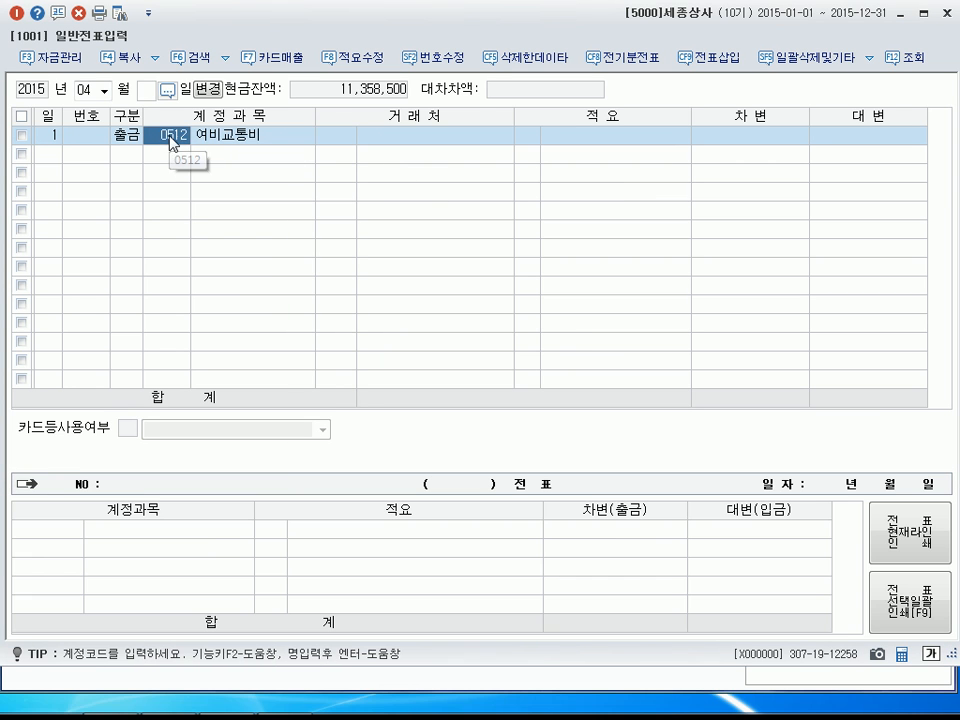
text(0812)
key(Return)
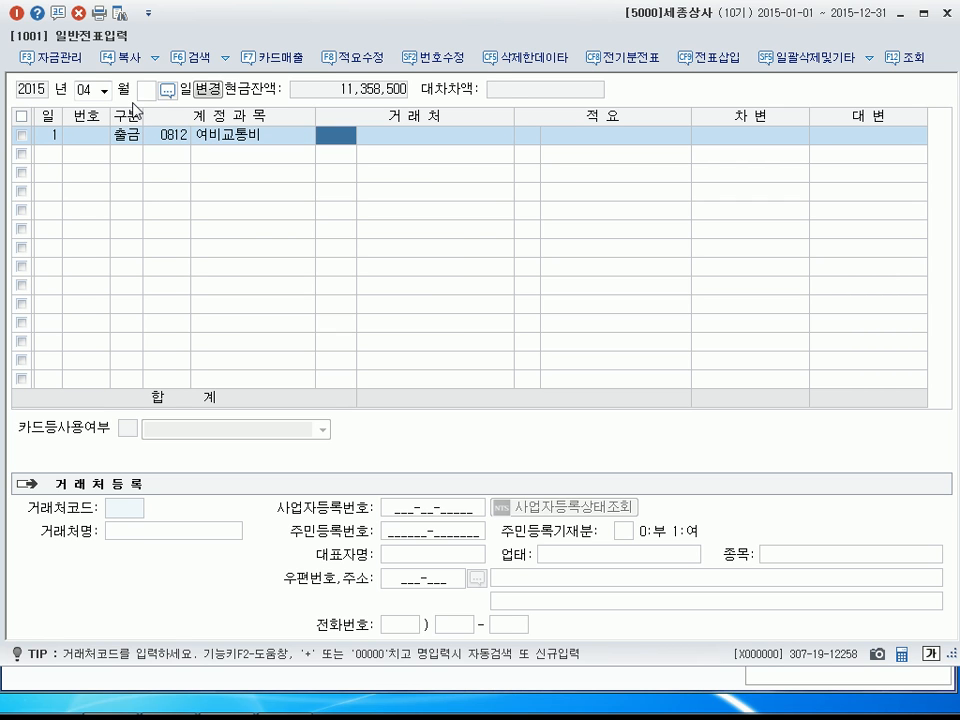
Complete the day 1 line without a customer, using summary 1 시내교통비 지급 and a debit amount of 150,000.
key(Return)
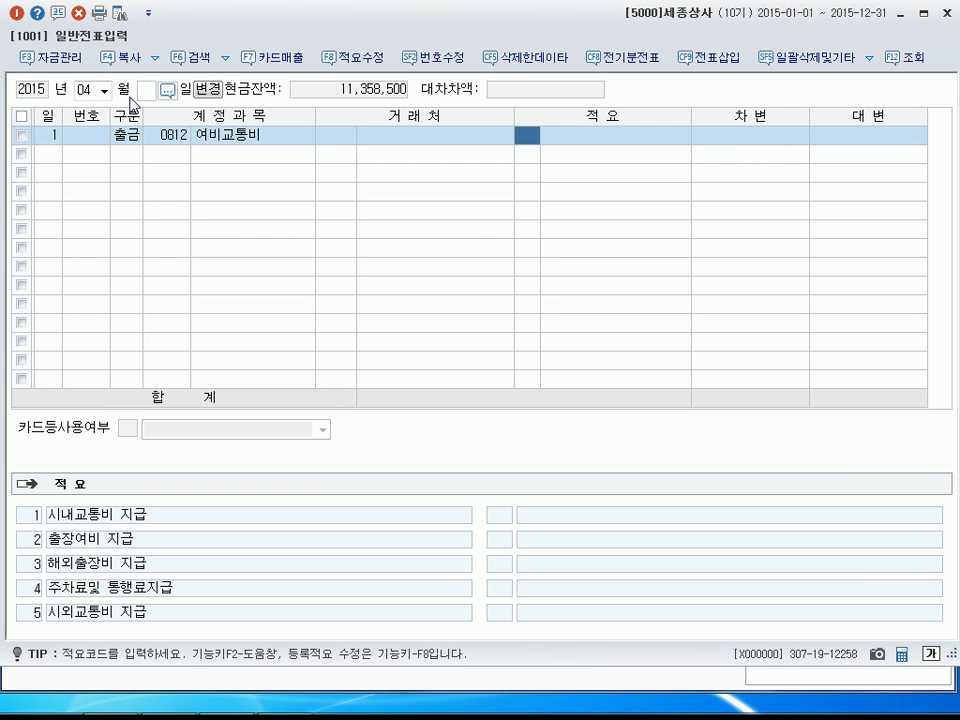
key(Return)
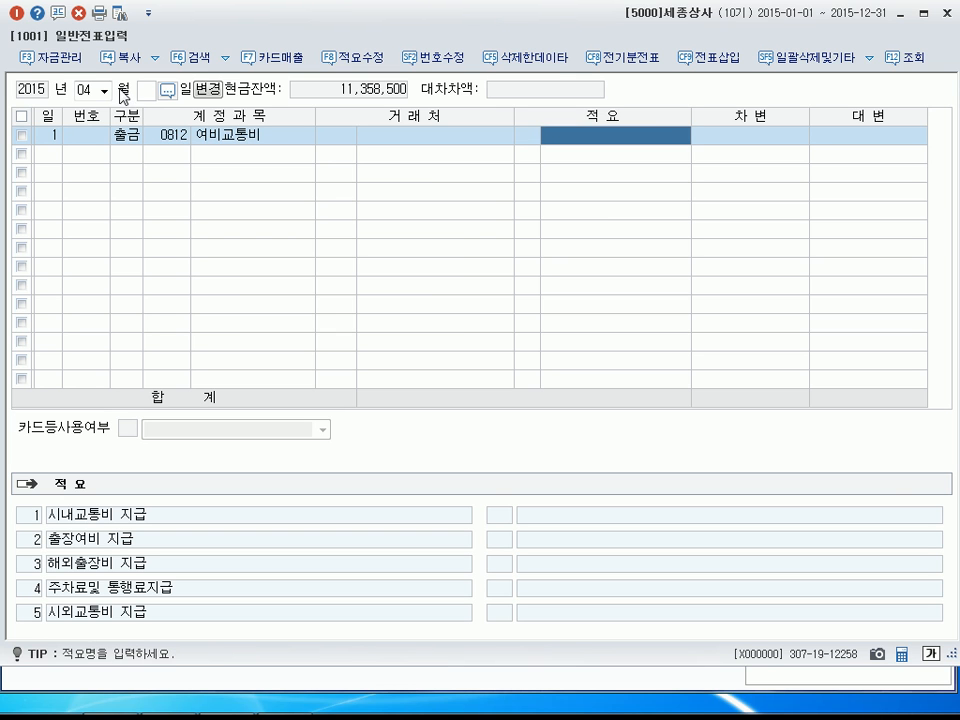
key(Left)
text(1)
key(Return)
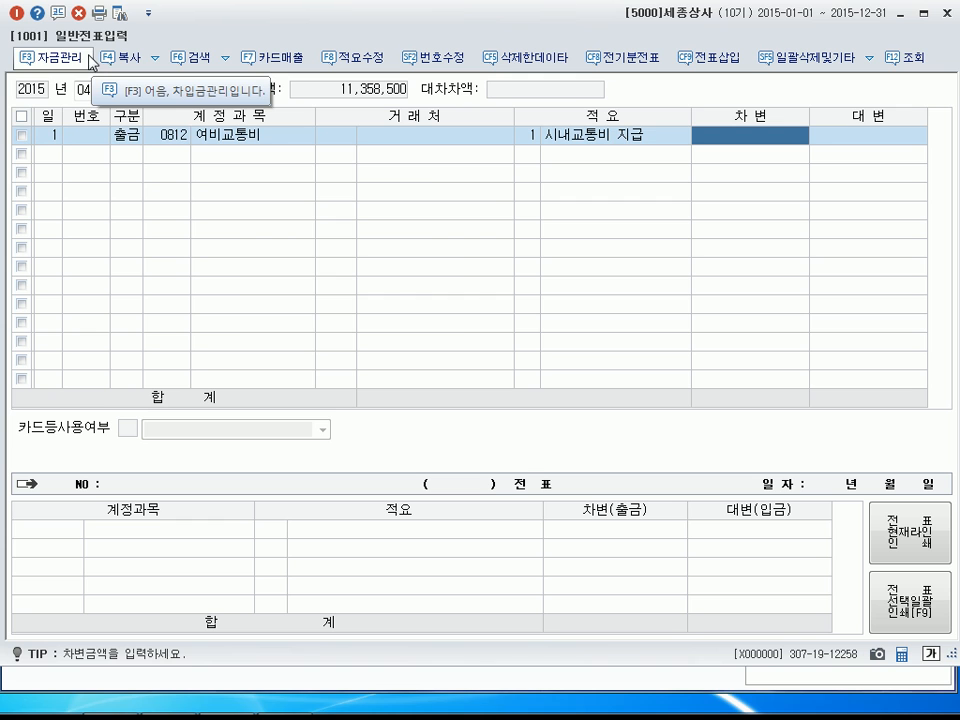
text(1500000)
key(Return)
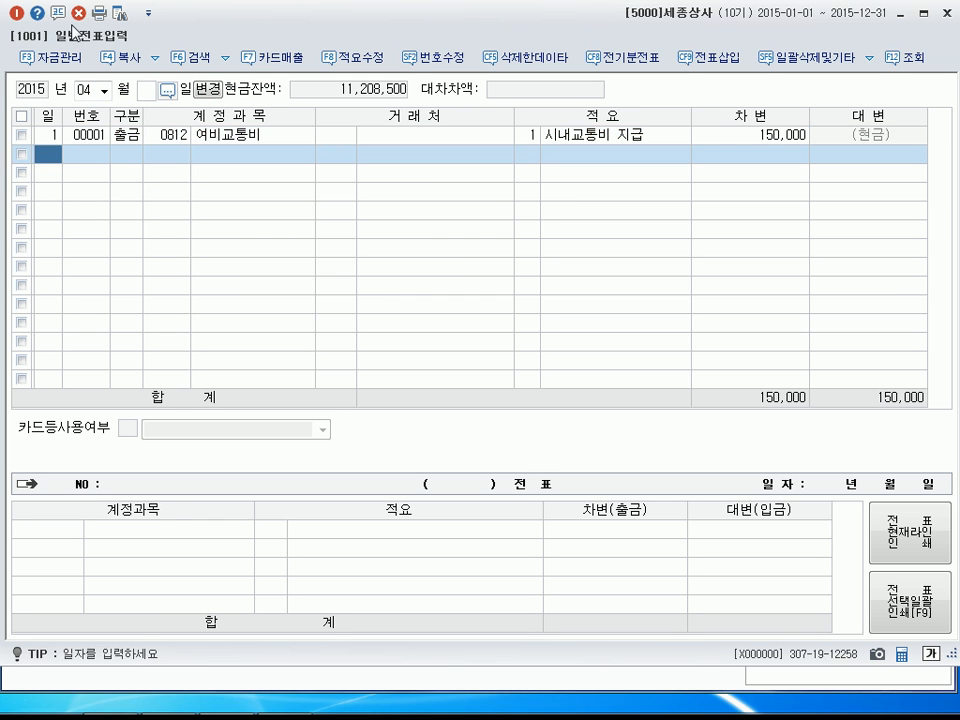
Start a line dated day 2 with the type 출금 and the account 0146 상품.
text(2)
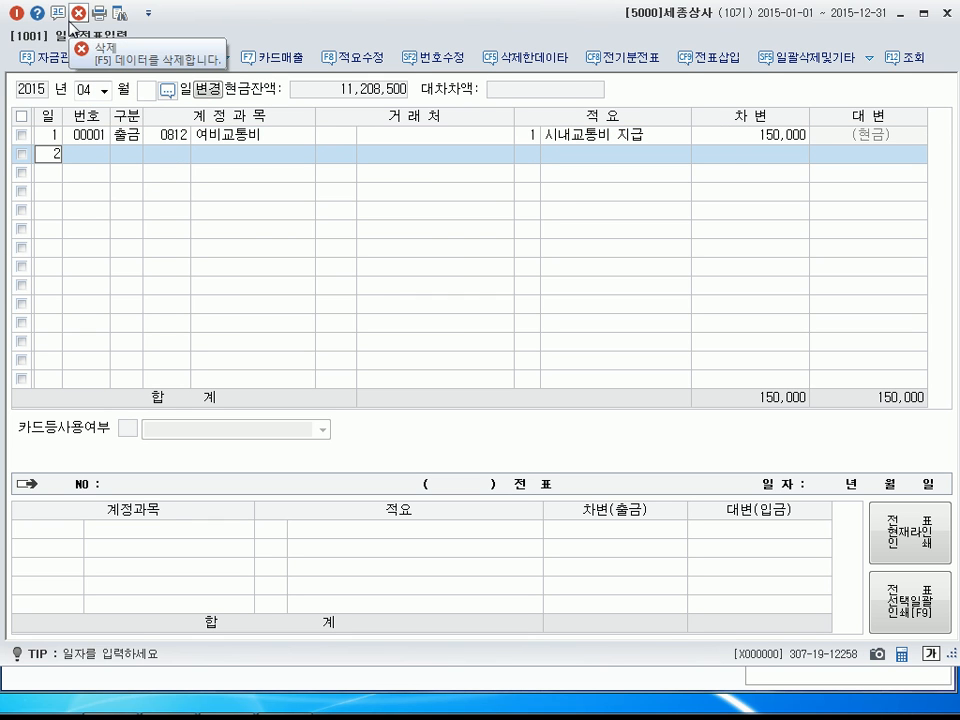
key(Return)
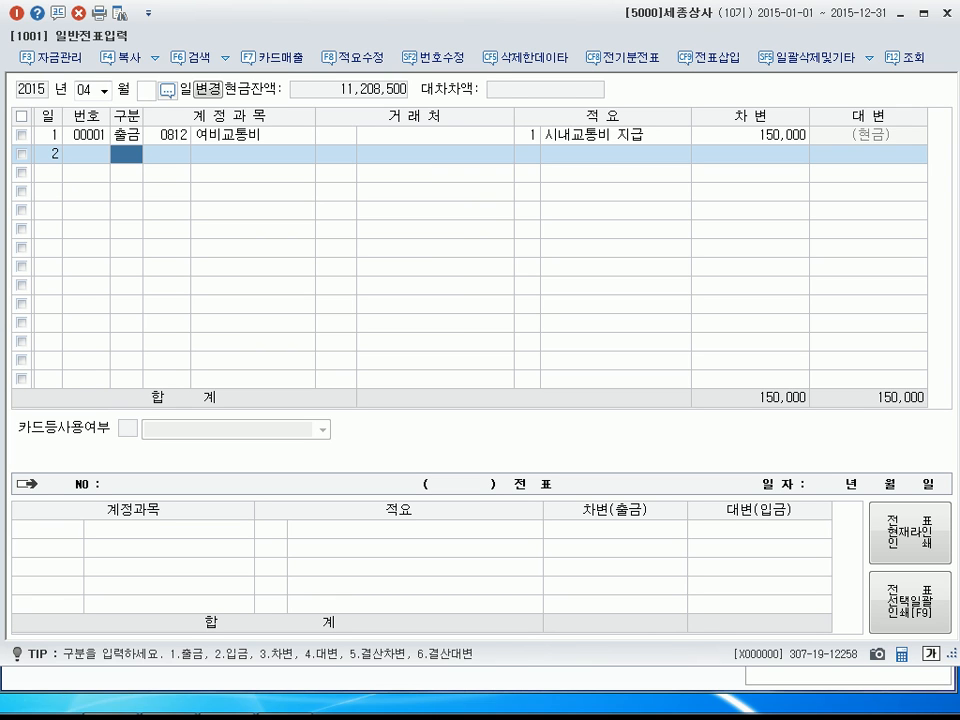
text(1)
key(Return)
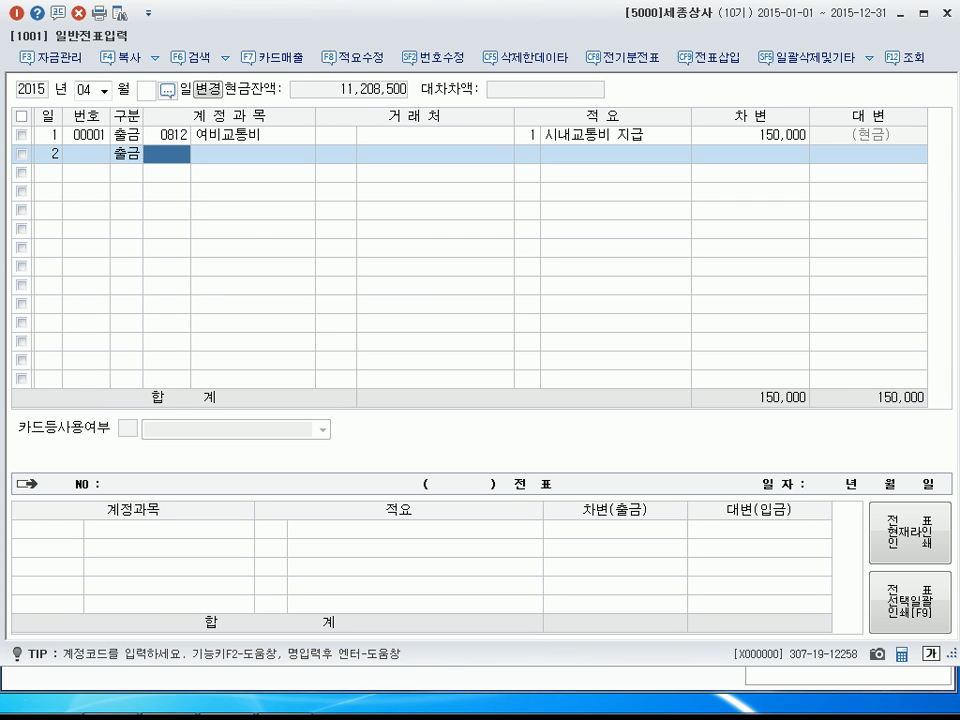
text(146)
key(Return)
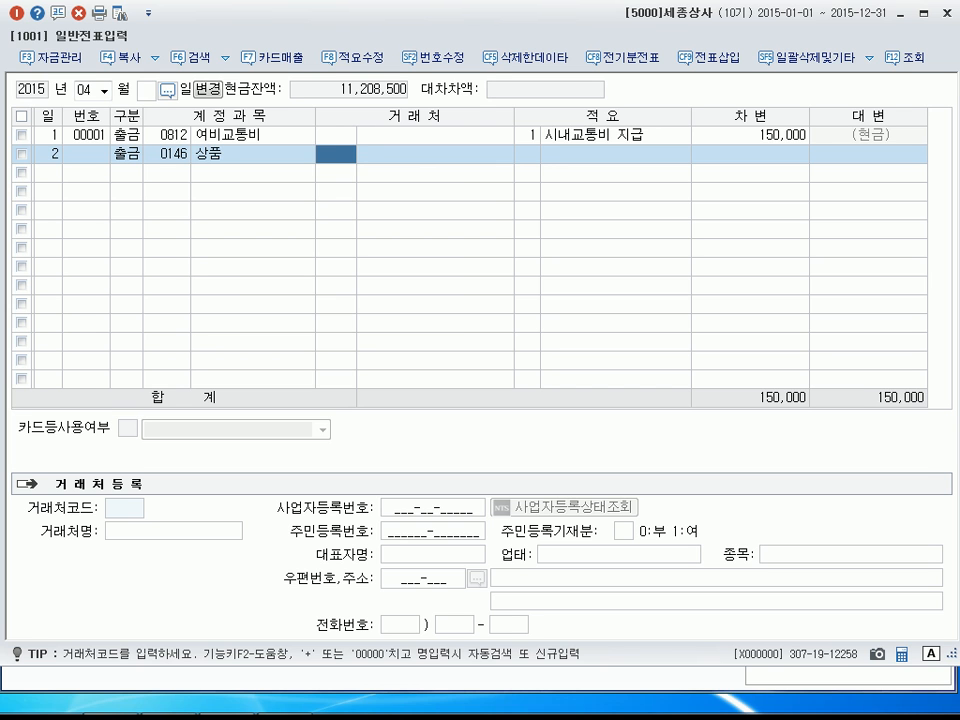
Complete the day 2 line with the customer 제일유통, no summary and a debit amount of 1,450,000.
text(제일)
key(Return)
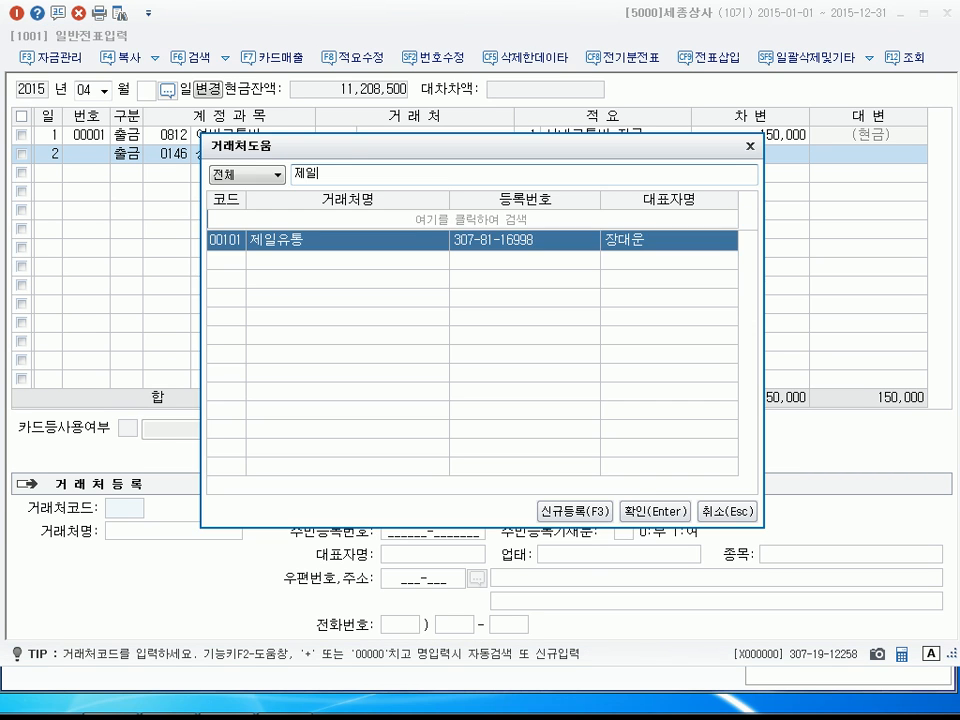
key(Return)
key(Return)
key(Return)
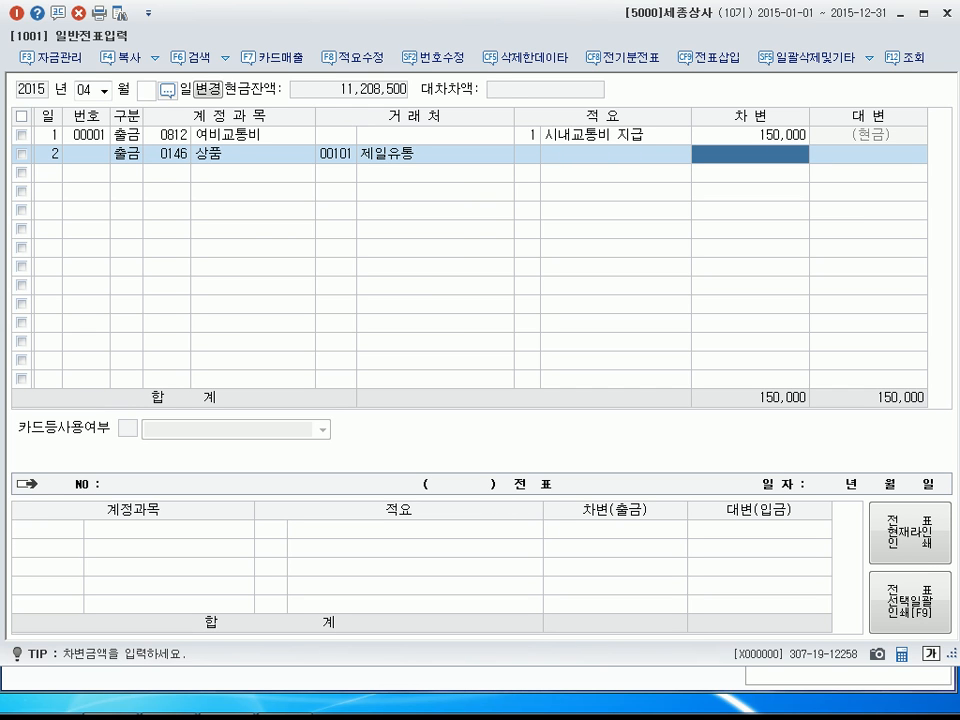
text(1450000)
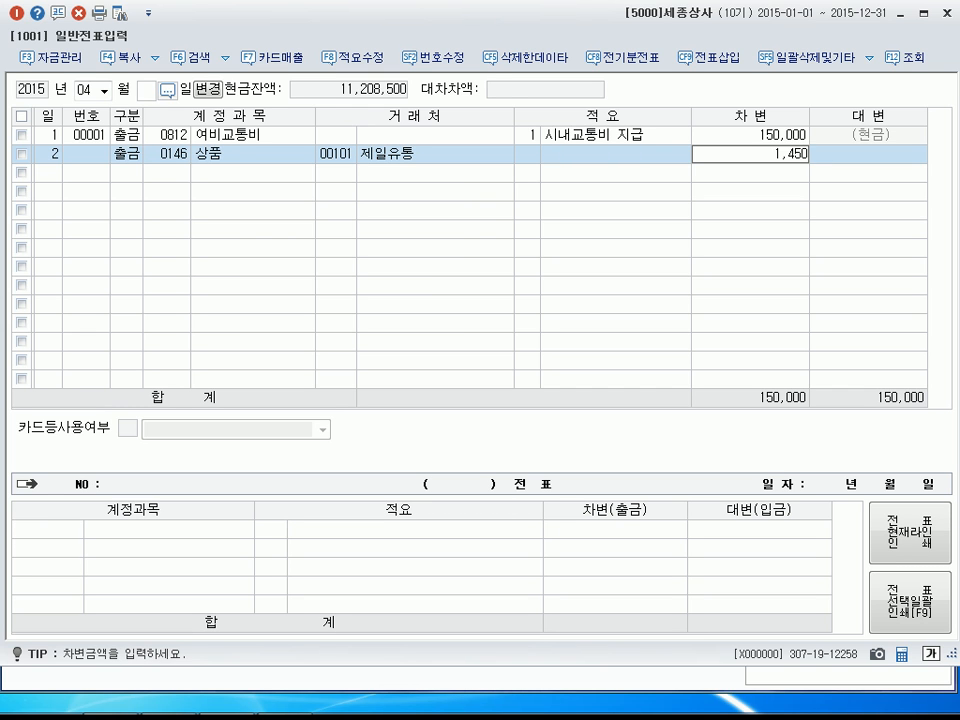
key(Return)
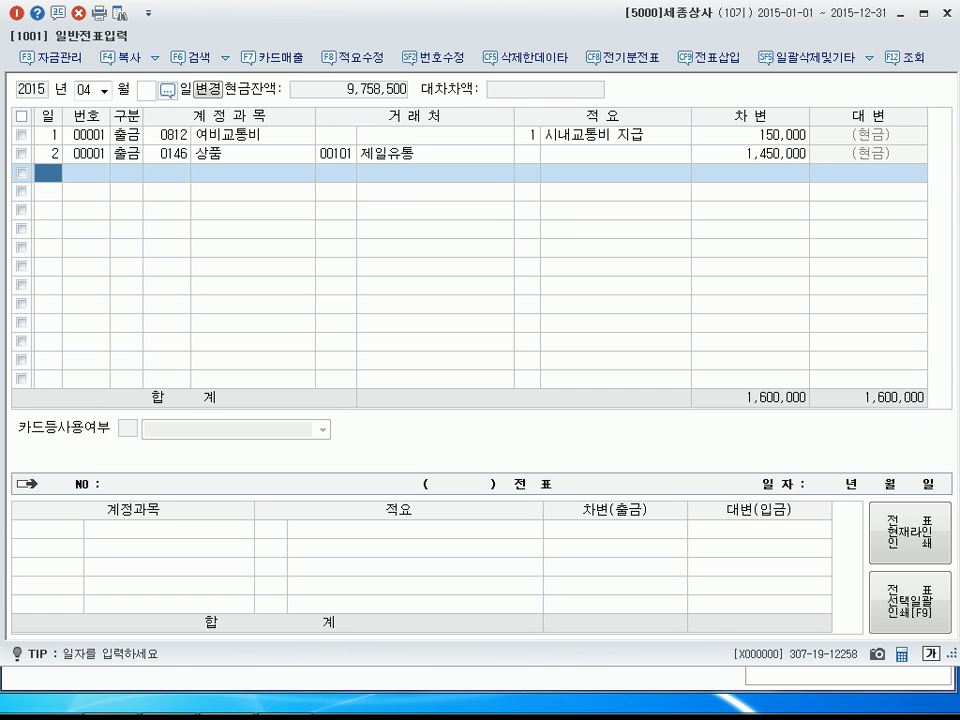
Start a line dated day 3 with the type 출금 and the 판매관리비 account 0819 임차료.
text(3)
key(Return)
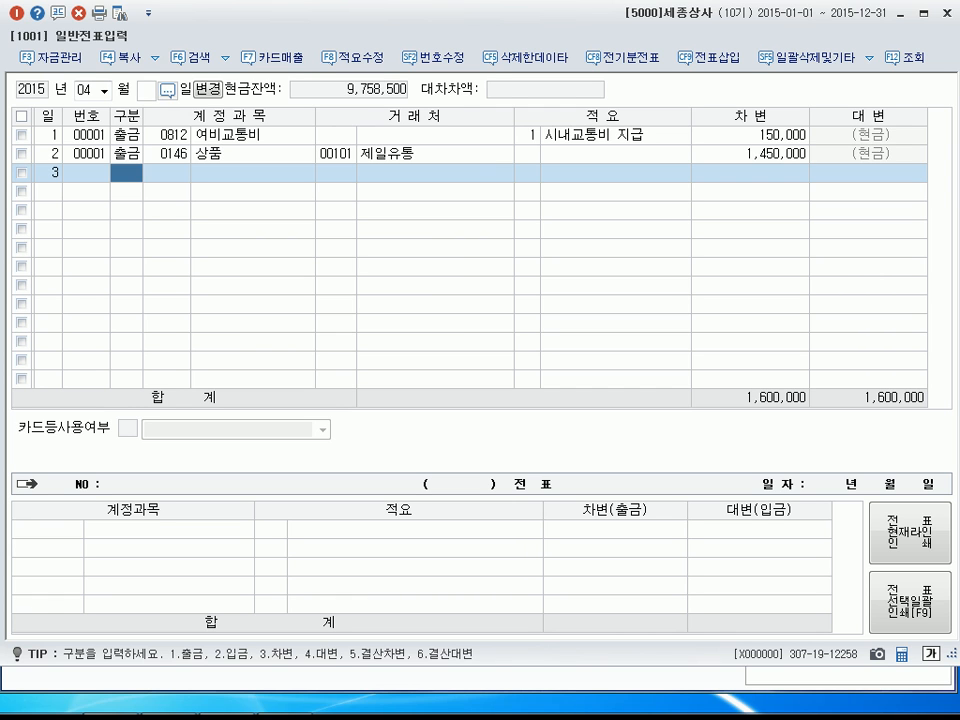
text(1)
key(Return)
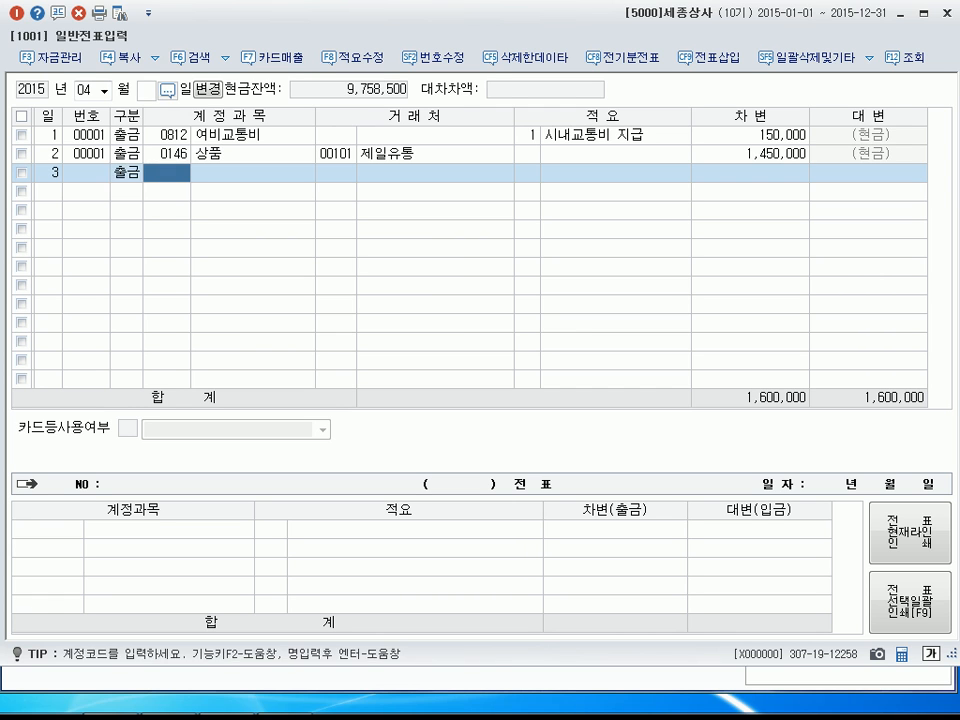
text(임차)
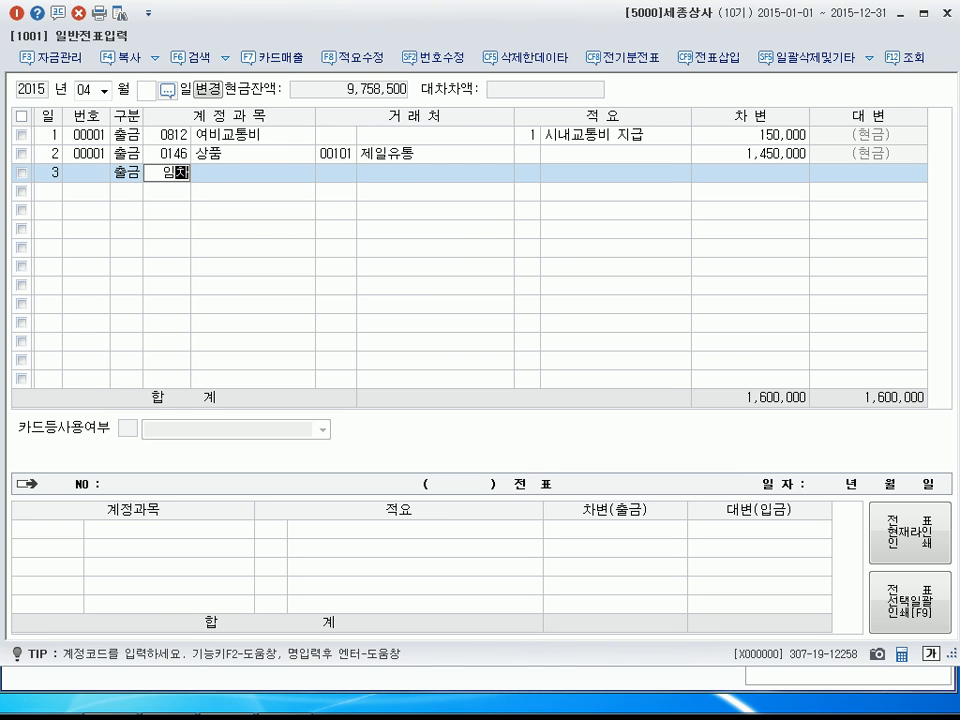
key(Return)
key(Down)
key(Down)
key(Down)
key(Down)
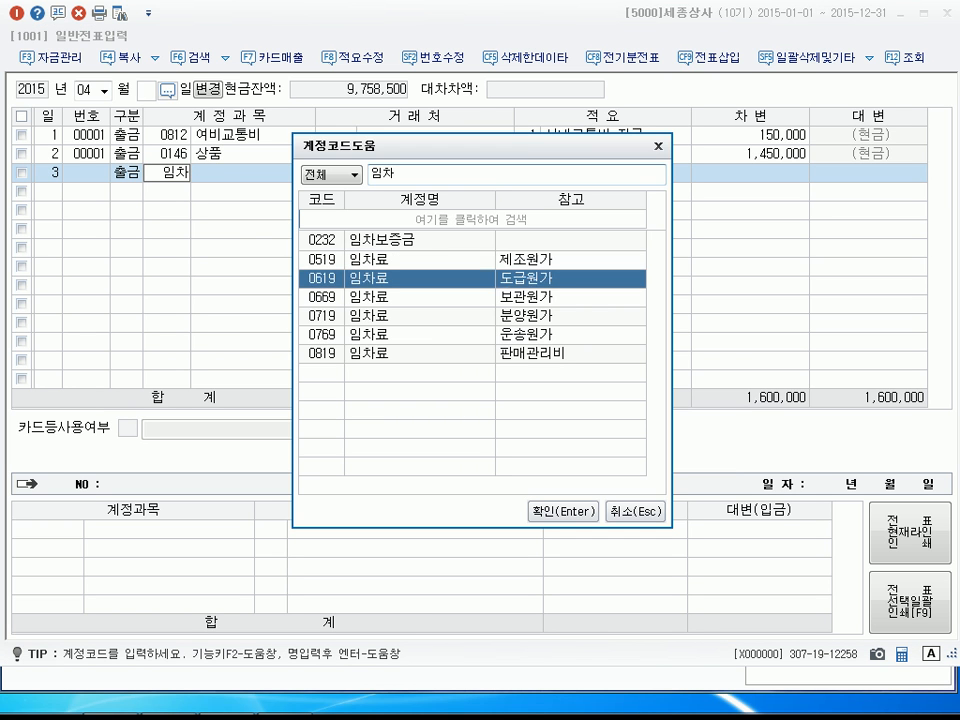
key(Down)
key(Down)
key(Return)
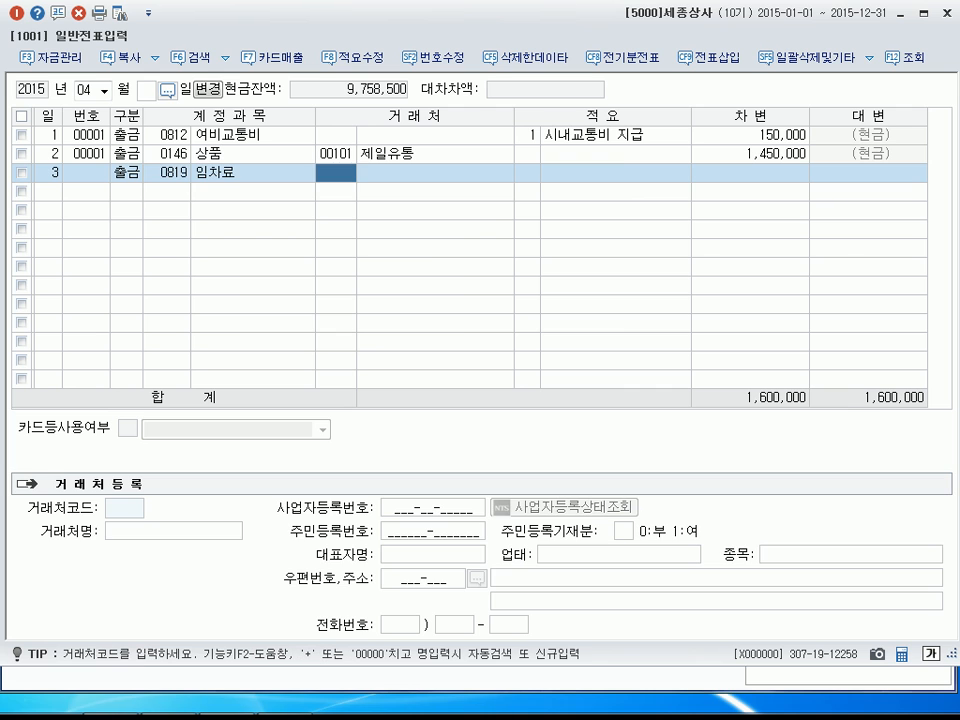
Complete the day 3 임차료 line without a customer or summary, with a debit amount of 300,000.
key(Return)
key(Return)
key(Return)
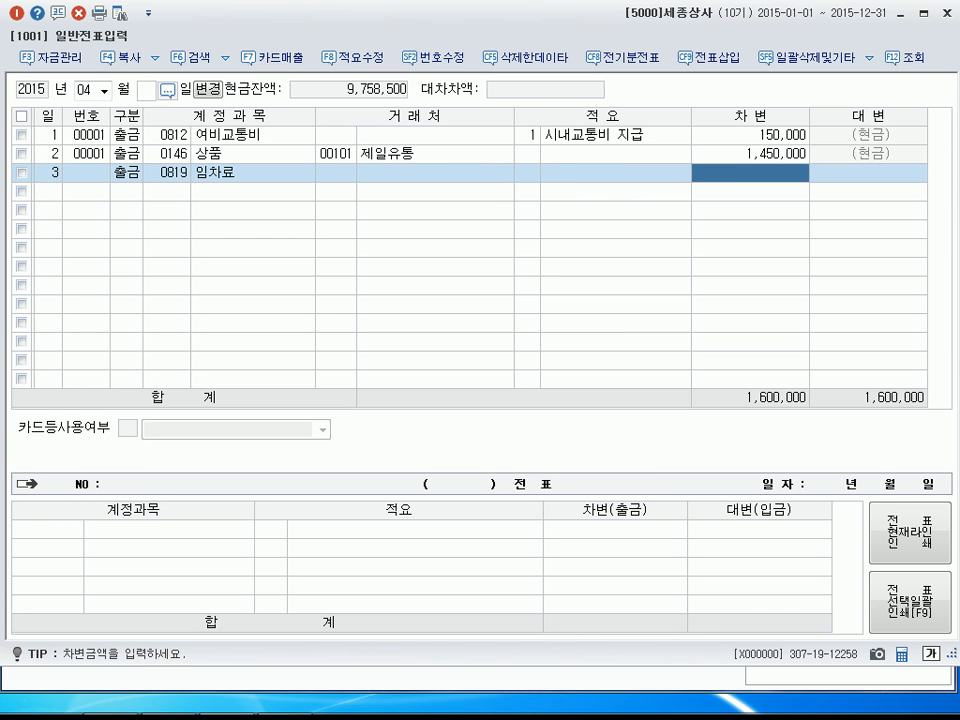
text(3000000)
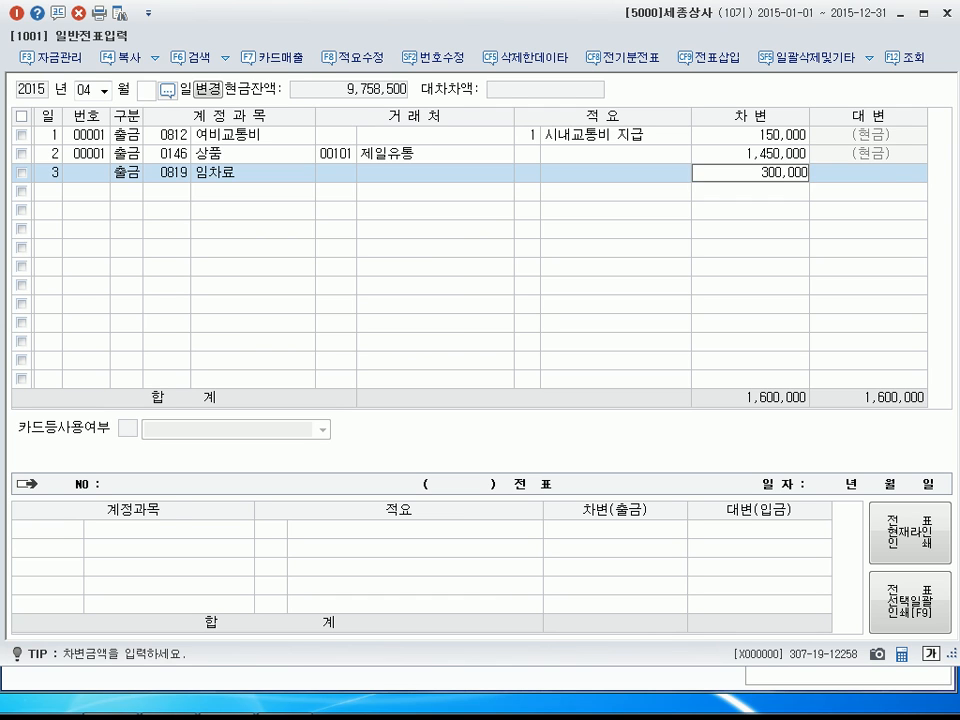
key(Return)
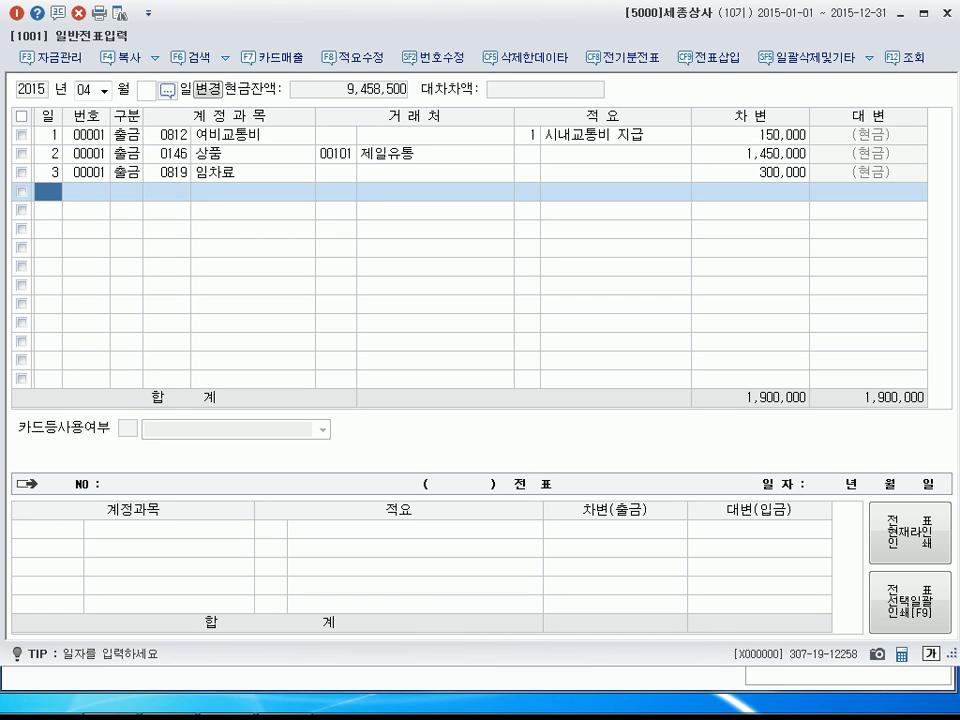
Start a line dated day 4 with the type 대변 and the account 0401 상품매출.
text(4)
key(Return)
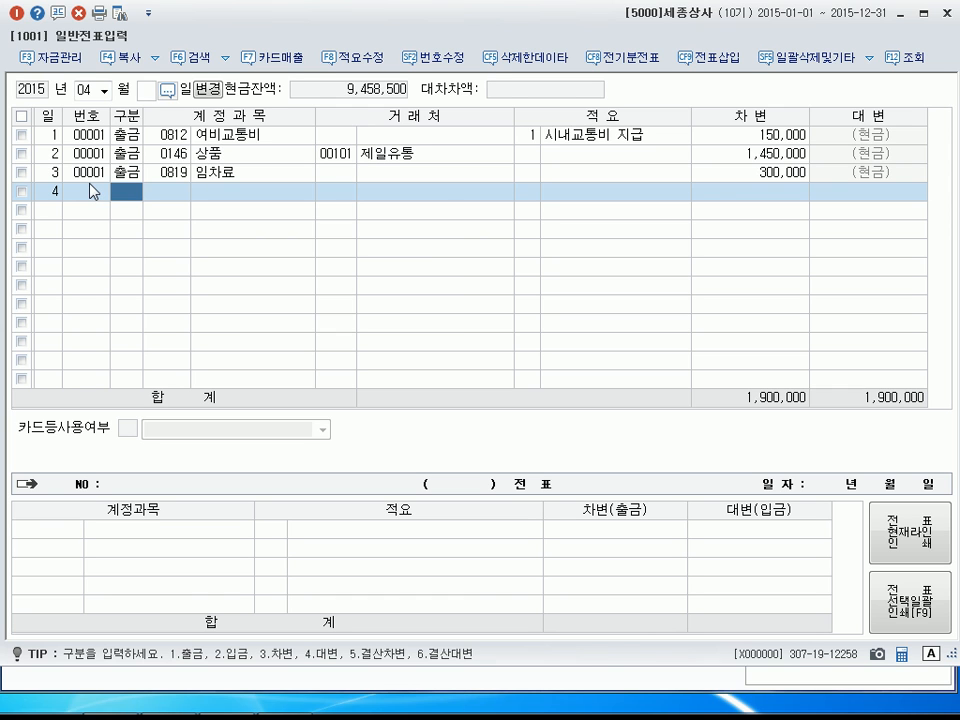
text(4)
key(Return)
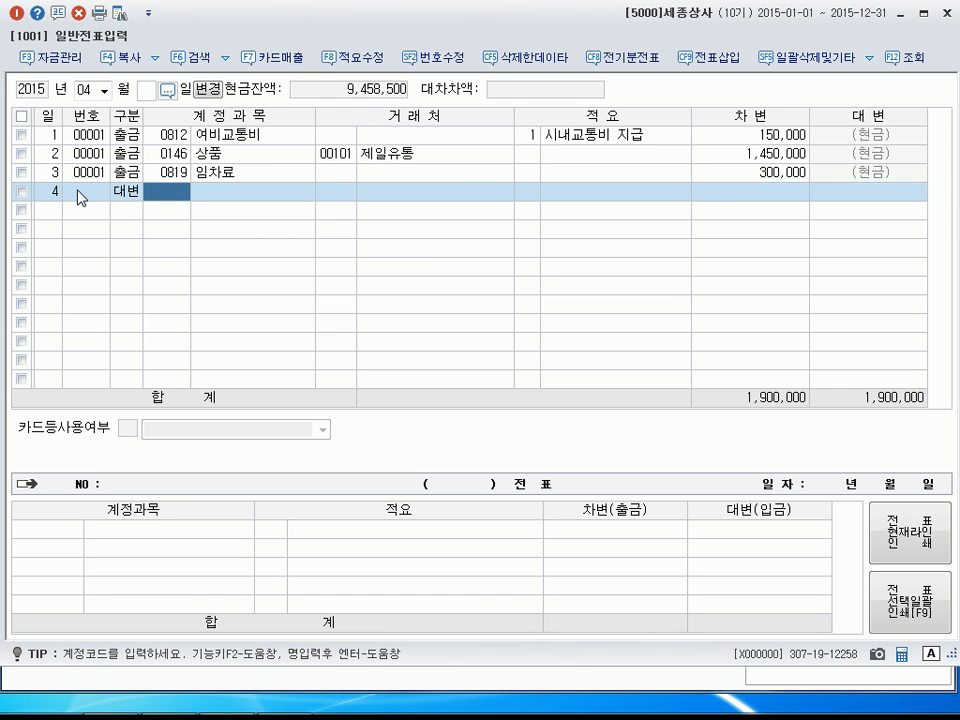
text(상품매)
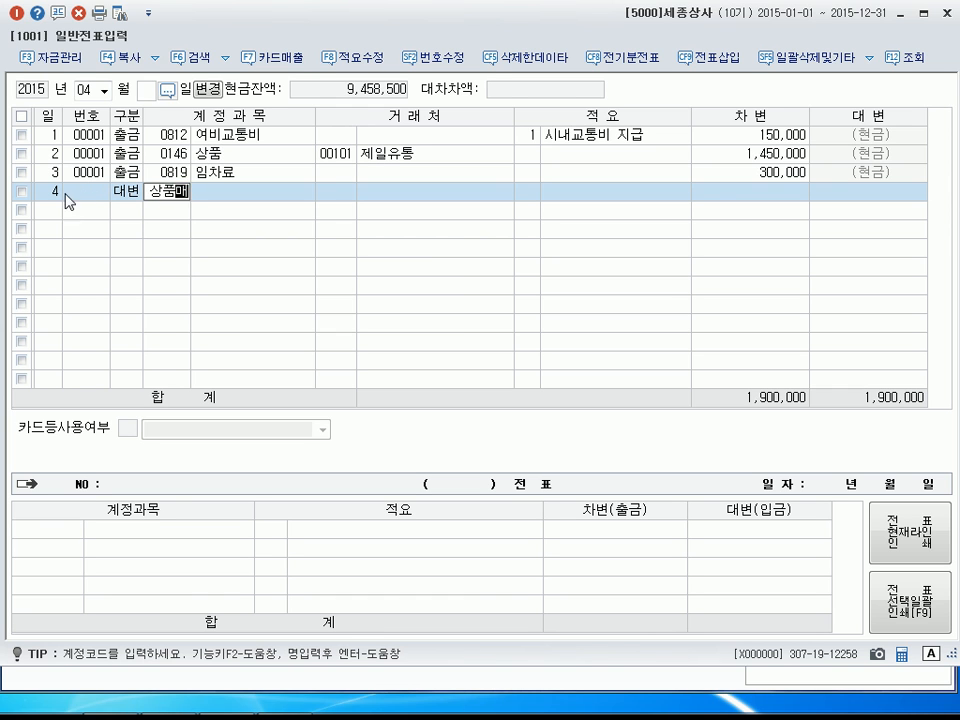
key(Return)
key(Return)
Leave customer and summary empty on the day 4 상품매출 line and enter a credit amount of 1,920,000.
key(Return)
key(Return)
key(Return)
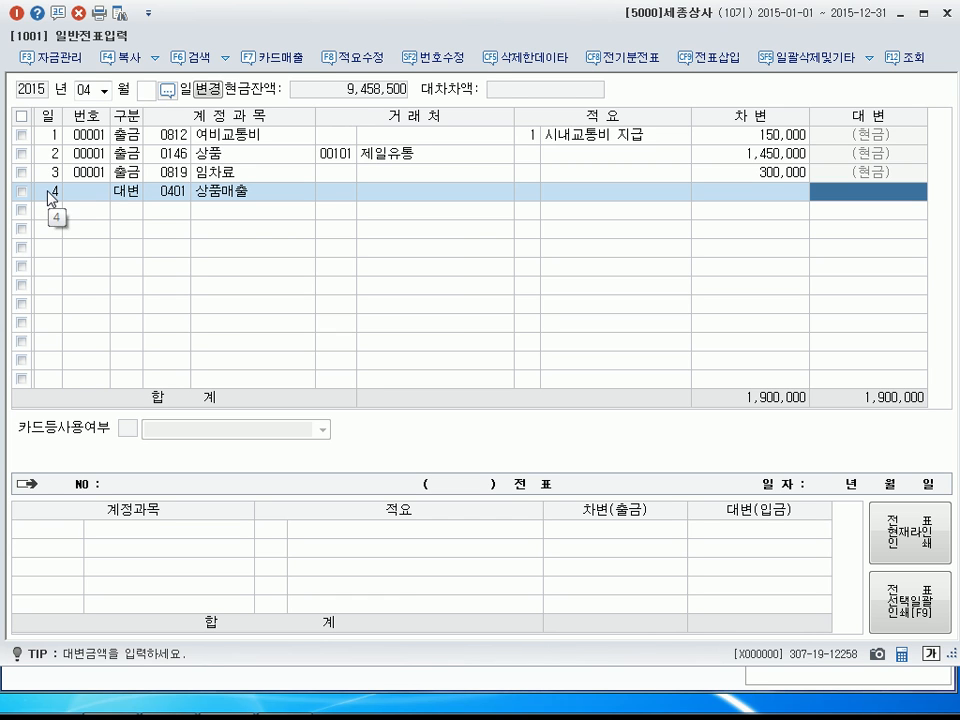
text(1920000)
key(Return)
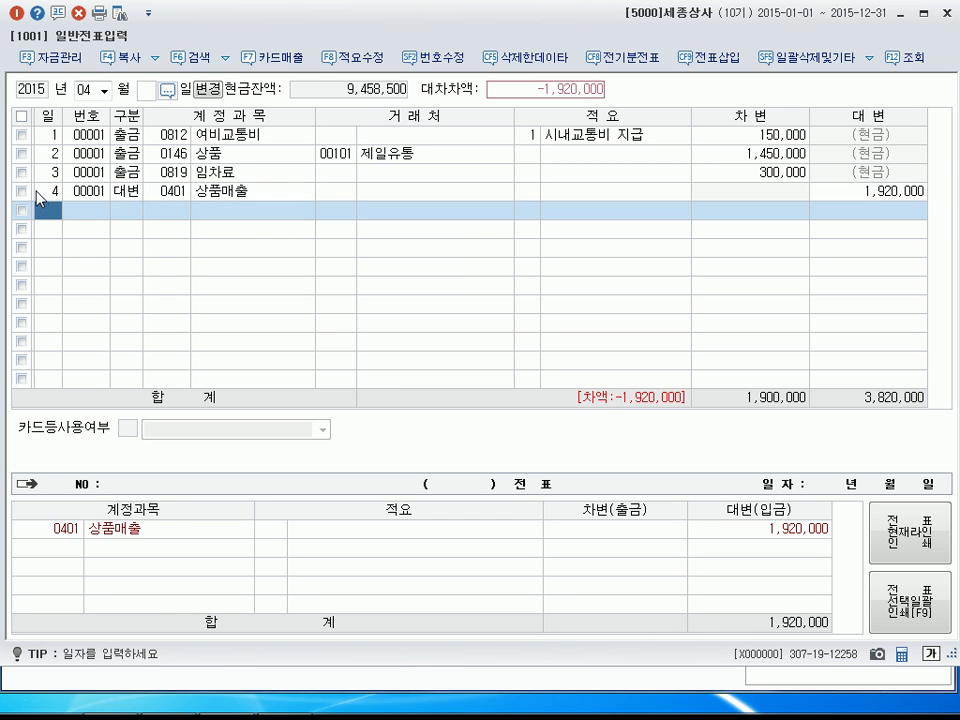
Assign the customer 일신문구 to the day 4 상품매출 line and move on to the following voucher line.
click(328, 193)
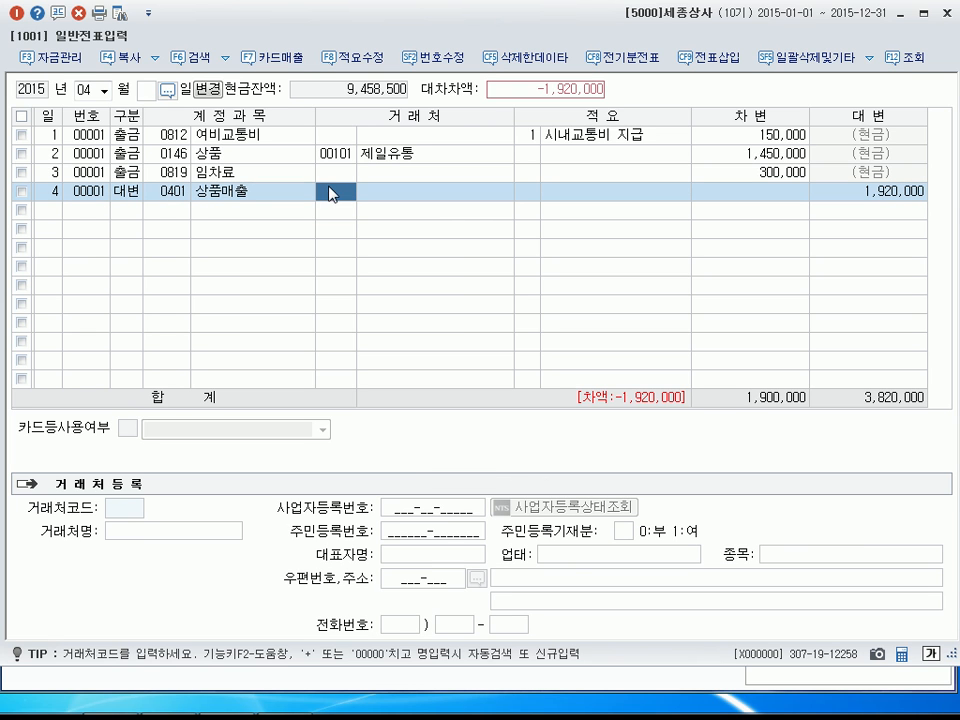
text(일신)
key(Return)
key(Return)
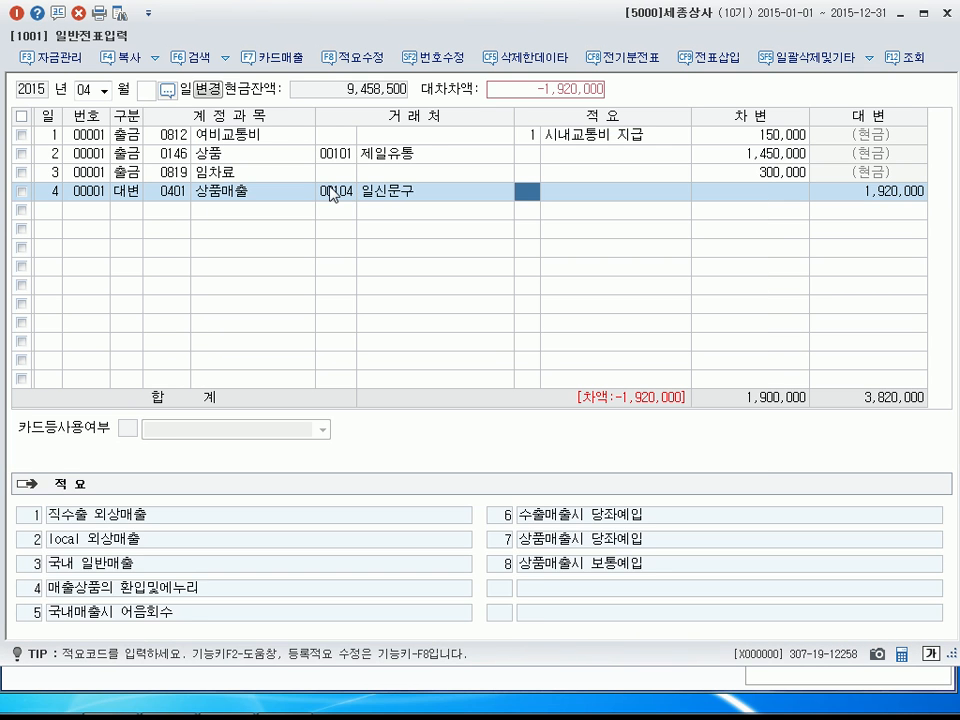
key(Return)
key(Return)
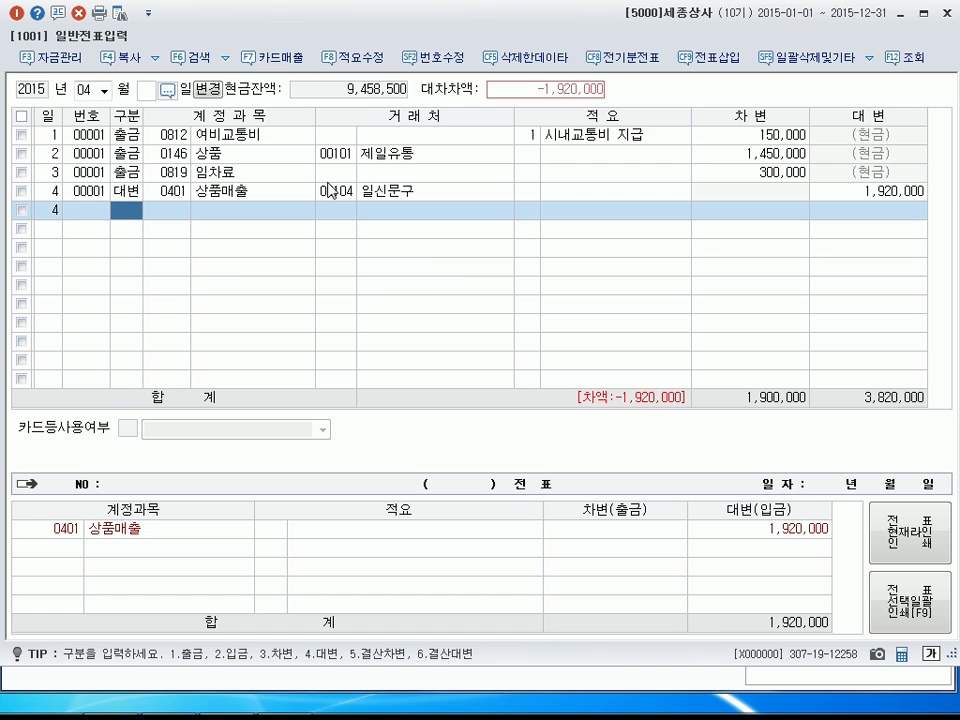
Add the day 4 차변 line with account 0108 외상매출금 and customer 일신문구, accepting 1,920,000 as the debit amount without a summary.
key(3)
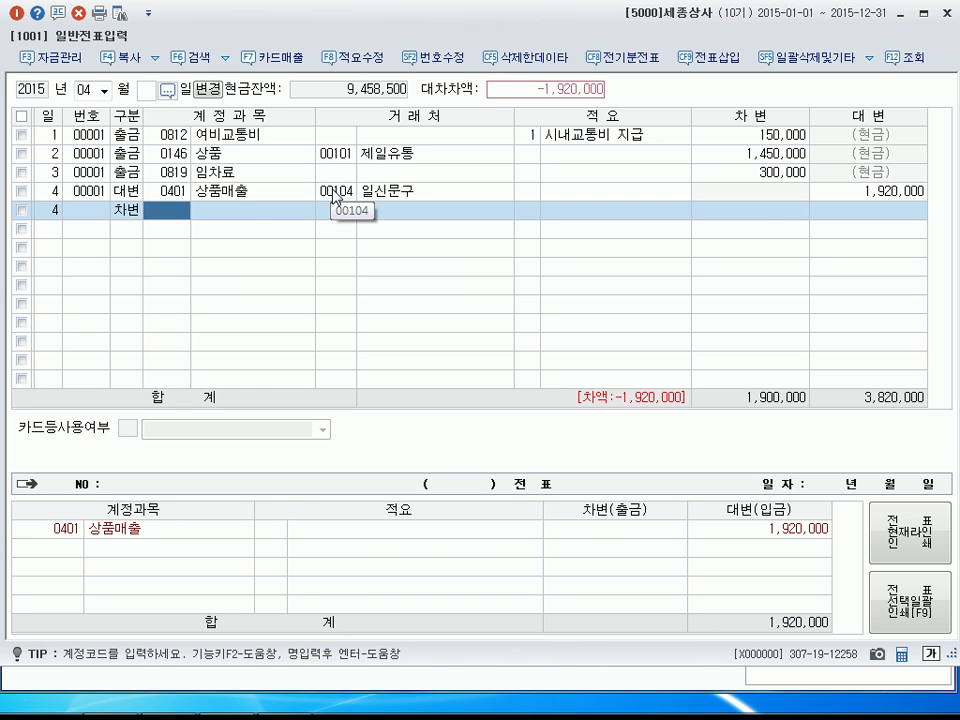
text(108)
key(Return)
text(104)
key(Return)
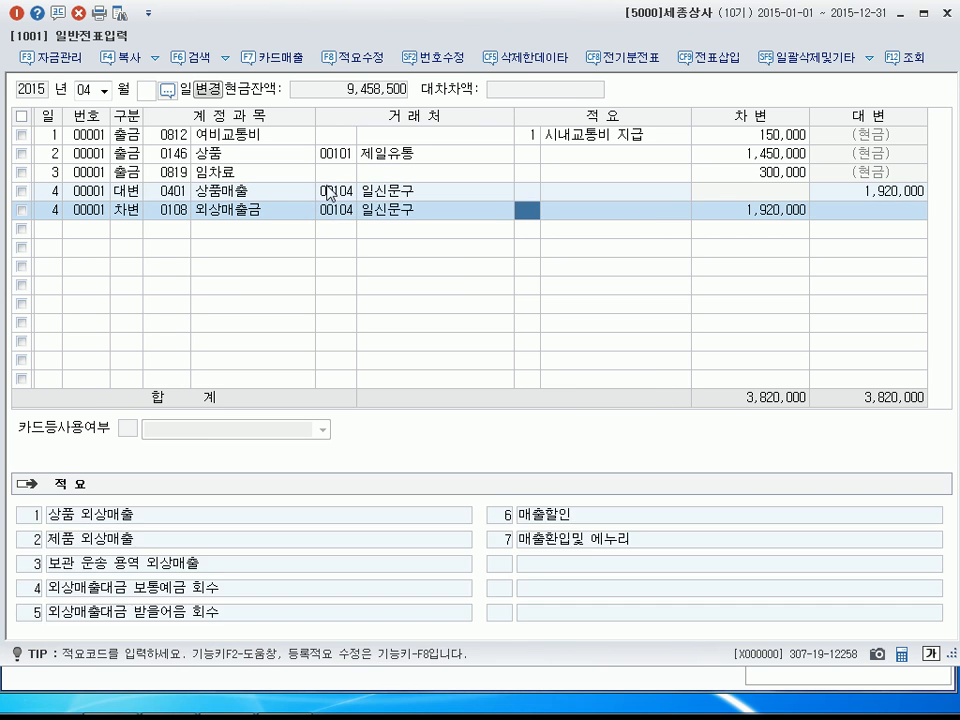
key(Return)
key(Return)
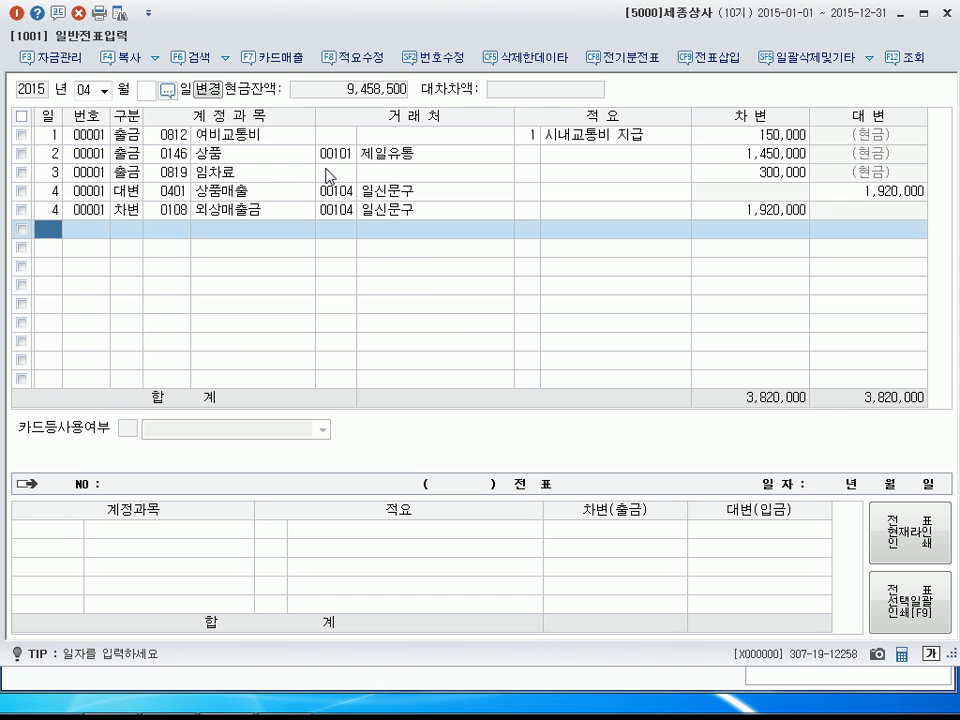
Start a line dated day 5 with the type 출금 and the 판매관리비 account 0817 세금과공과.
text(5)
key(Return)
text(1)
key(Return)
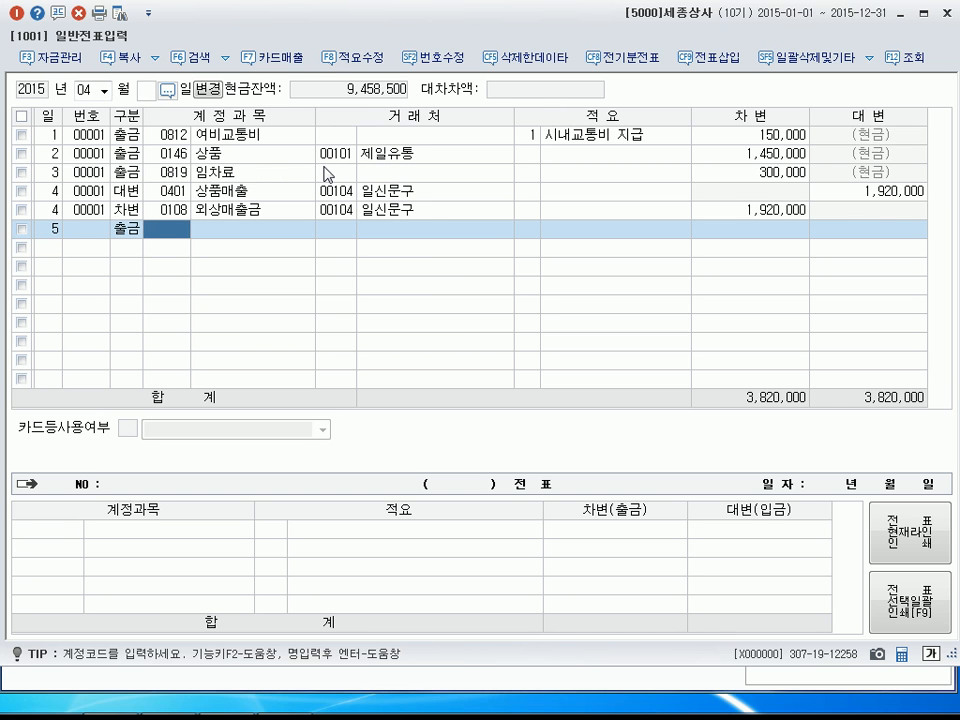
text(세금과)
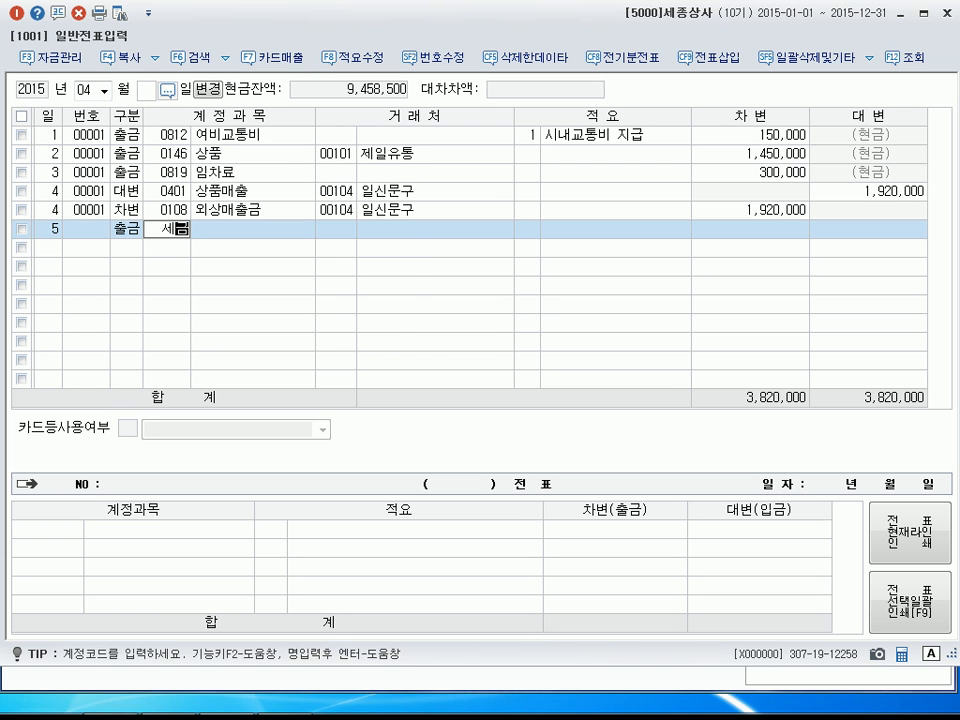
key(Return)
key(Down)
key(Down)
key(Down)
key(Down)
key(Down)
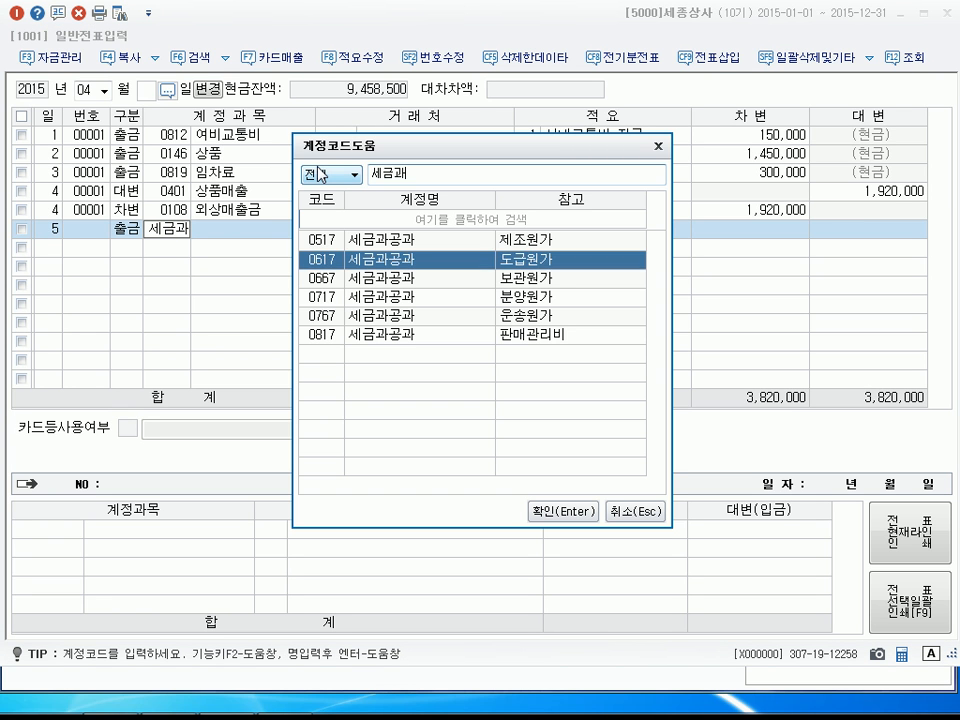
key(Return)
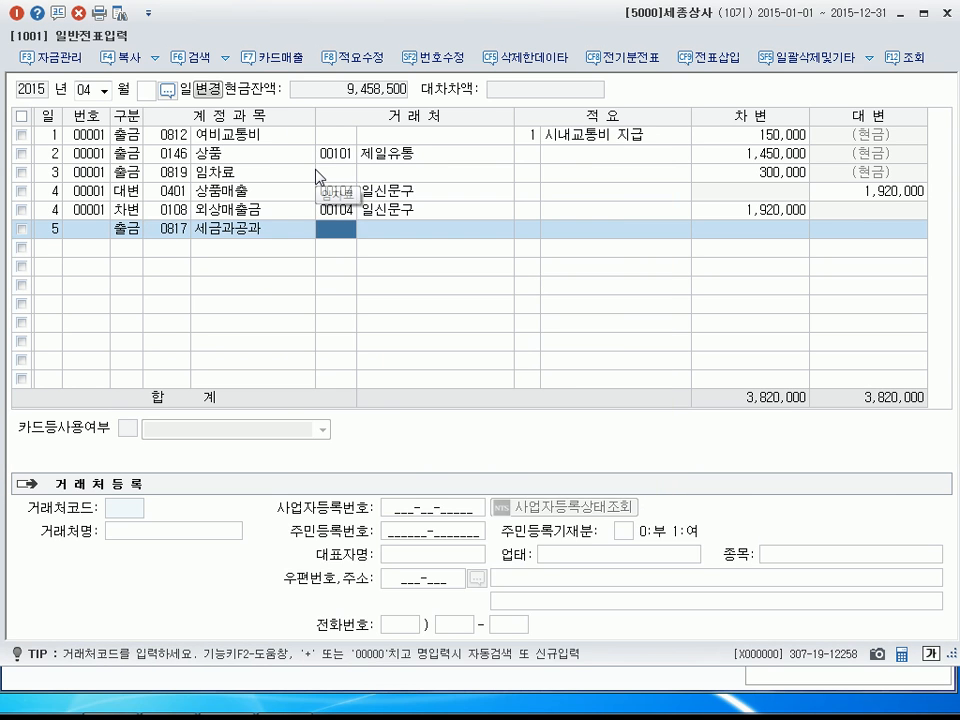
Complete the day 5 세금과공과 line without a customer or summary, with a debit amount of 250,000.
key(Return)
key(Return)
key(Return)
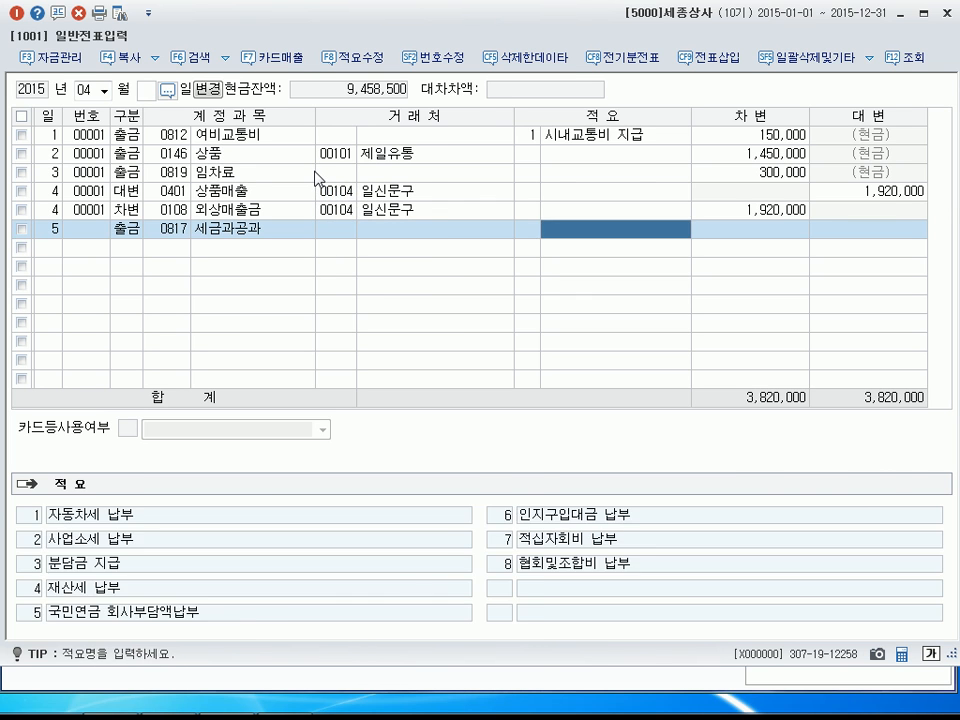
key(Return)
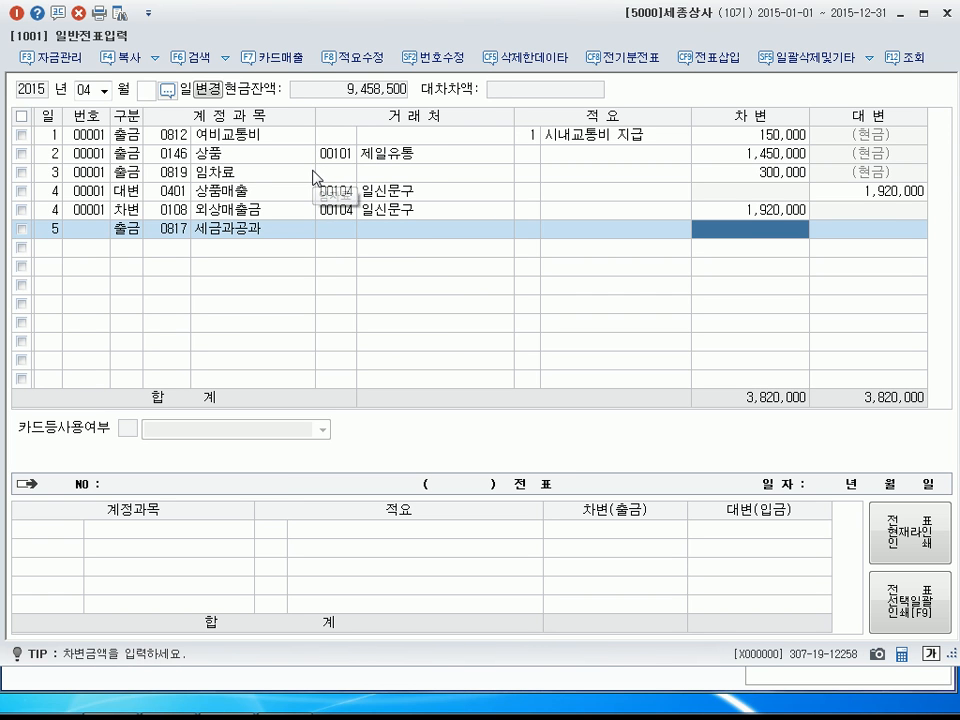
text(250)
key(Return)
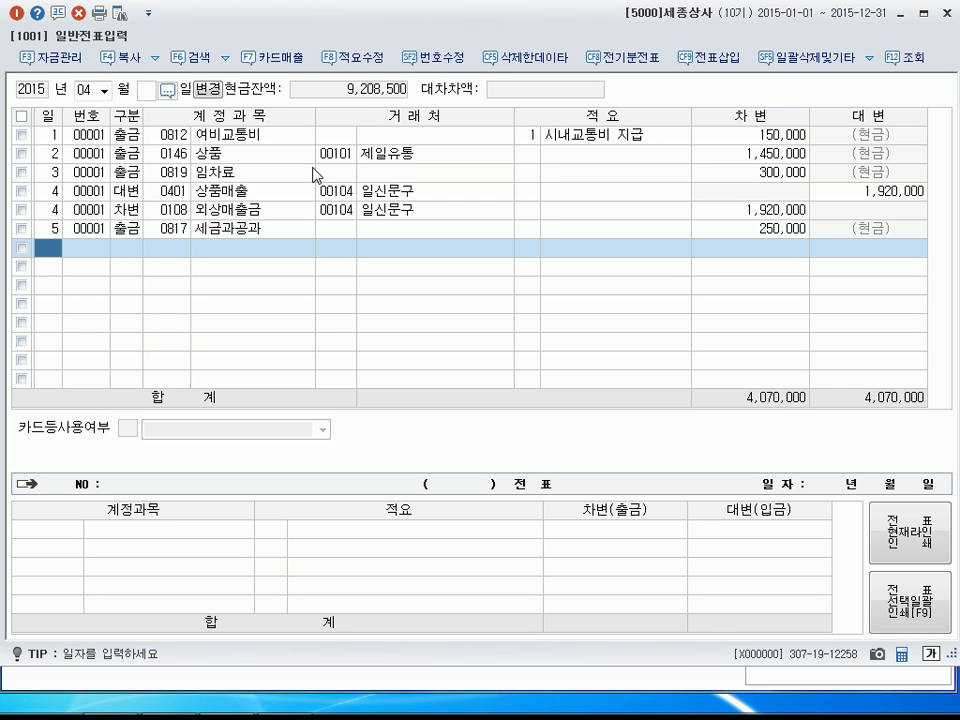
Start a line dated day 6 with the type 출금 and the 판매관리비 account 0814 통신비.
text(6)
key(Return)
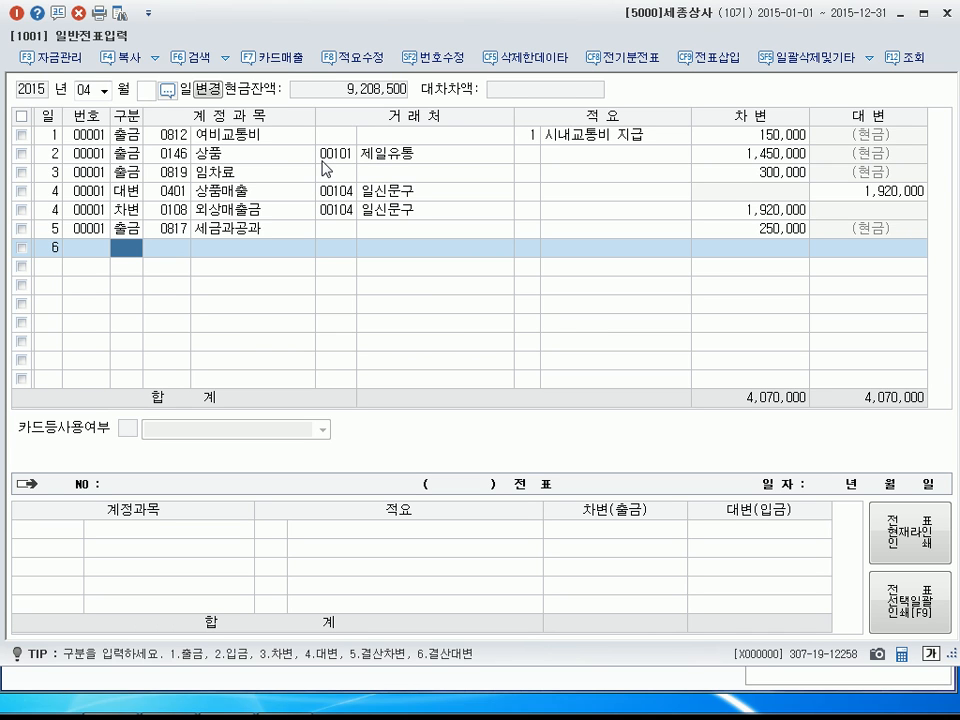
text(1)
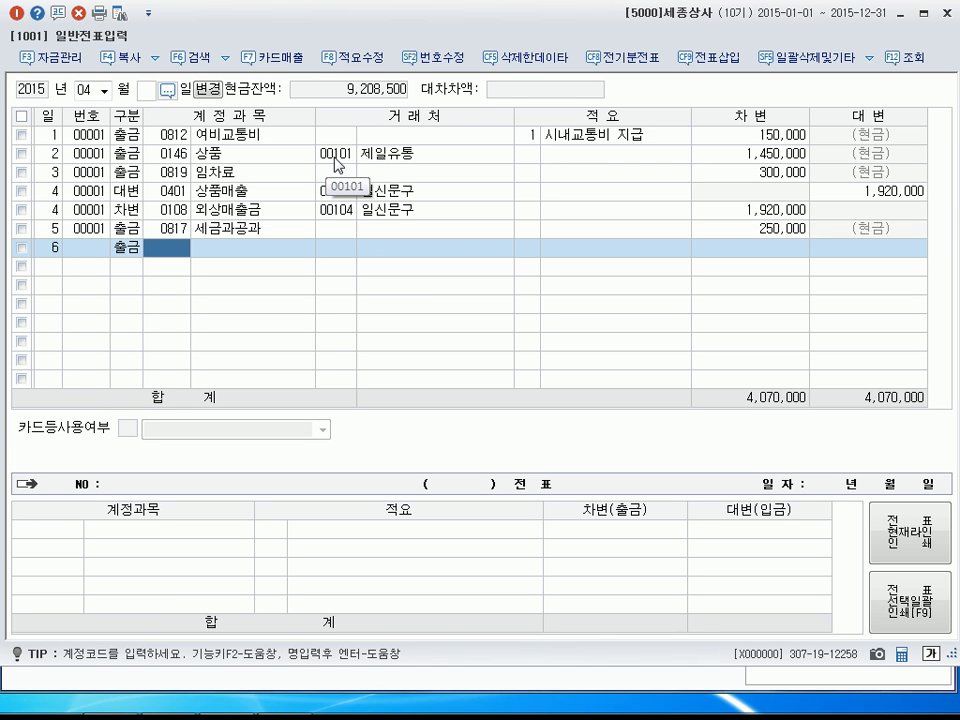
text(통신)
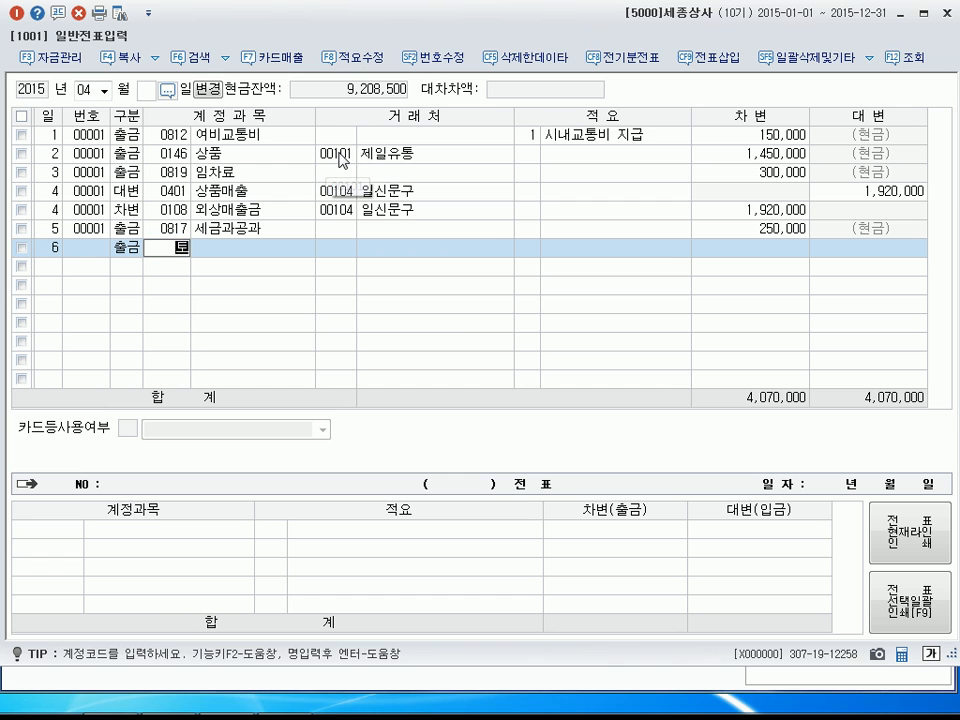
key(Return)
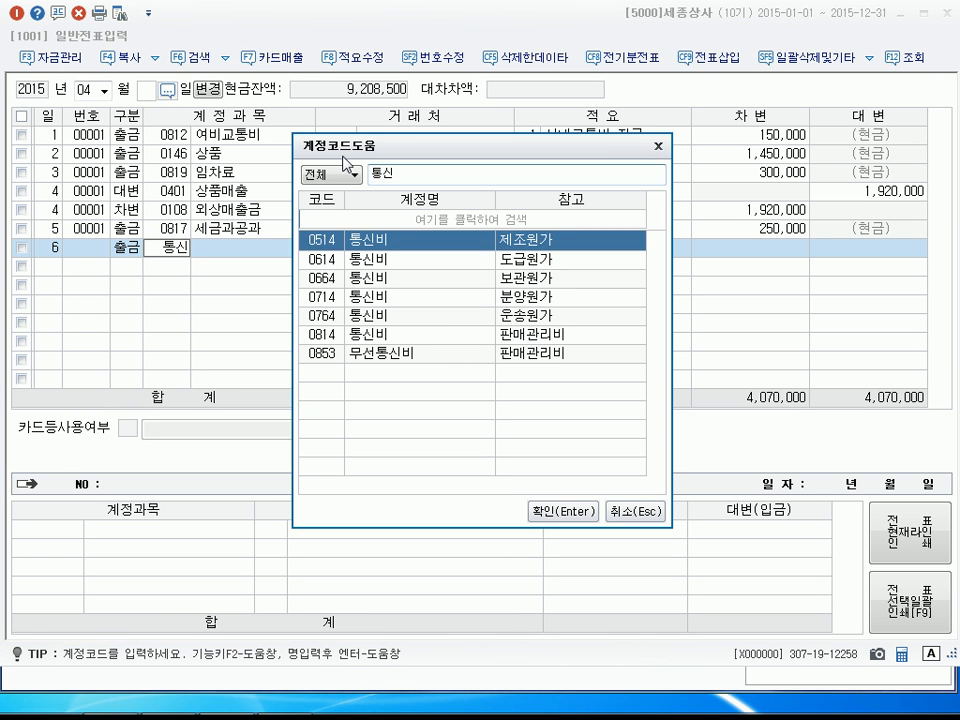
key(Down)
key(Down)
key(Down)
key(Down)
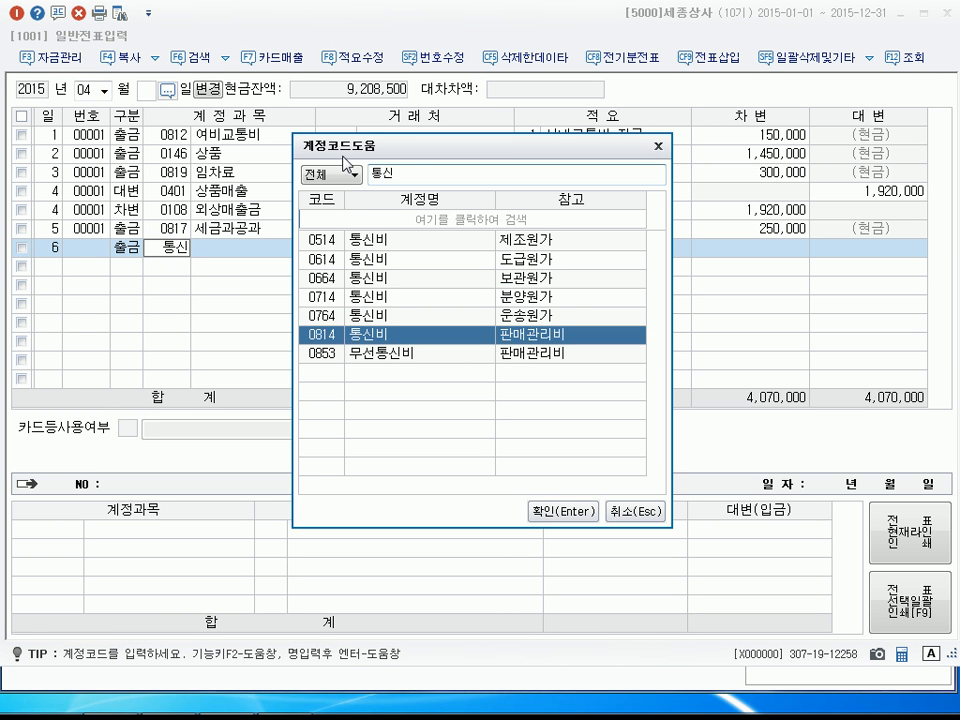
key(Return)
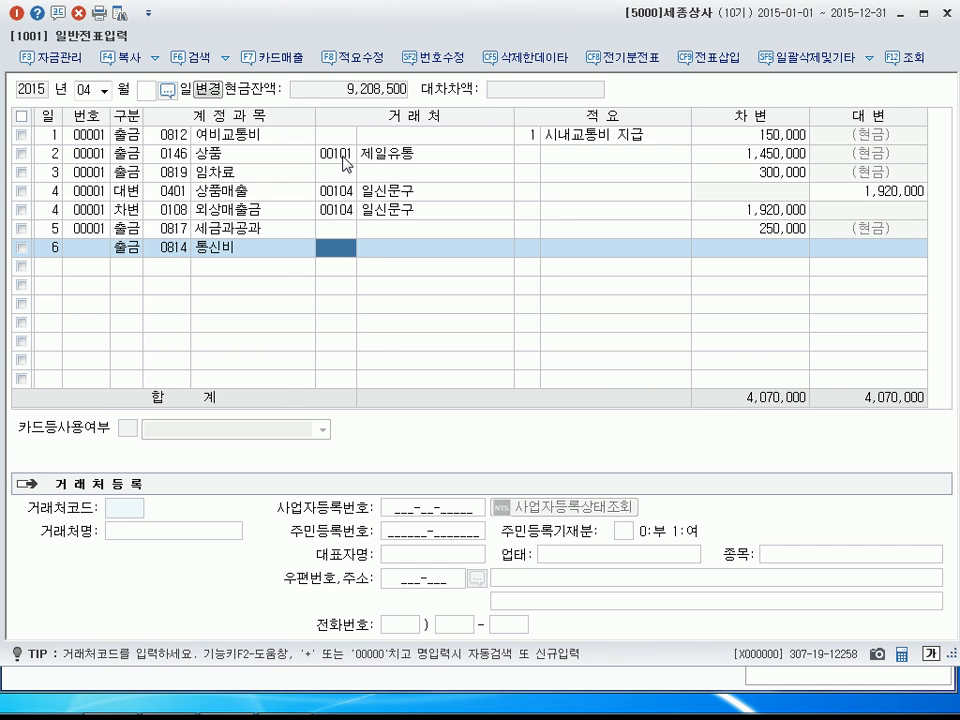
Leave customer and summary empty on the day 6 통신비 line and enter a debit amount of 134,500.
key(Return)
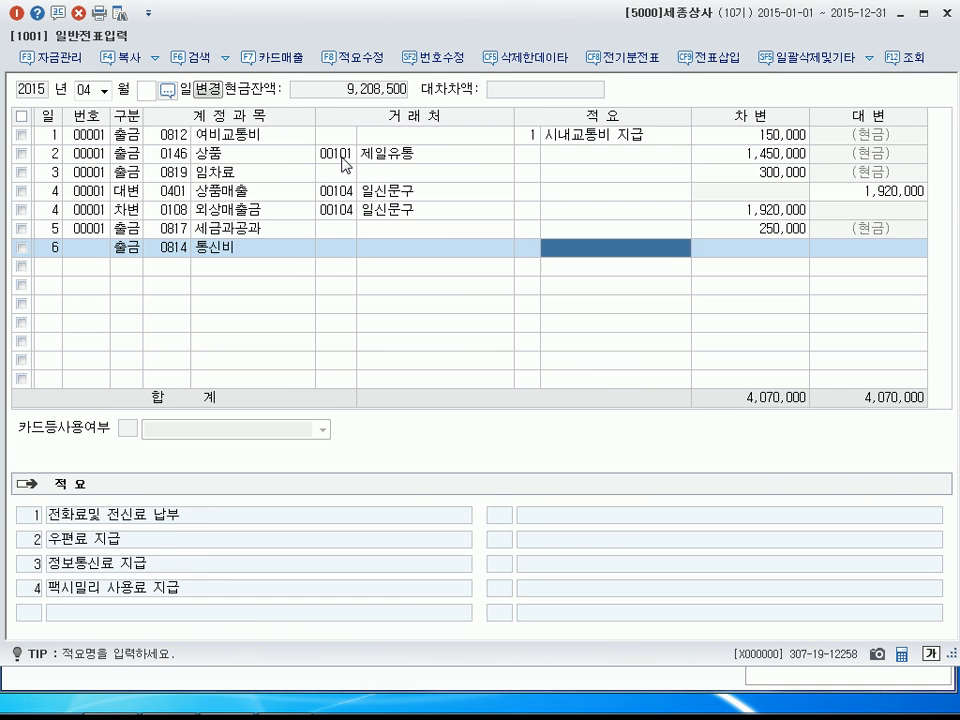
key(Return)
text(134500)
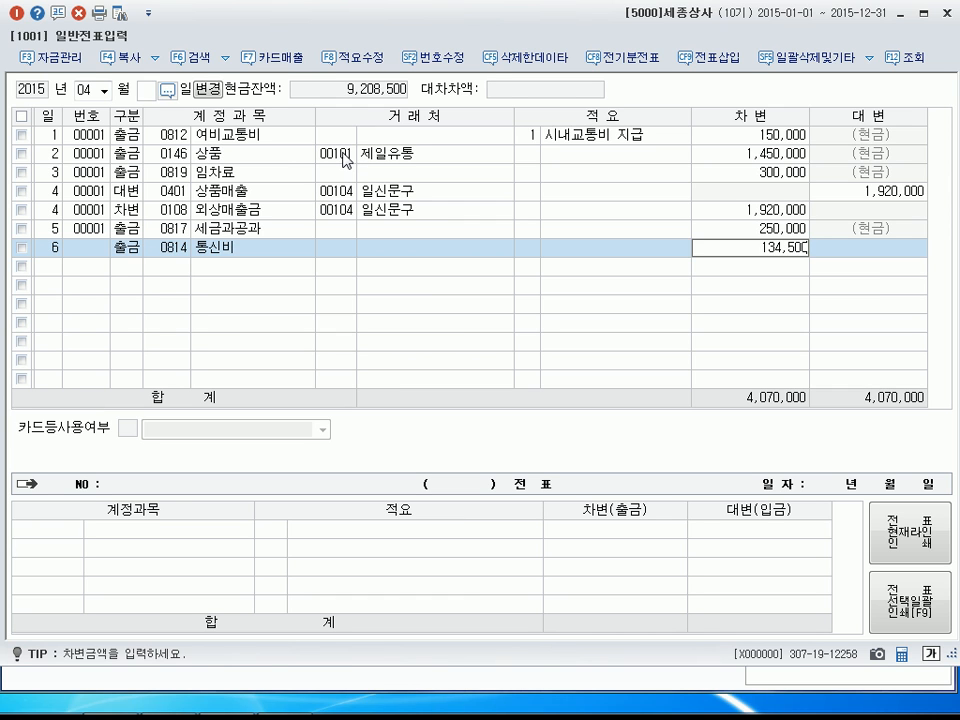
key(Return)
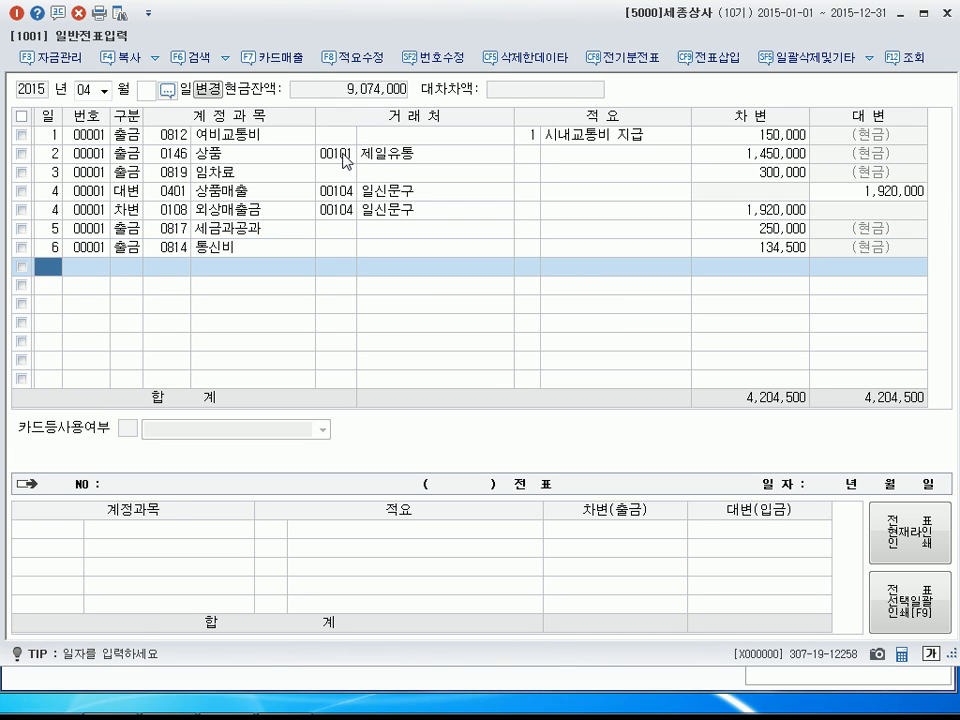
Start a line dated day 7 with the type 대변 and the account 0108 외상매출금.
text(7)
key(Return)
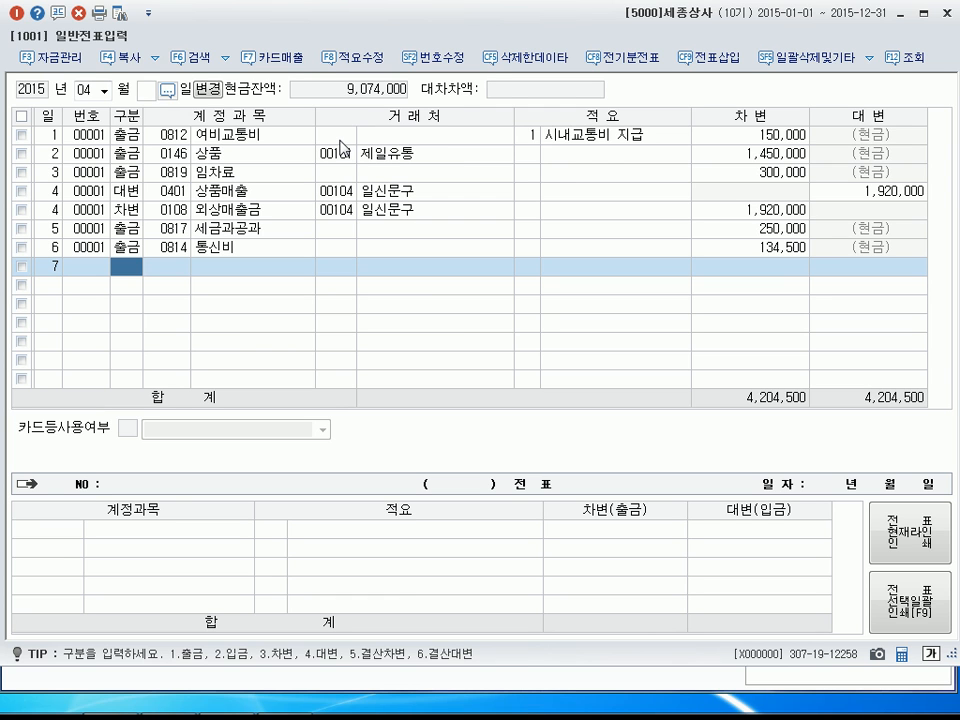
text(4)
key(Return)
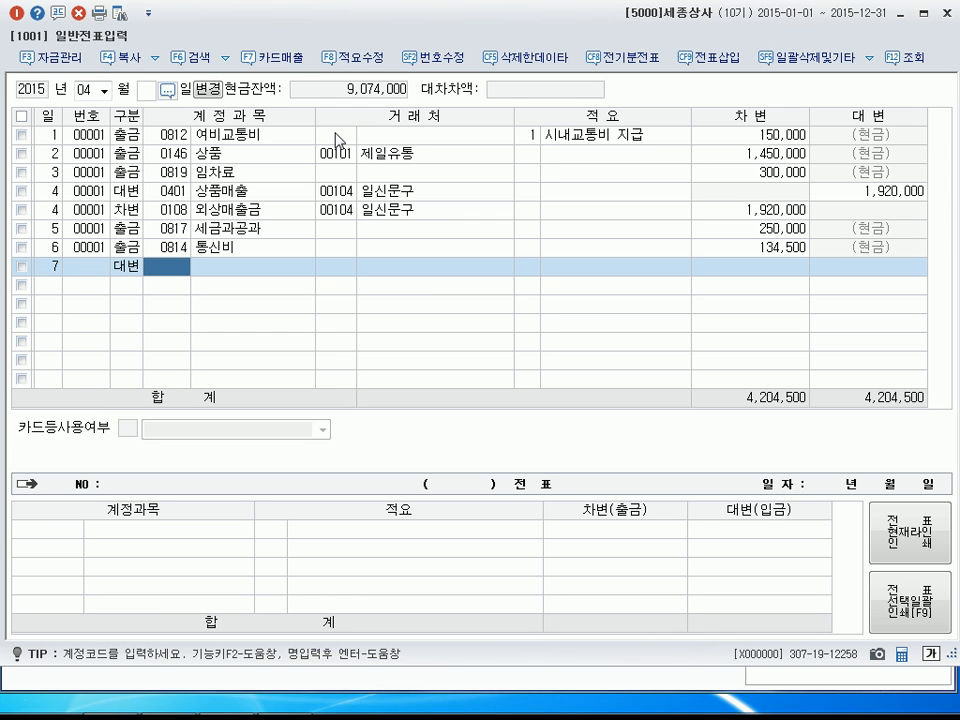
text(0108)
key(Return)
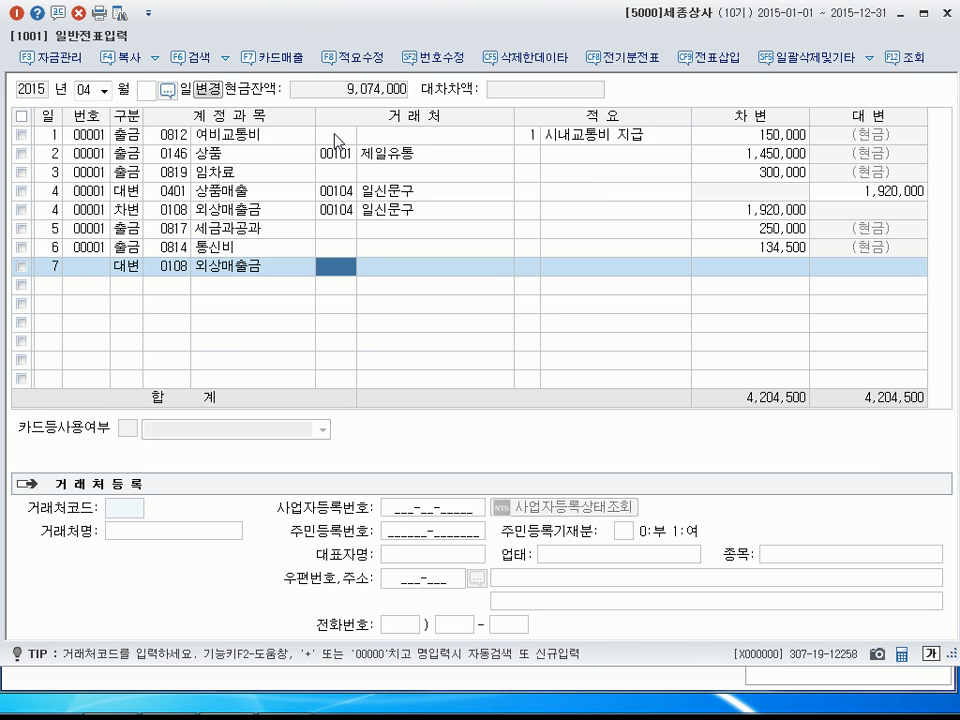
Assign the customer 건영문구 to the day 7 외상매출금 line and enter a credit amount of 2,000,000 without a summary.
text(건영)
key(Return)
key(Return)
key(Return)
key(Return)
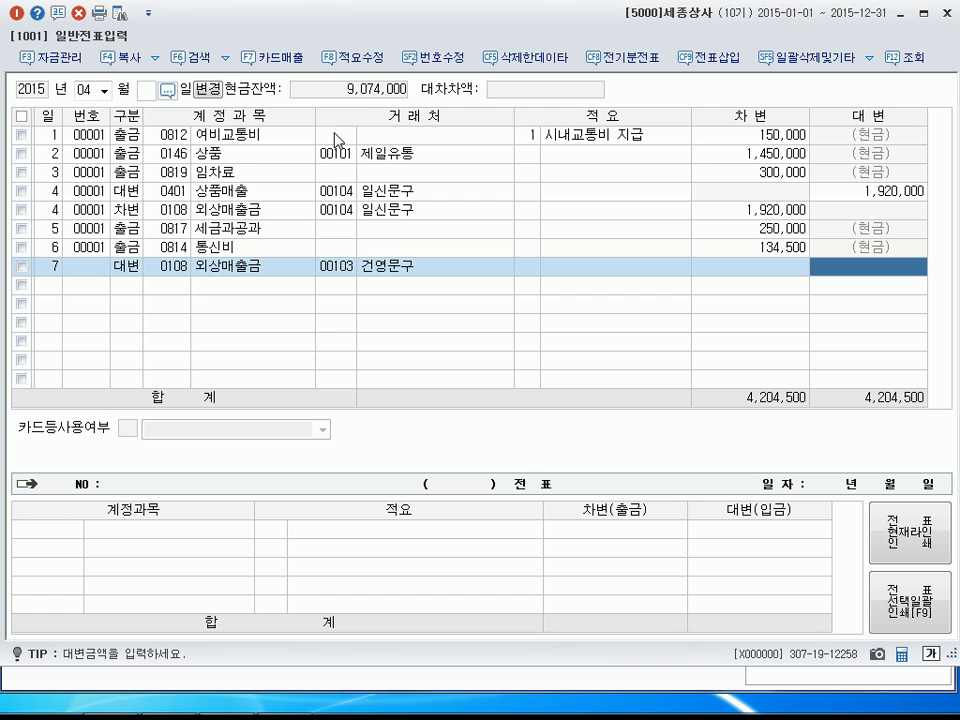
text(2000000)
key(Return)
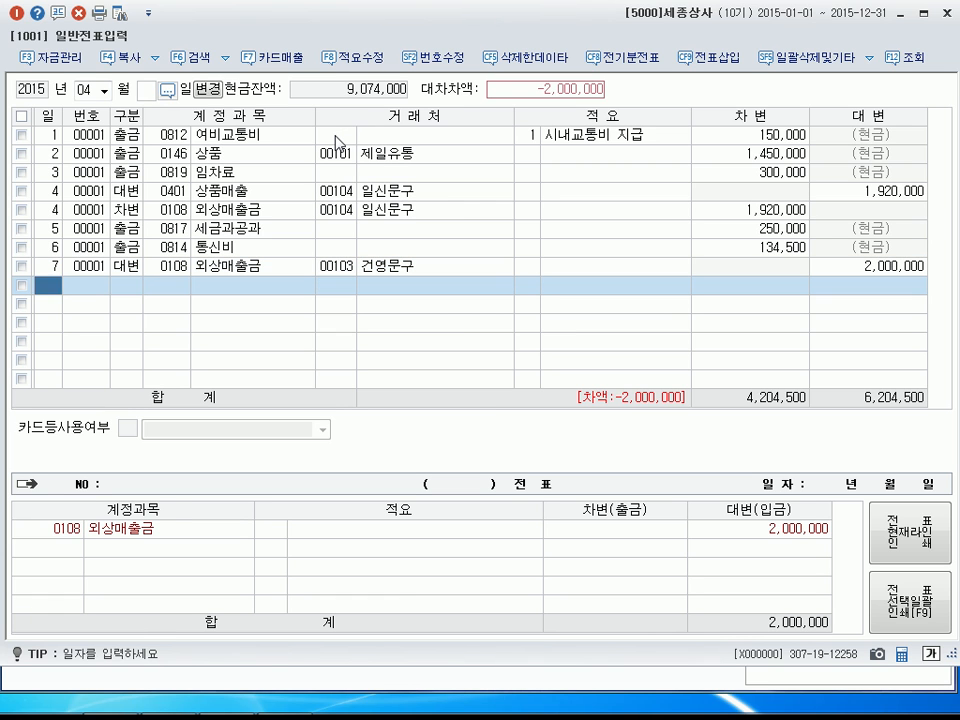
Add the day 7 차변 line with account 0110 받을어음 and customer 건영문구, accepting 2,000,000 as the debit amount without a summary.
text(3)
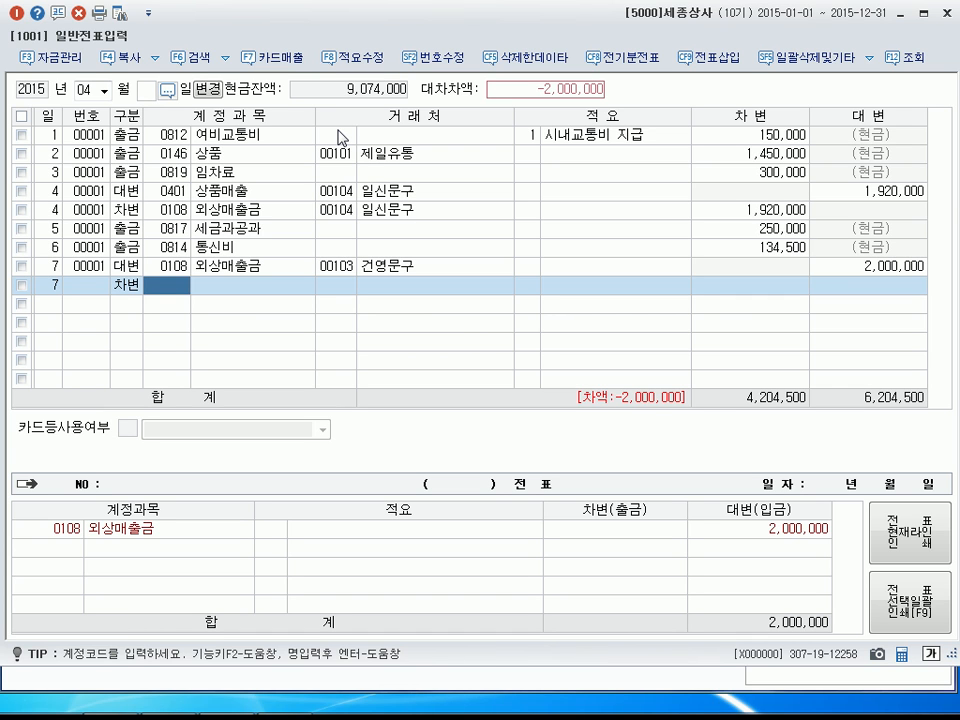
text(110)
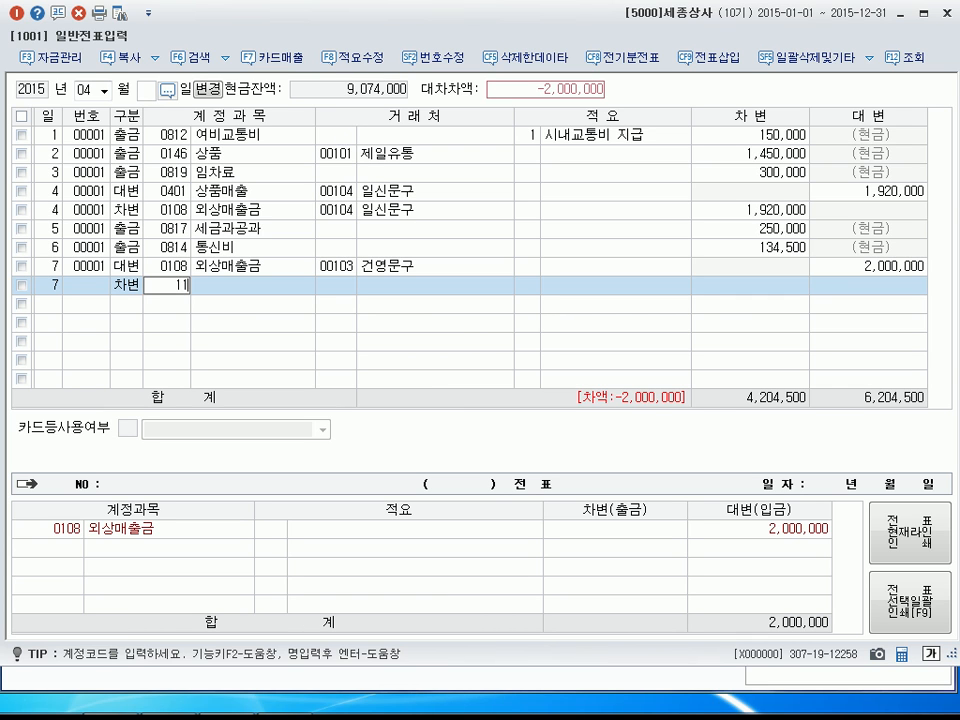
key(Return)
text(103)
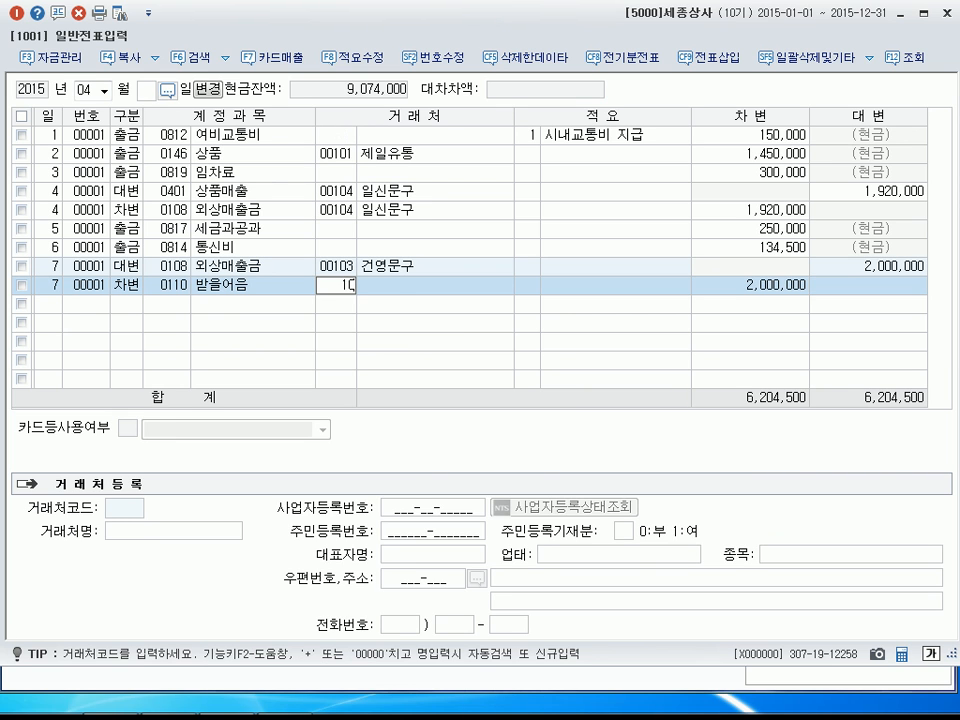
key(Return)
key(Return)
key(Return)
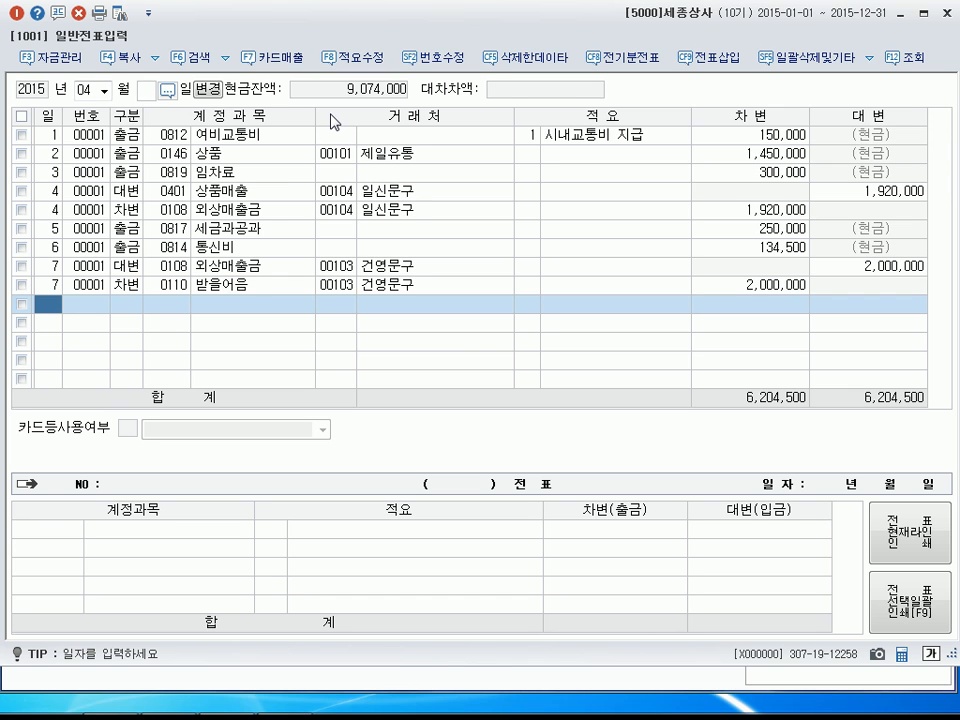
Start a line dated day 8 with the type 차변 and the account 0251 외상매입금.
text(8)
key(Return)
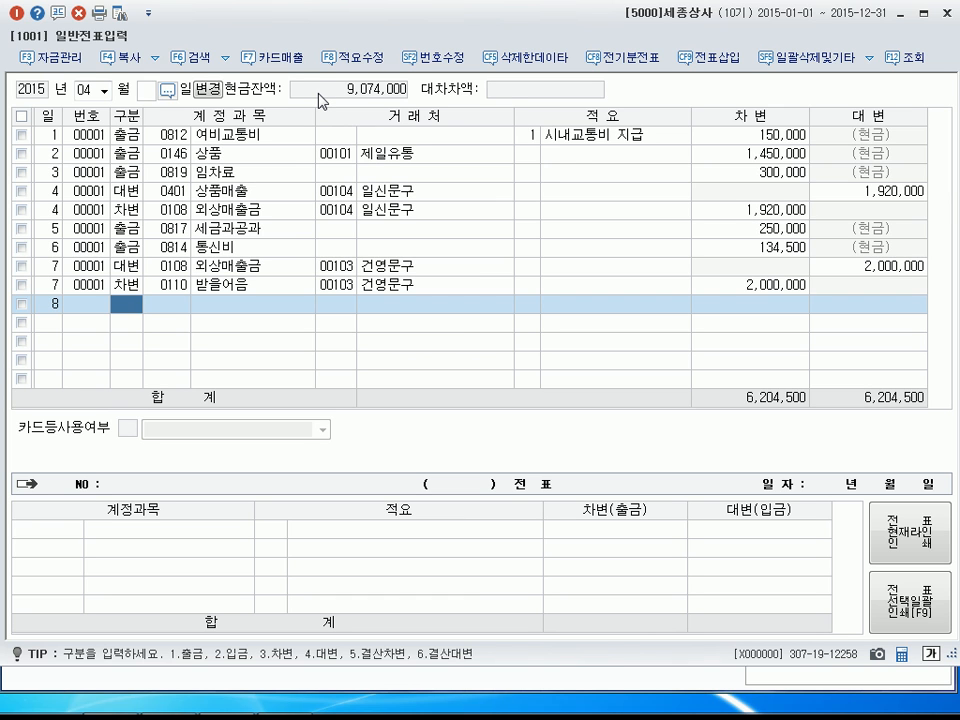
text(3)
key(Return)
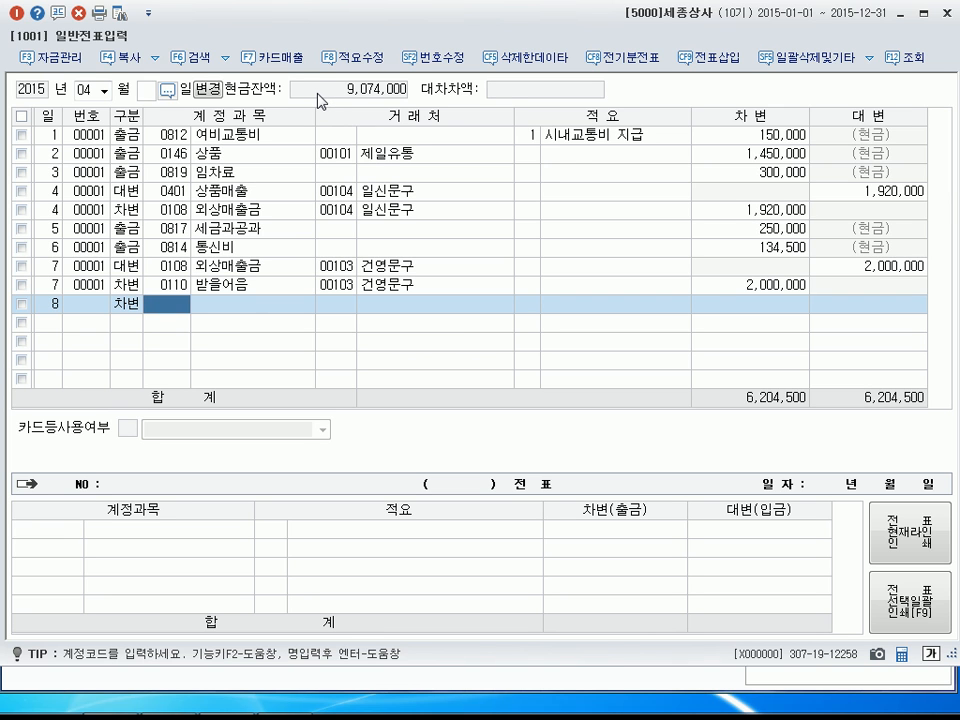
text(251)
key(Return)
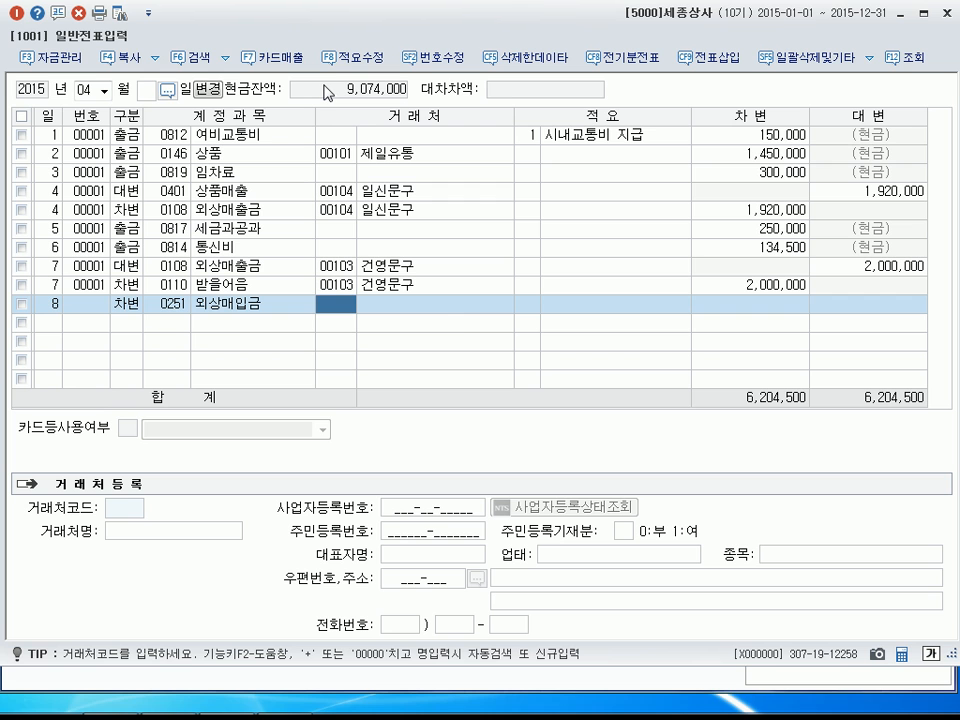
Assign the customer 뉴젠문구 to the day 8 외상매입금 line and enter a debit amount of 1,800,000 without a summary.
text(뉴젠)
key(Return)
key(Return)
key(Return)
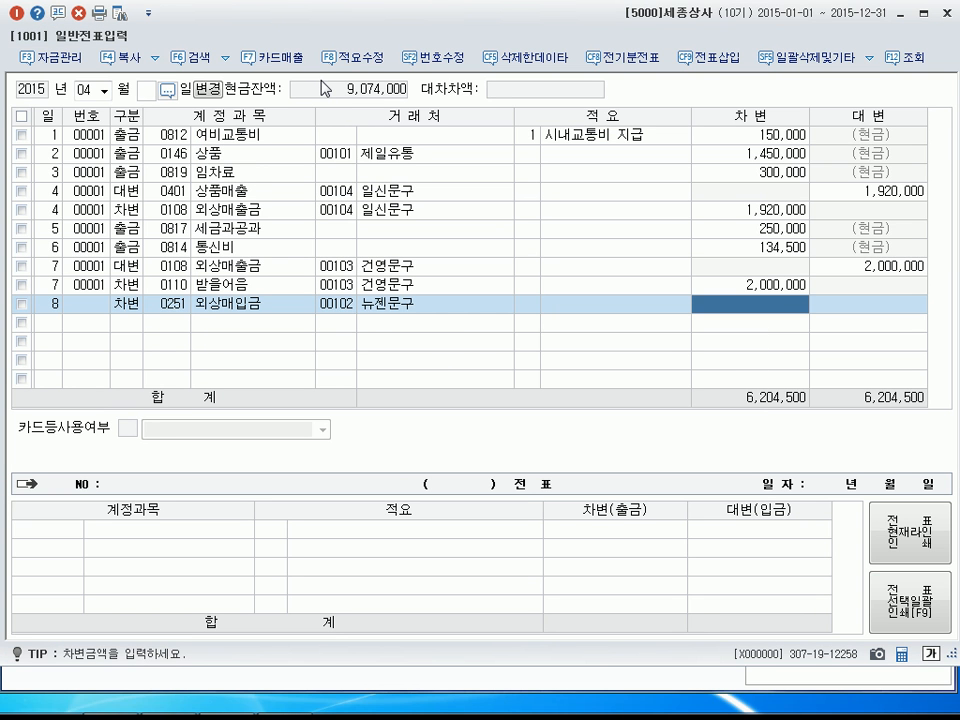
text(1800000)
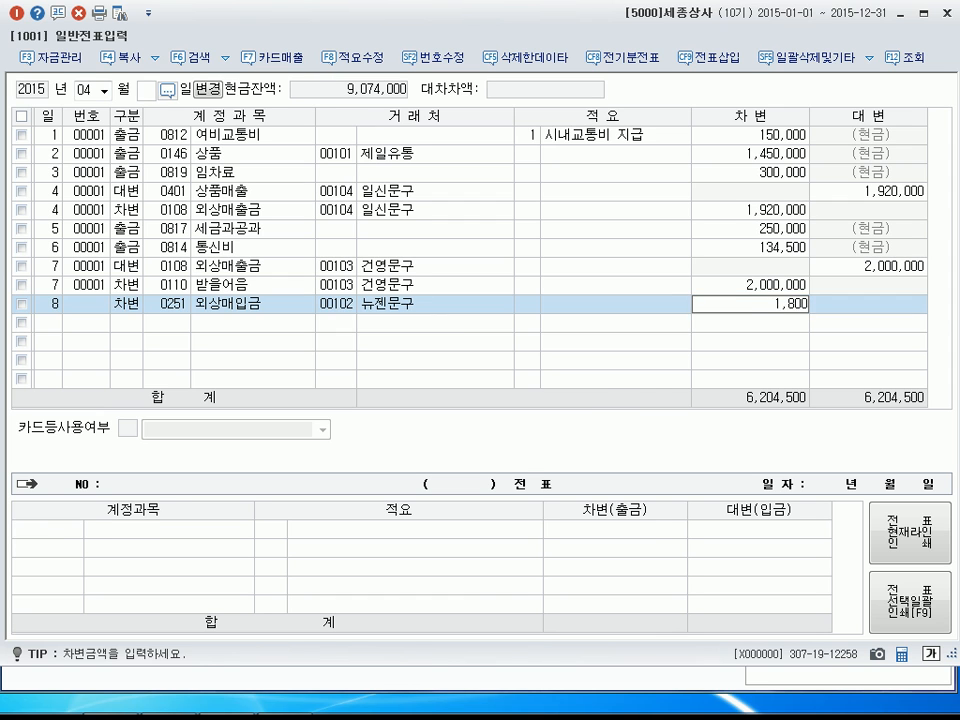
key(Return)
Add the day 8 대변 line with account 0252 지급어음 and customer 뉴젠문구, accepting 1,800,000 as the credit amount without a summary.
key(Return)
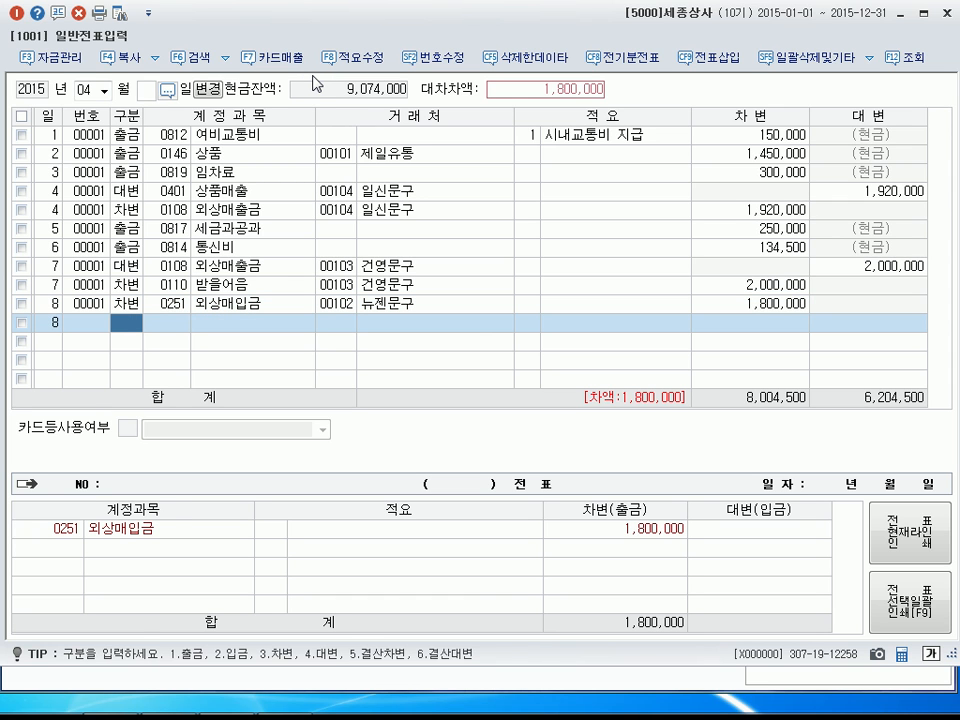
text(4)
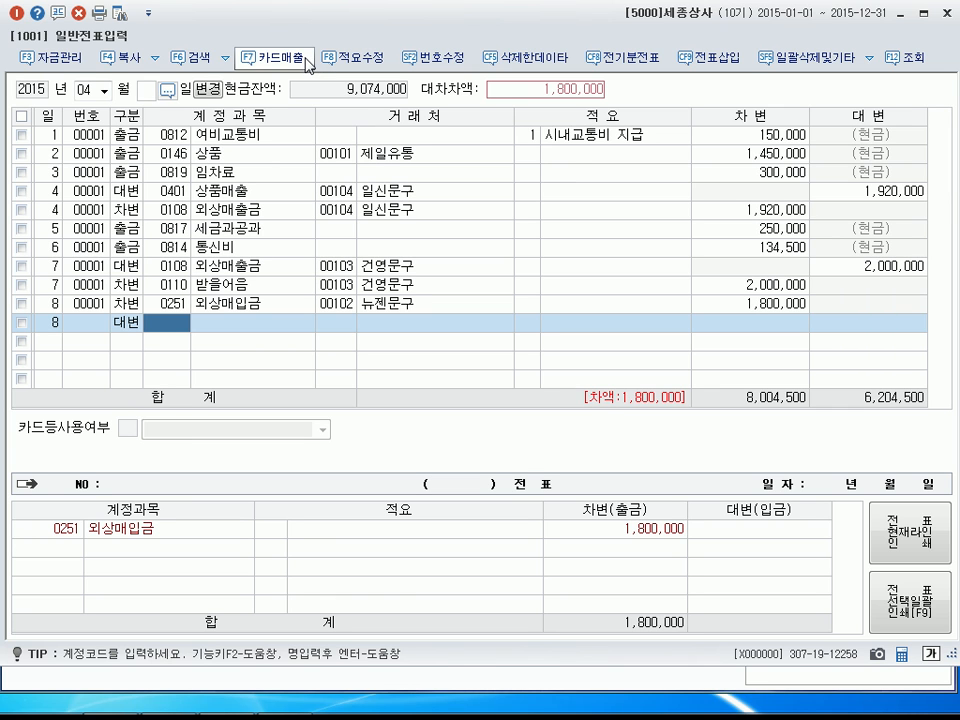
text(252)
key(Return)
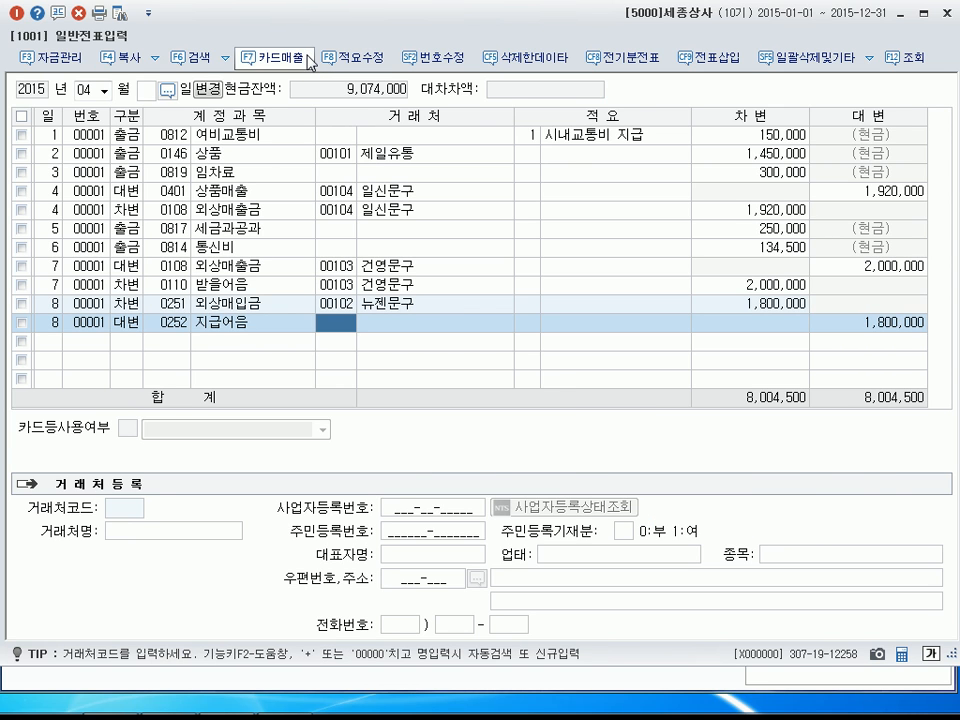
text(102)
key(Return)
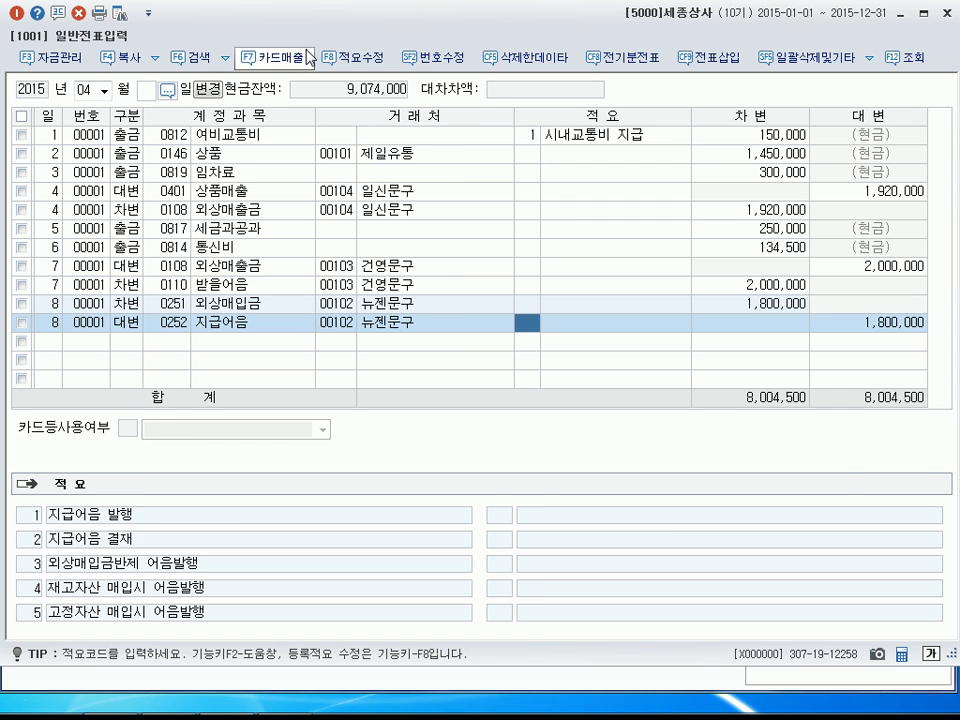
key(Return)
key(Return)
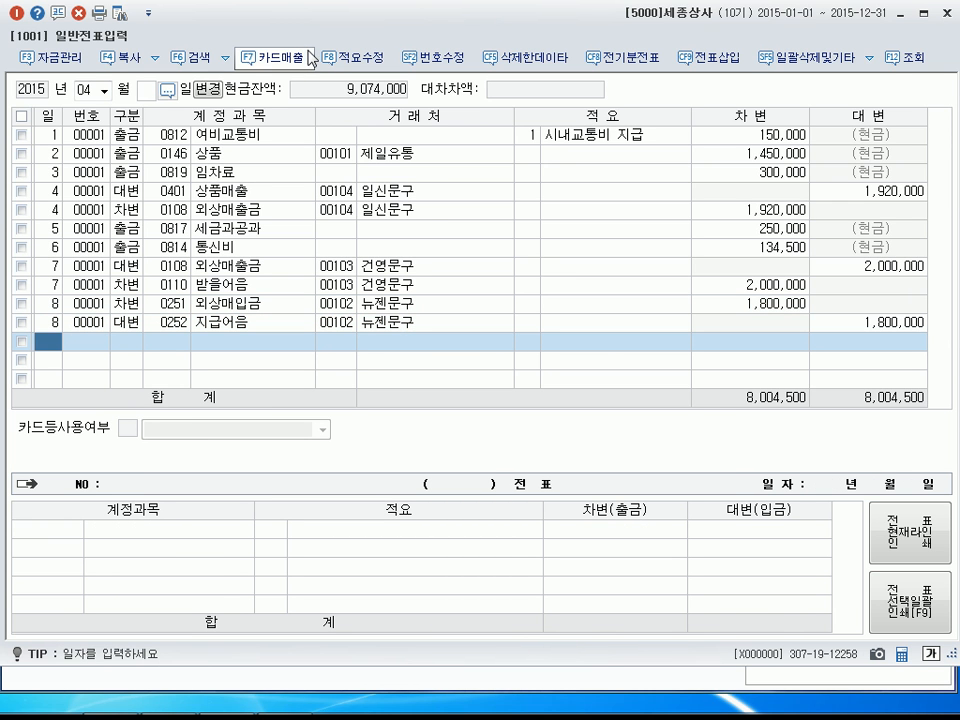
Start a line dated day 9 with the type 차변 and the 판매관리비 account 0833 광고선전비.
text(9)
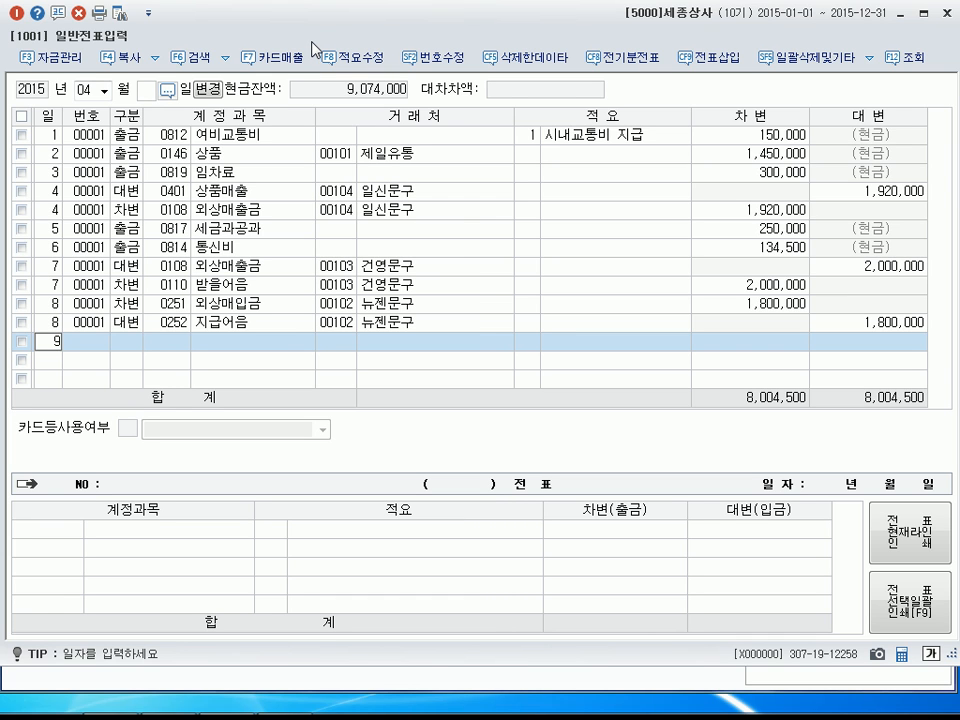
key(Return)
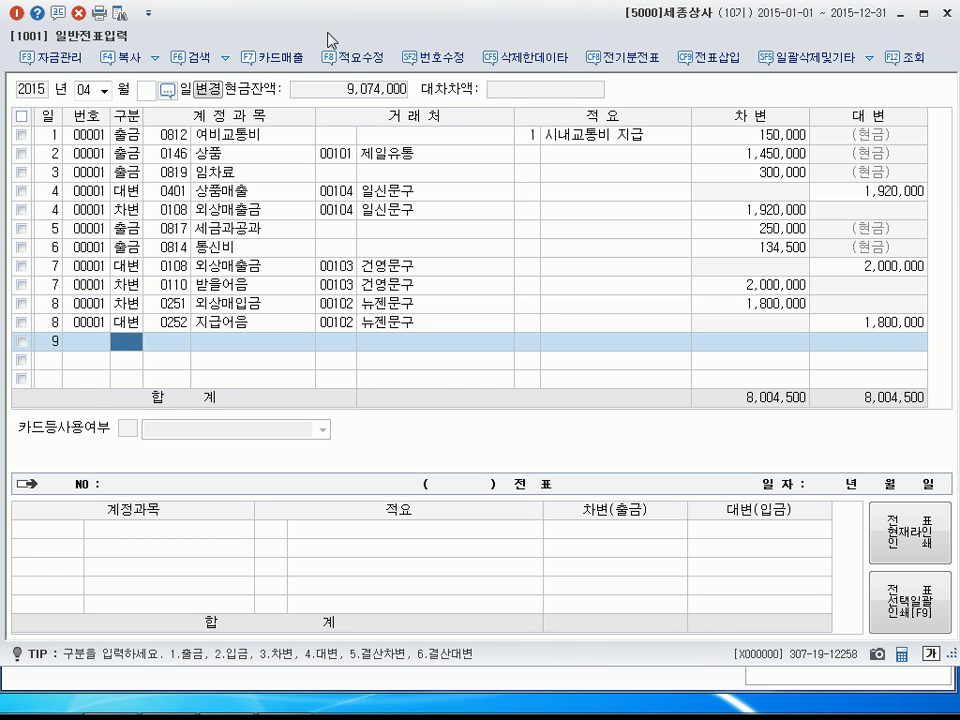
text(3)
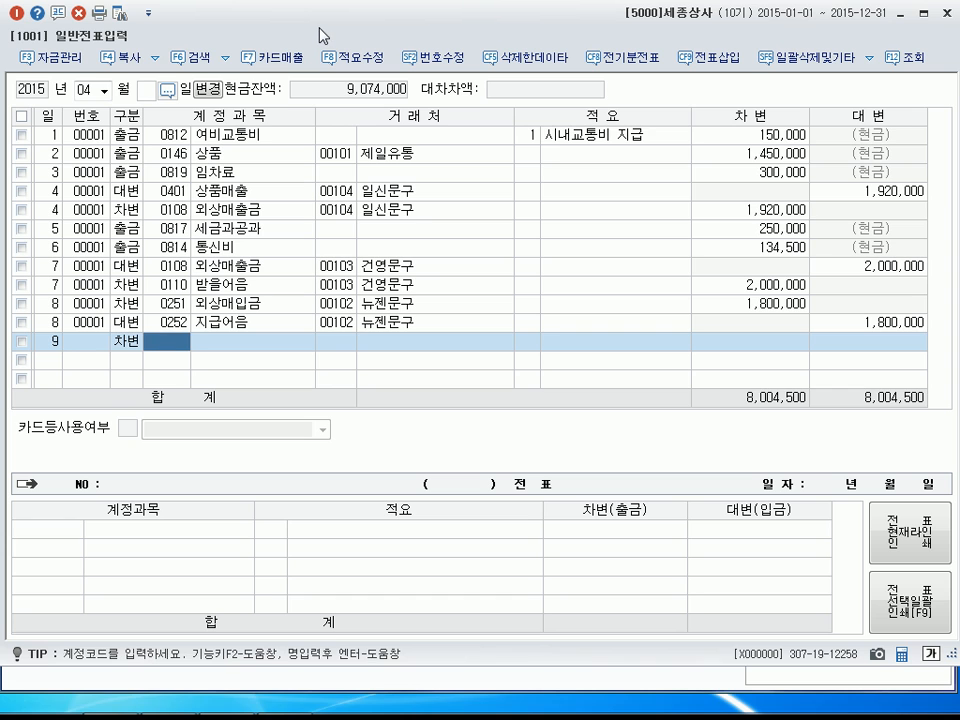
text(고고선)
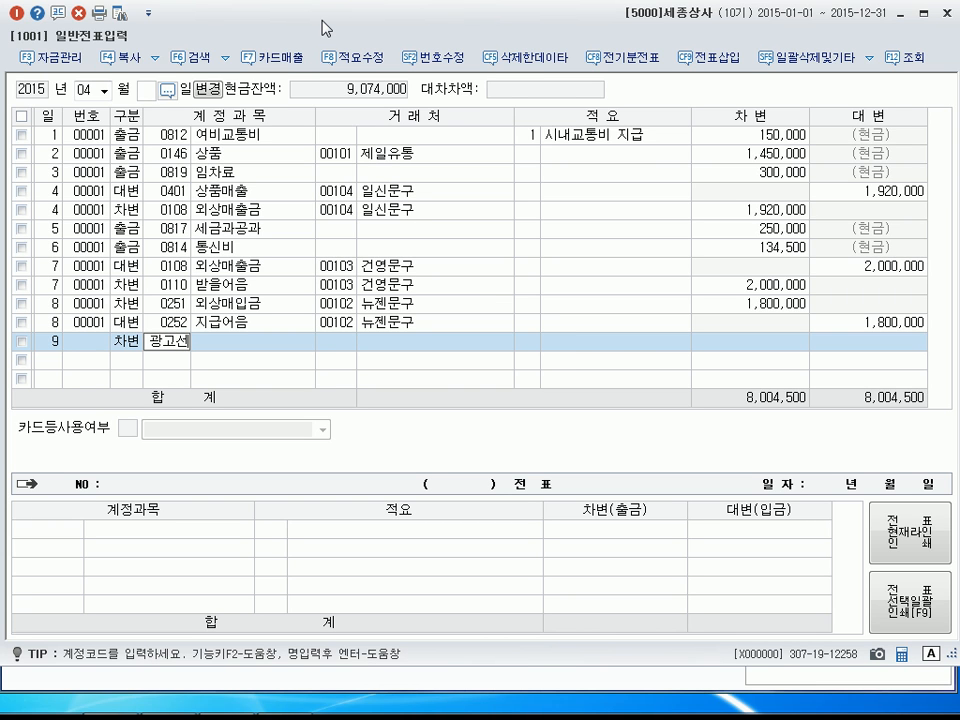
key(Return)
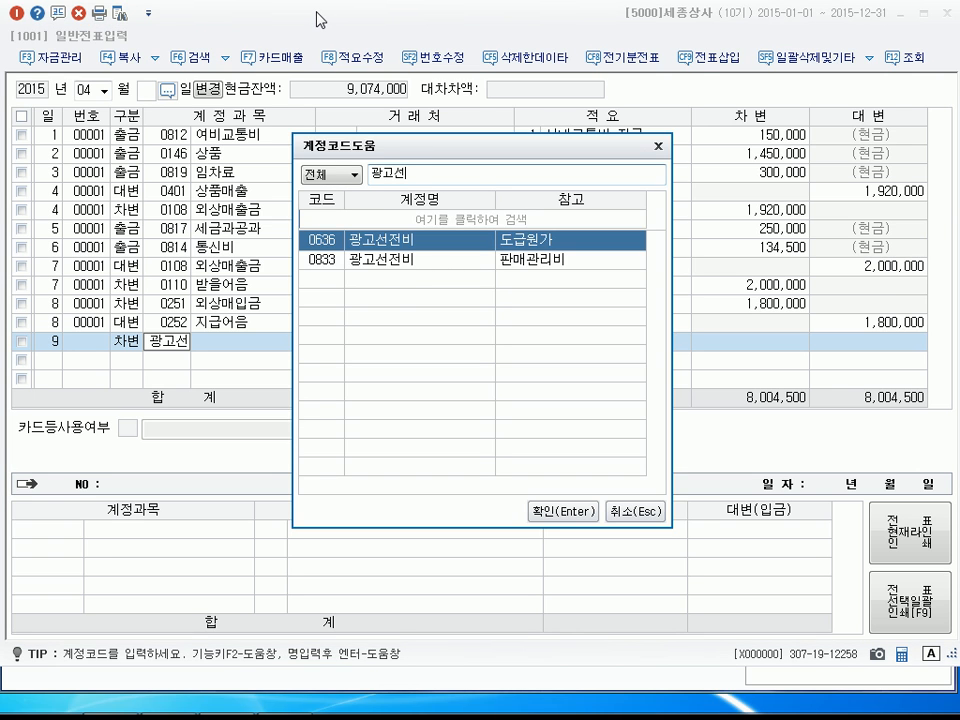
key(Down)
key(Return)
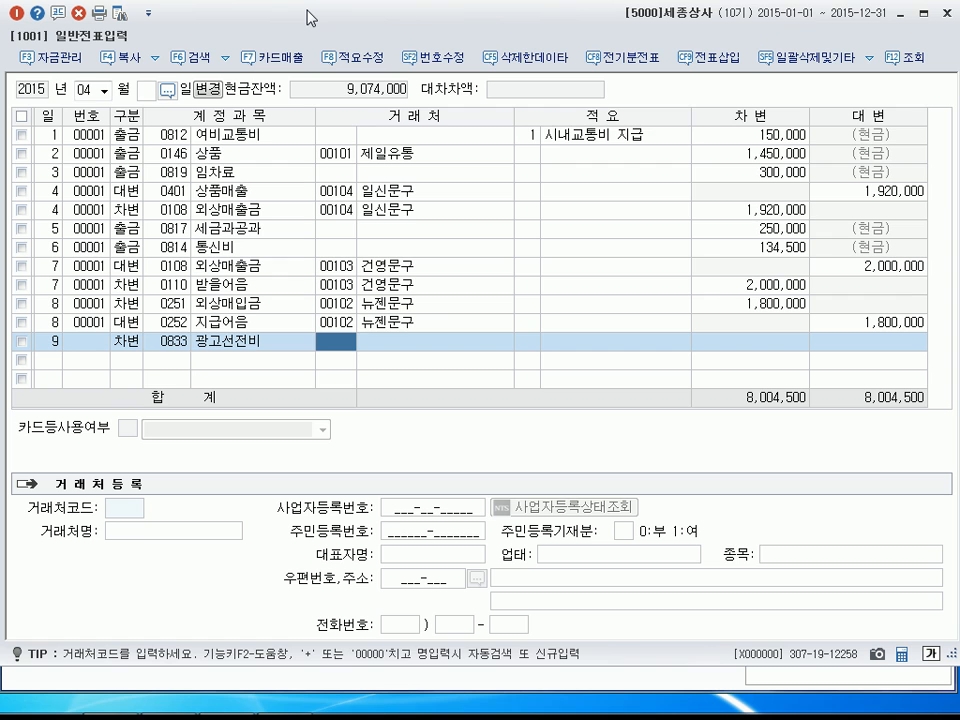
Register 선릉광고 as a new customer under code 00106 on the day 9 광고선전비 line.
key(plus)
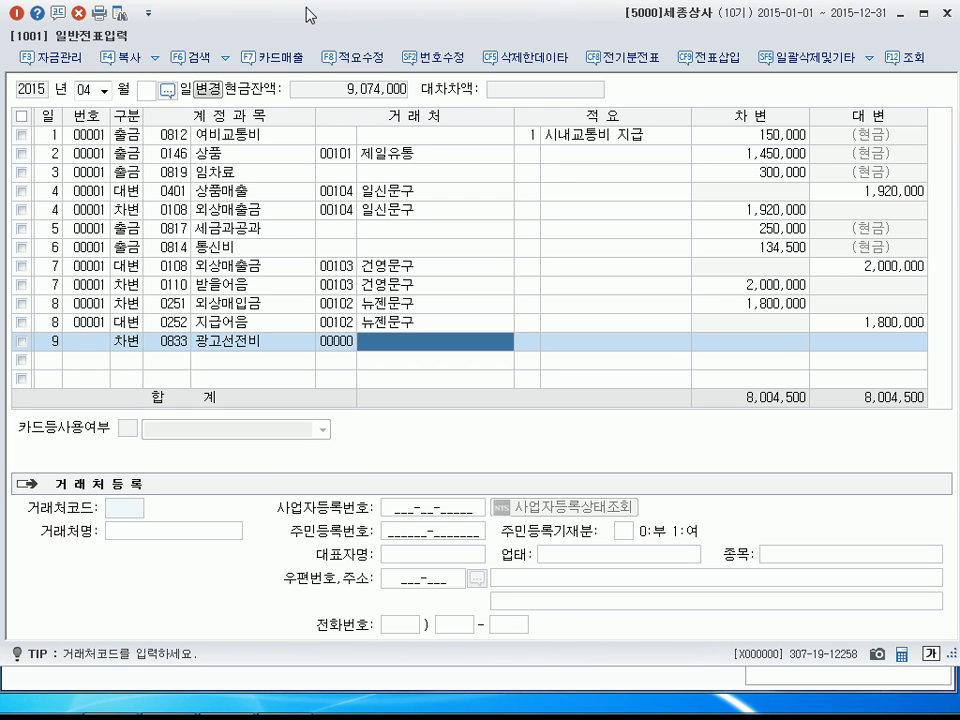
text(선릉광고)
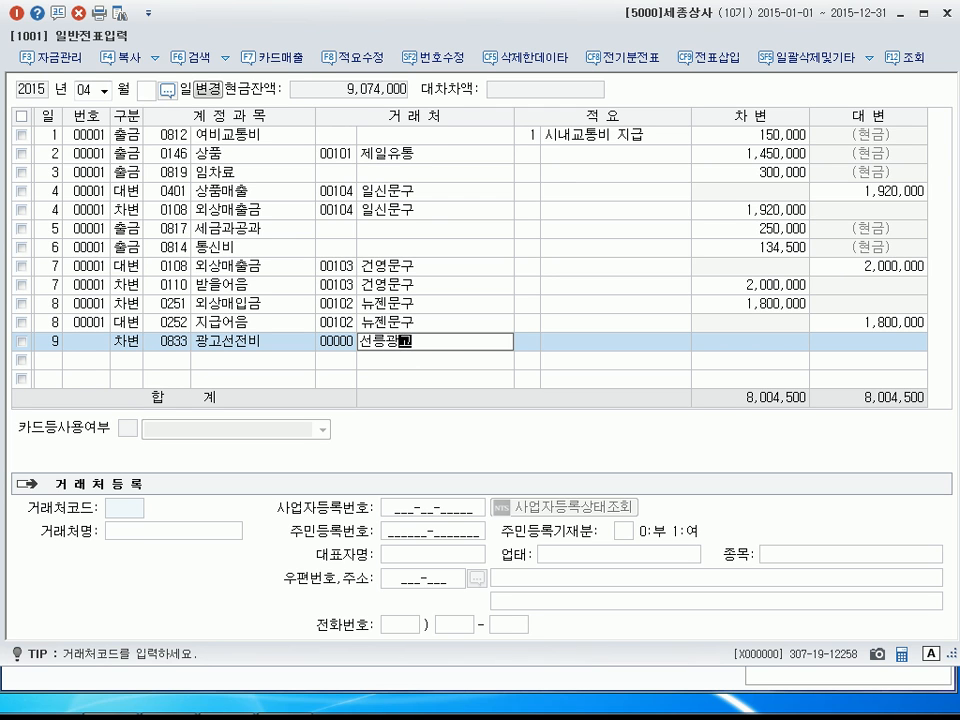
key(Return)
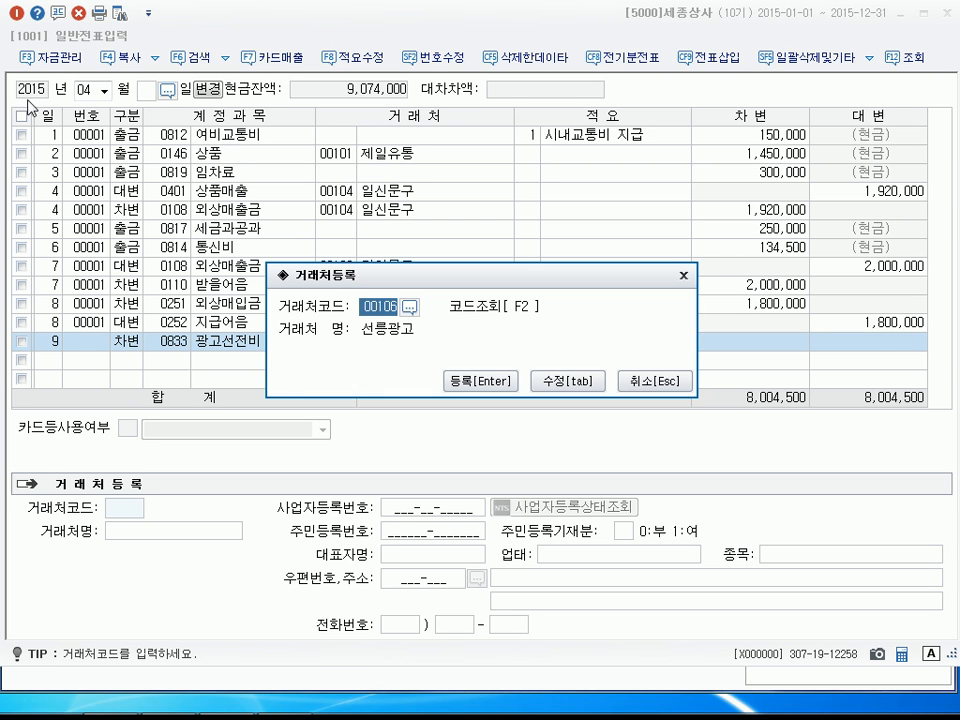
click(489, 385)
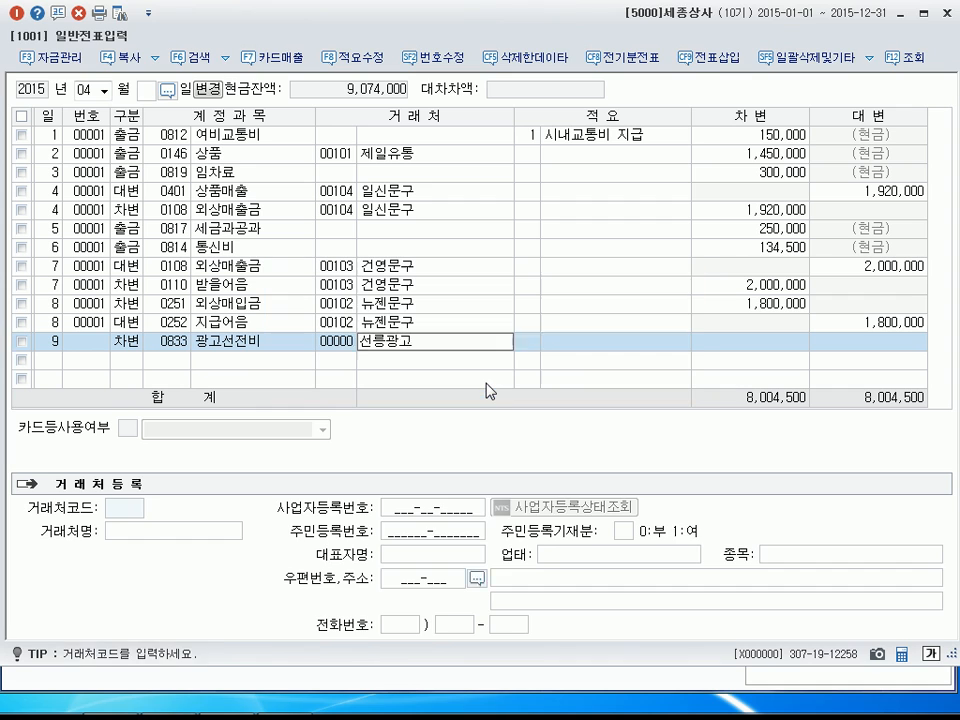
Enter a debit amount of 200,000 on the day 9 광고선전비 line without a summary.
key(Return)
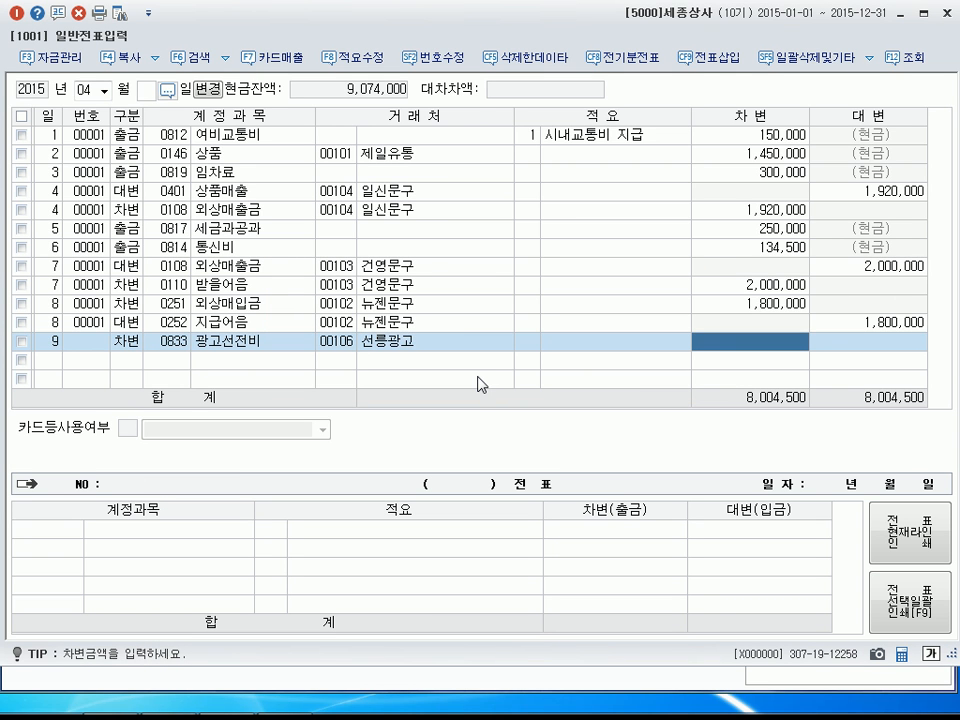
text(2000000)
key(Return)
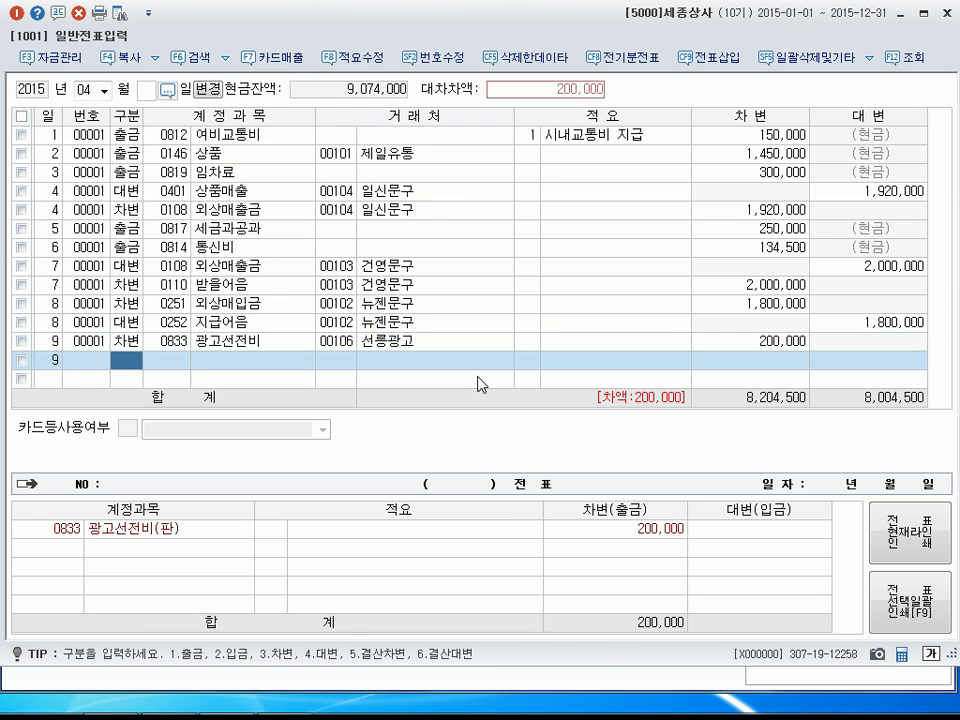
Add the day 9 대변 line with account 0253 미지급금 and customer 선릉광고, accepting 200,000 as the credit amount without a summary.
text(4)
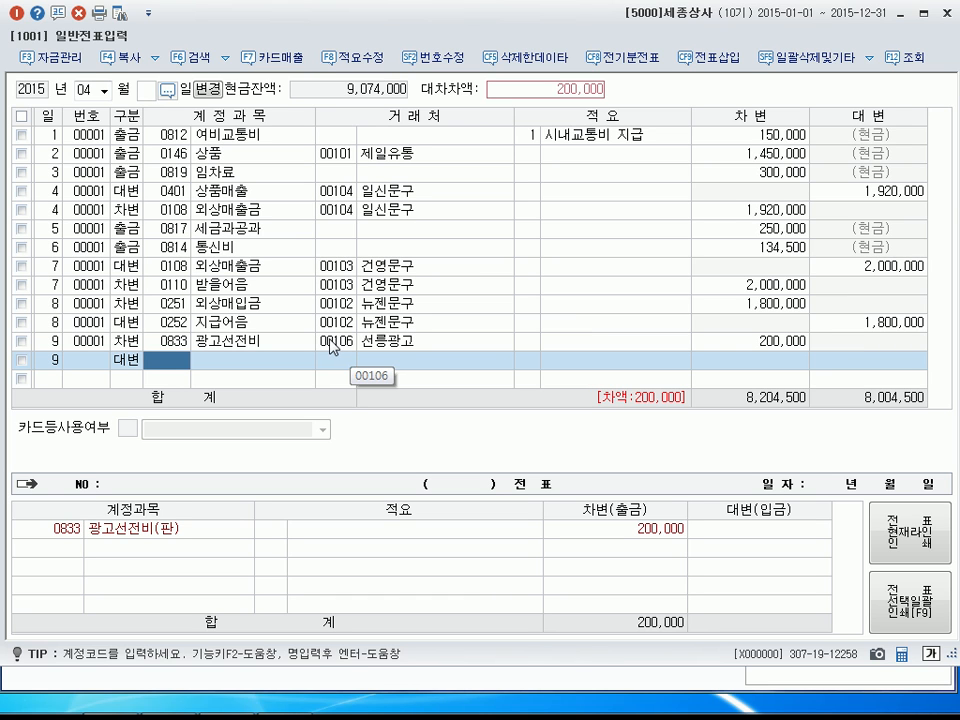
text(미지급)
key(Return)
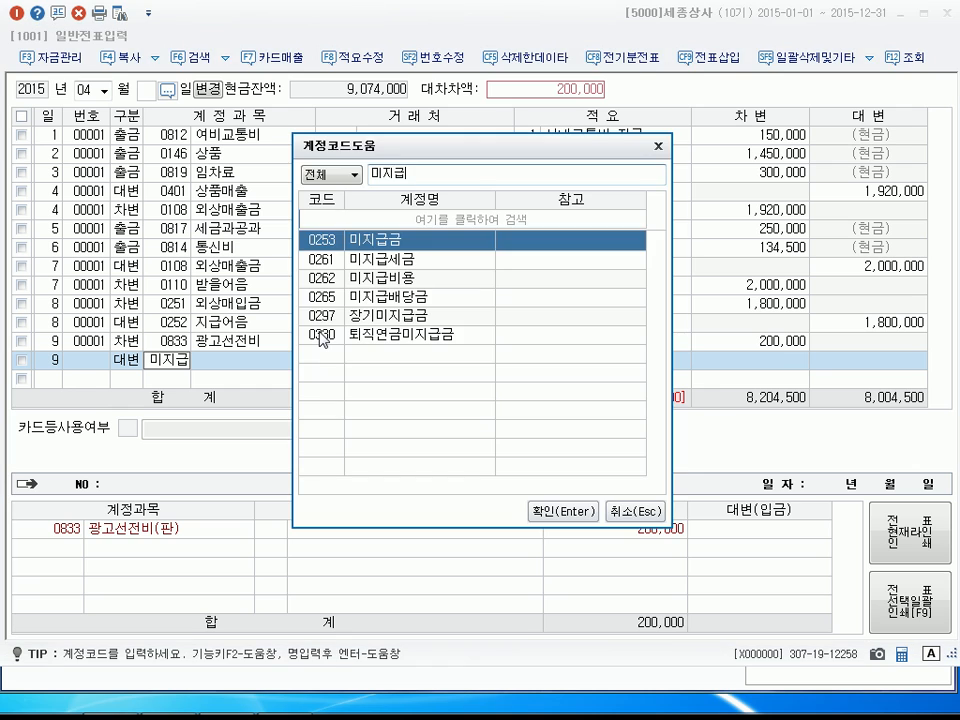
key(Return)
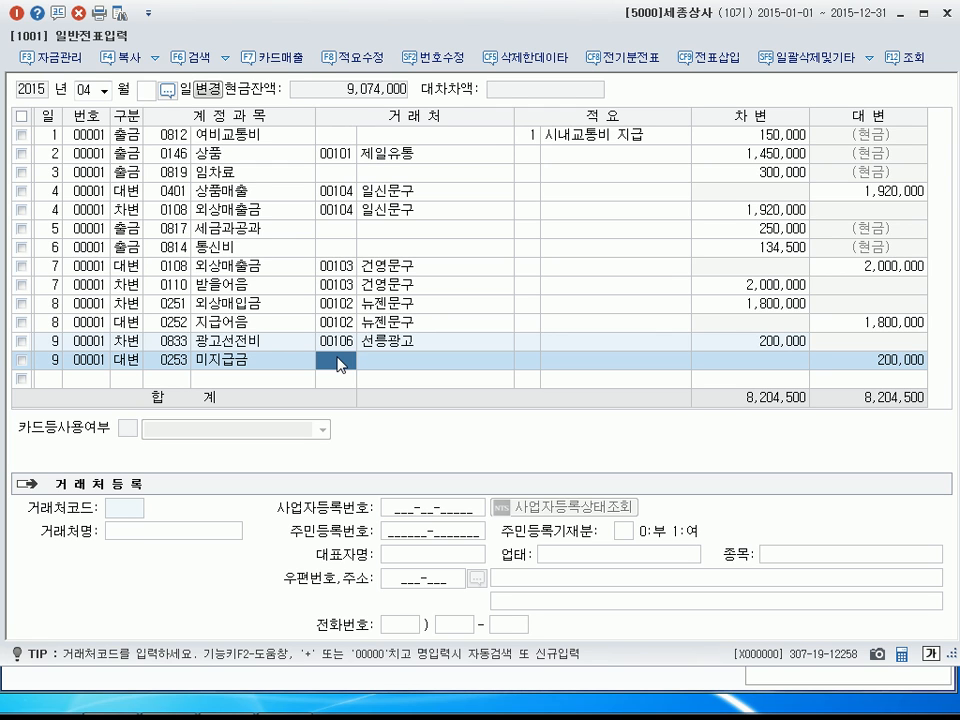
text(106)
key(Return)
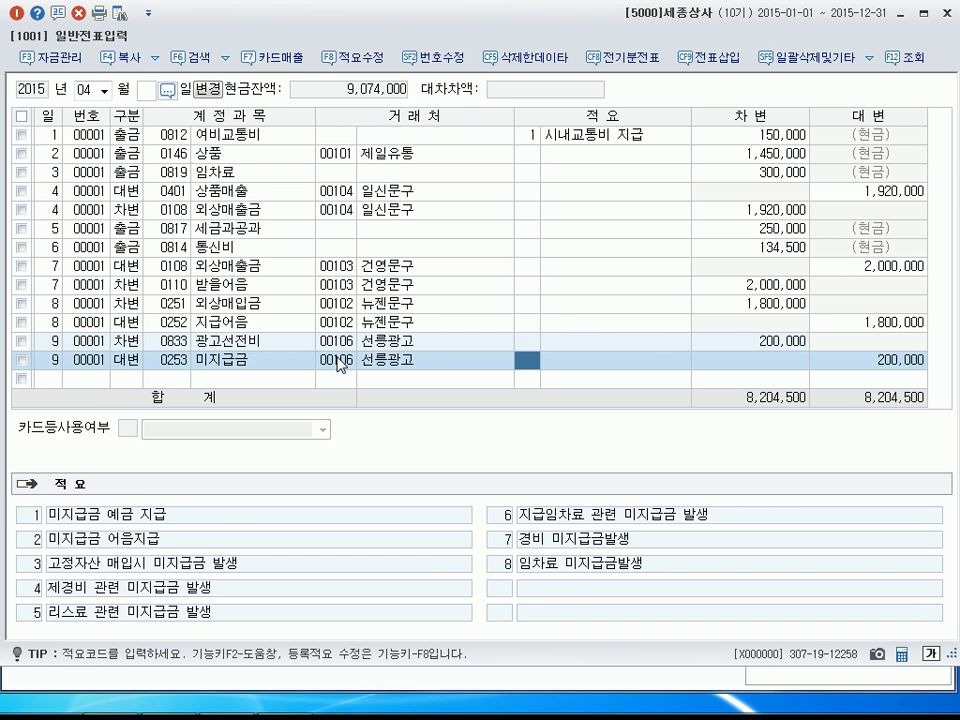
key(Return)
key(Return)
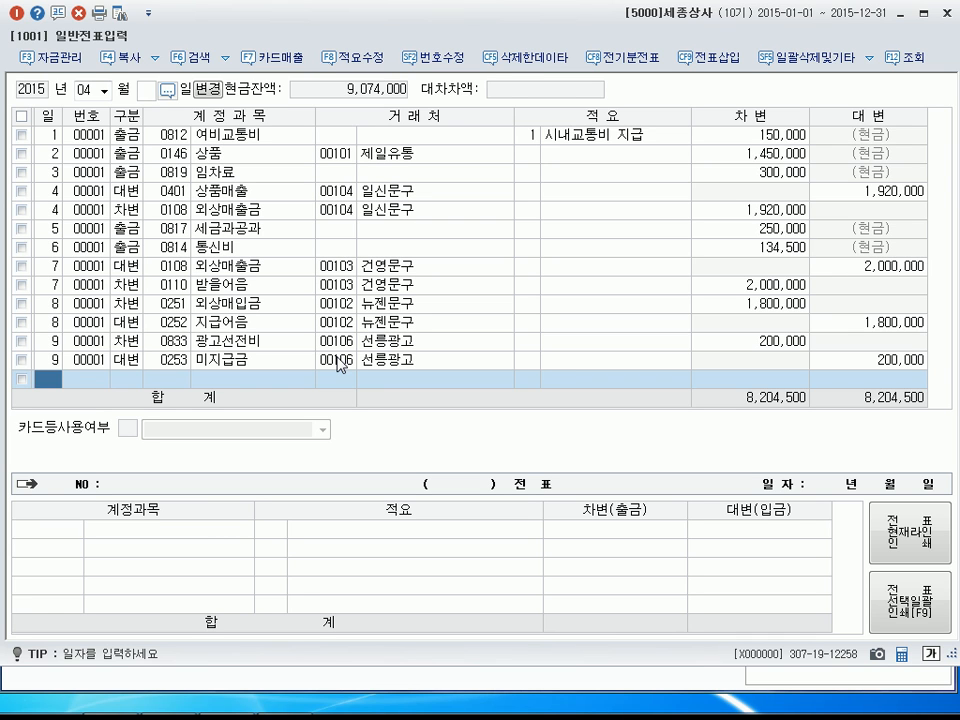
Start a line dated day 10 with the type 출금 and the 판매관리비 account 0811 복리후생비.
text(10)
key(Return)
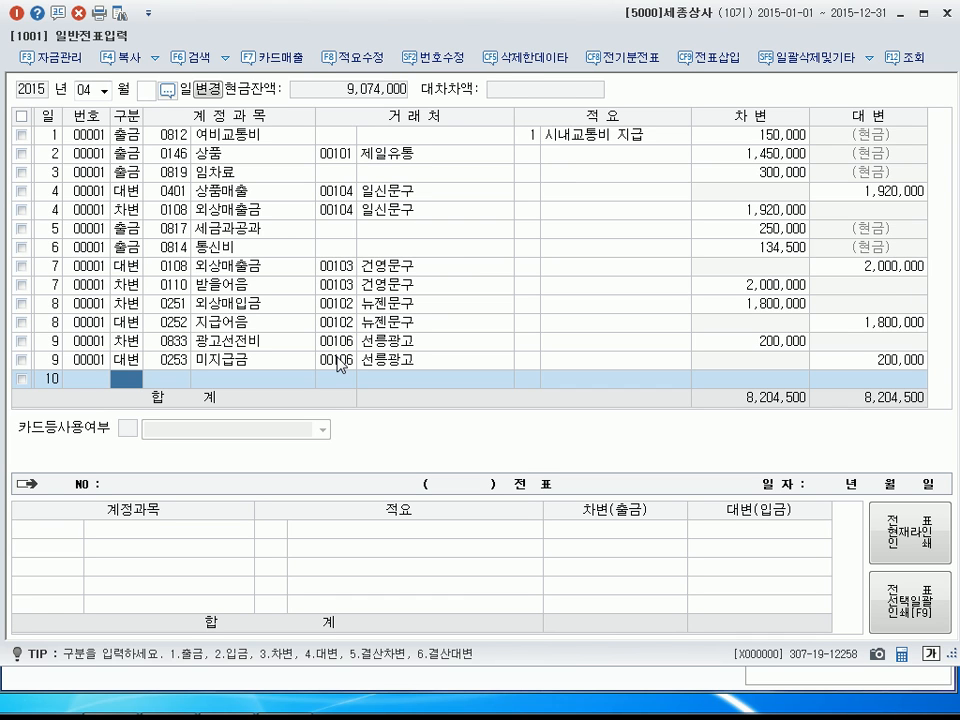
text(1)
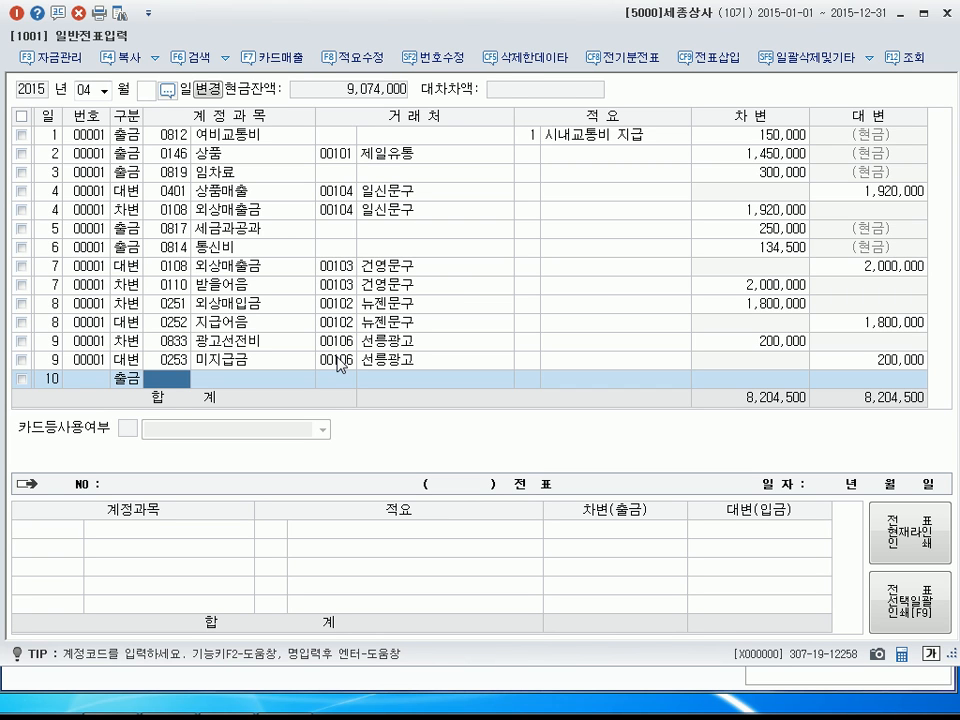
text(복리)
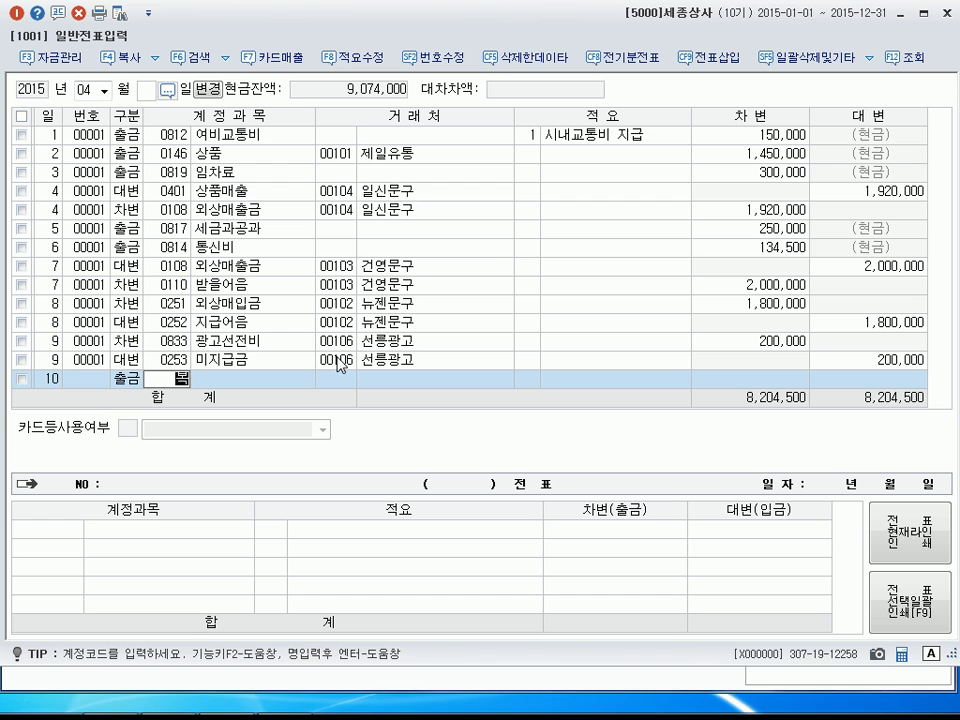
key(Return)
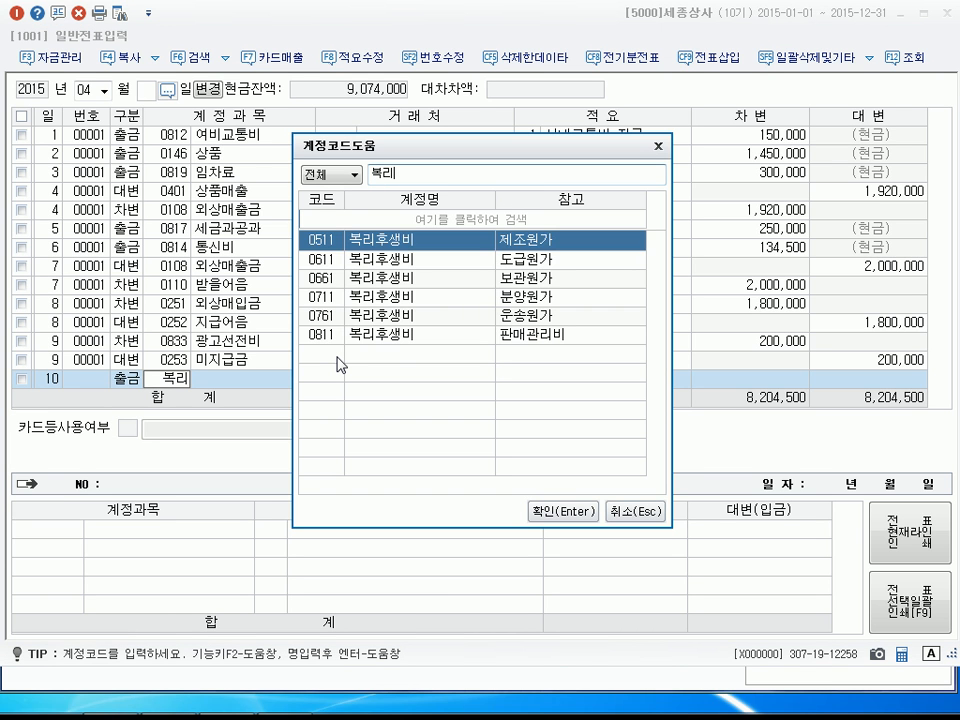
key(Down)
key(Down)
key(Down)
key(Down)
key(Down)
key(Return)
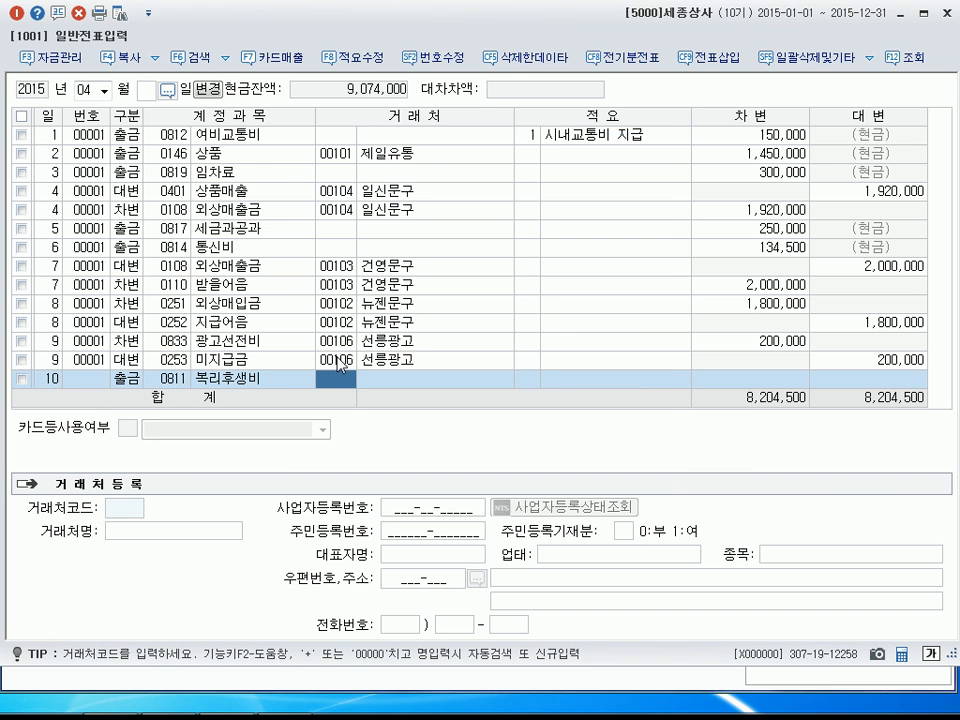
Enter an amount of 125,000 on the day 10 복리후생비 line, leaving the customer and summary blank.
key(Return)
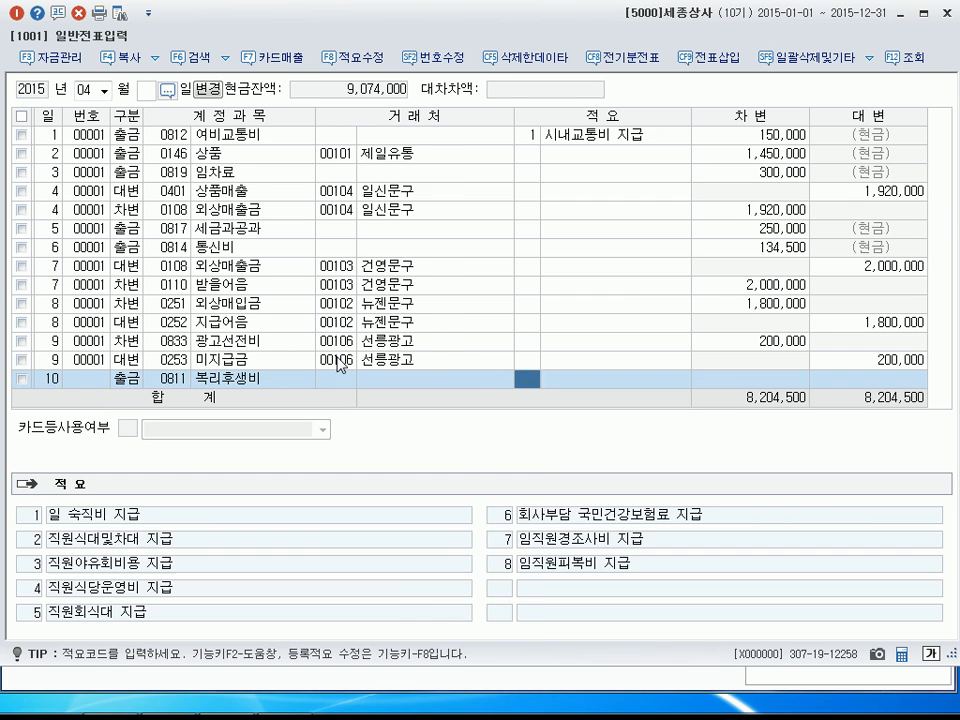
key(Return)
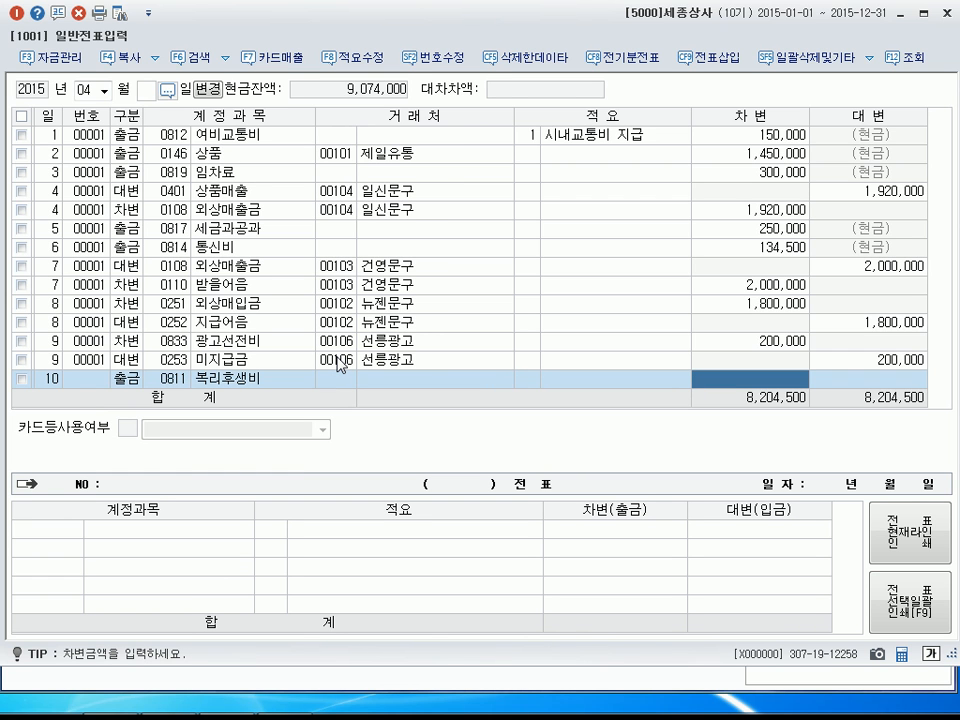
text(1250000)
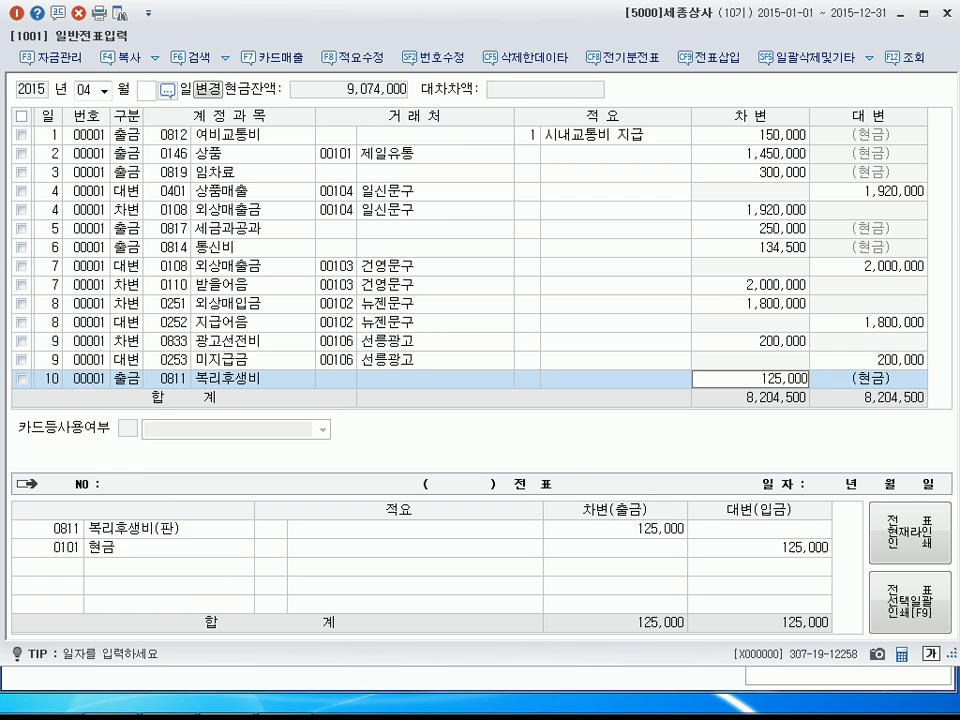
key(Return)
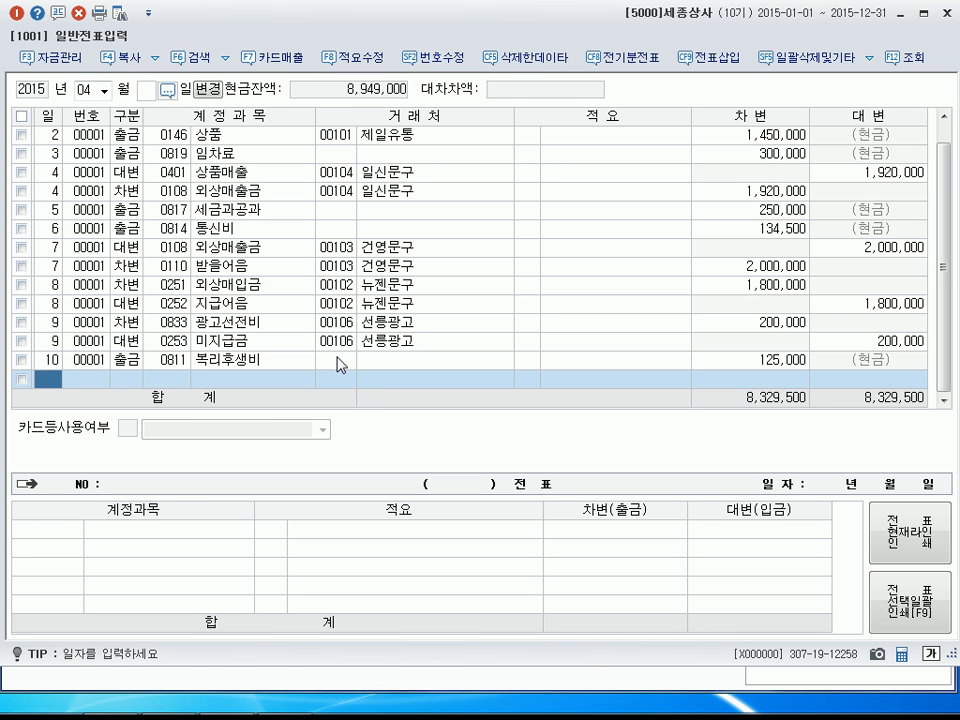
Start a line dated day 11 with the type 출금 and the account 0253 미지급금.
text(11)
key(Return)
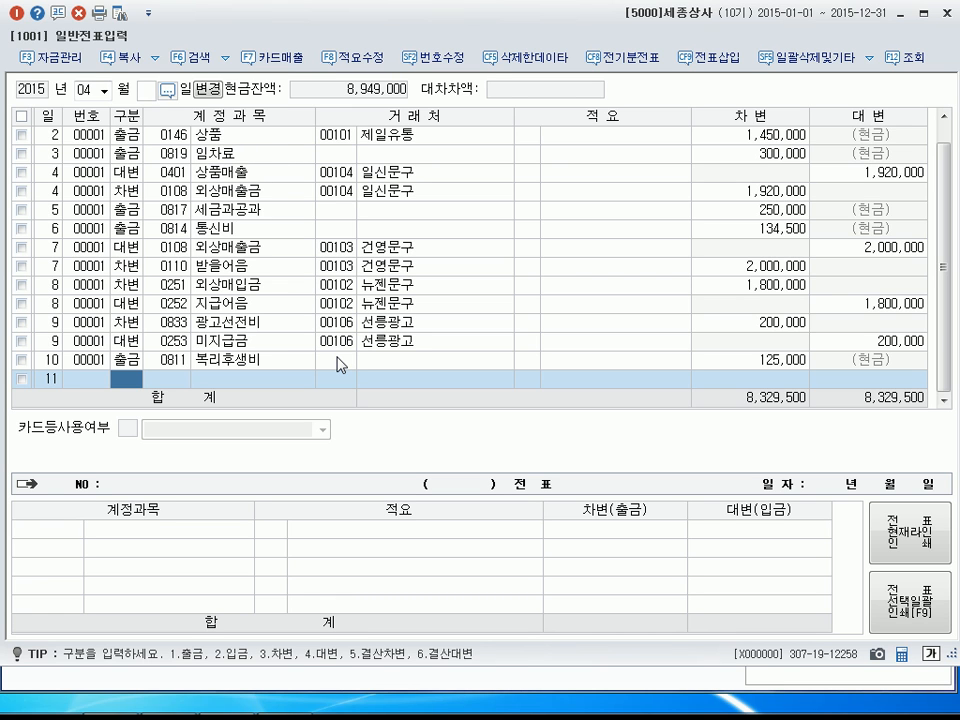
text(1)
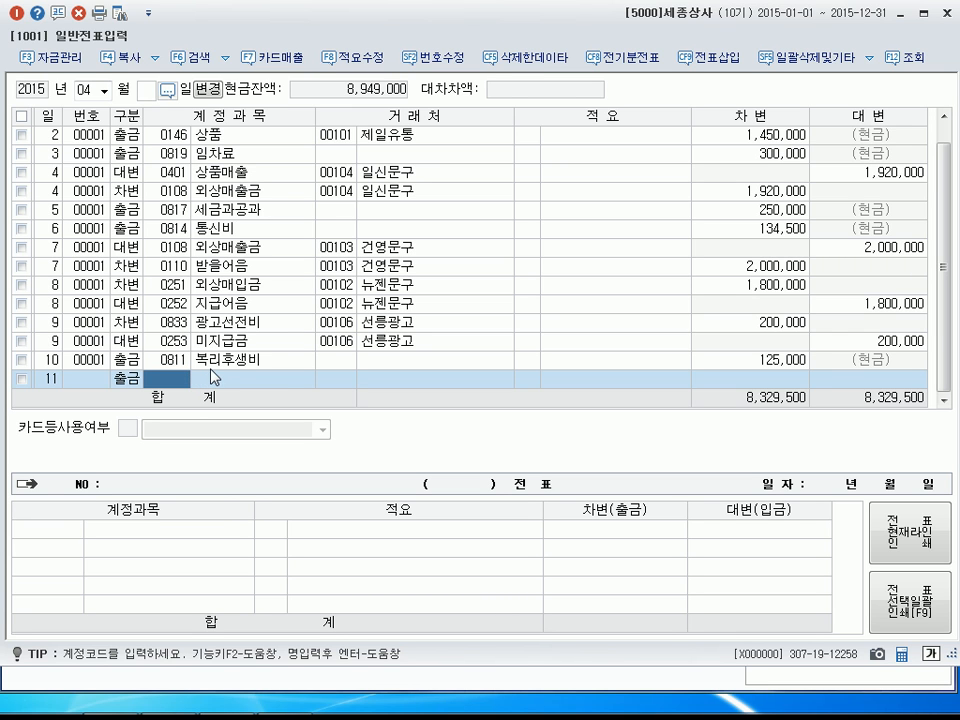
text(253)
key(Return)
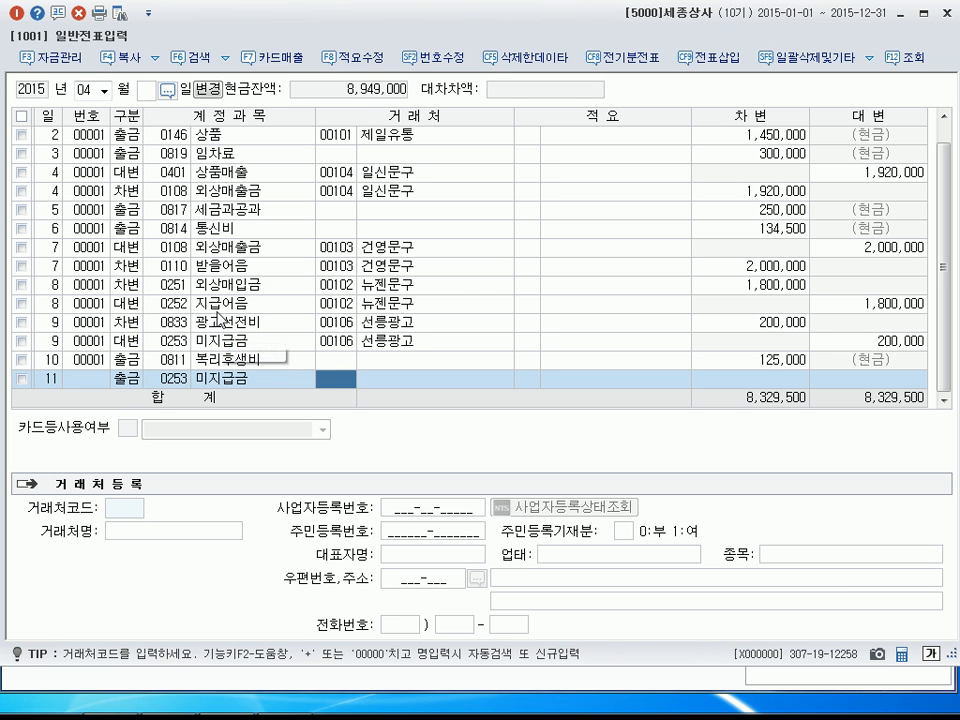
Complete the day 11 미지급금 line with customer 선릉광고, no summary, and an amount of 200,000.
text(106)
key(Return)
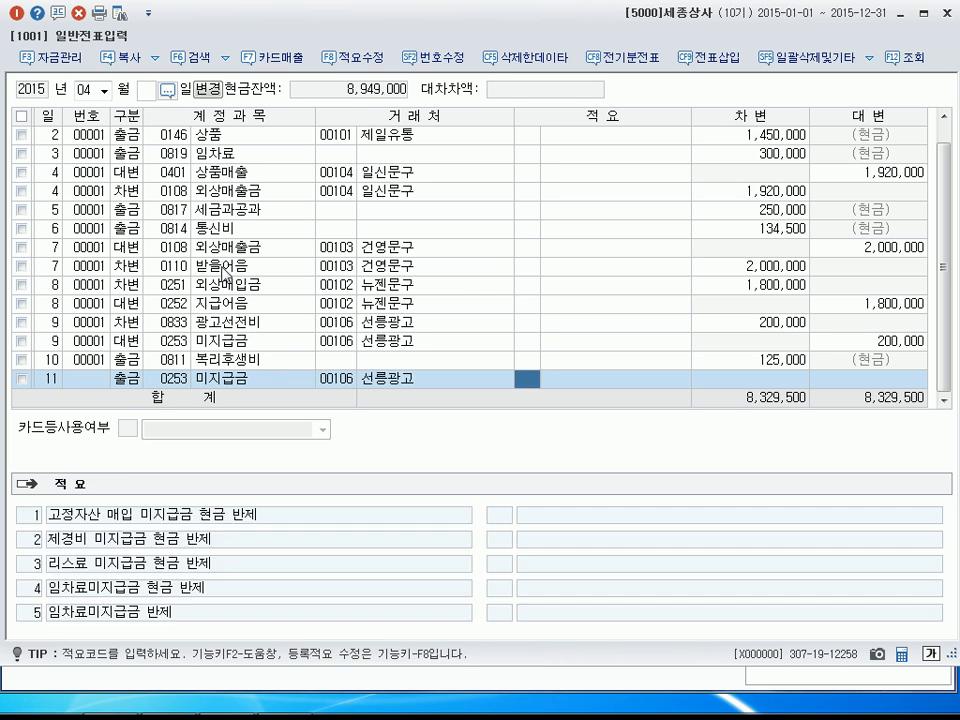
key(Return)
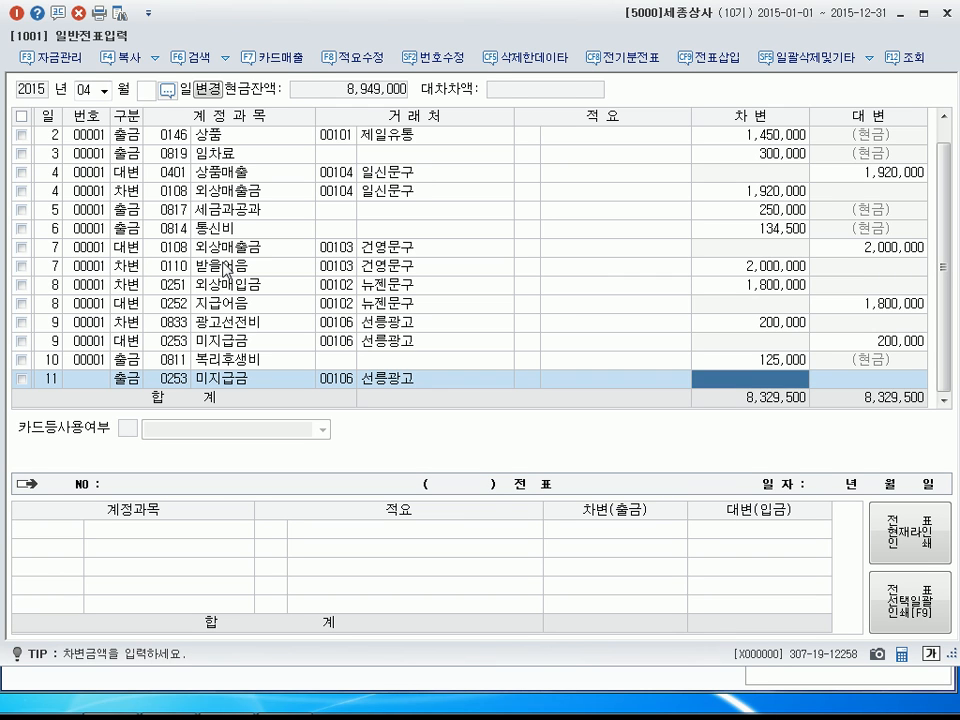
text(1)
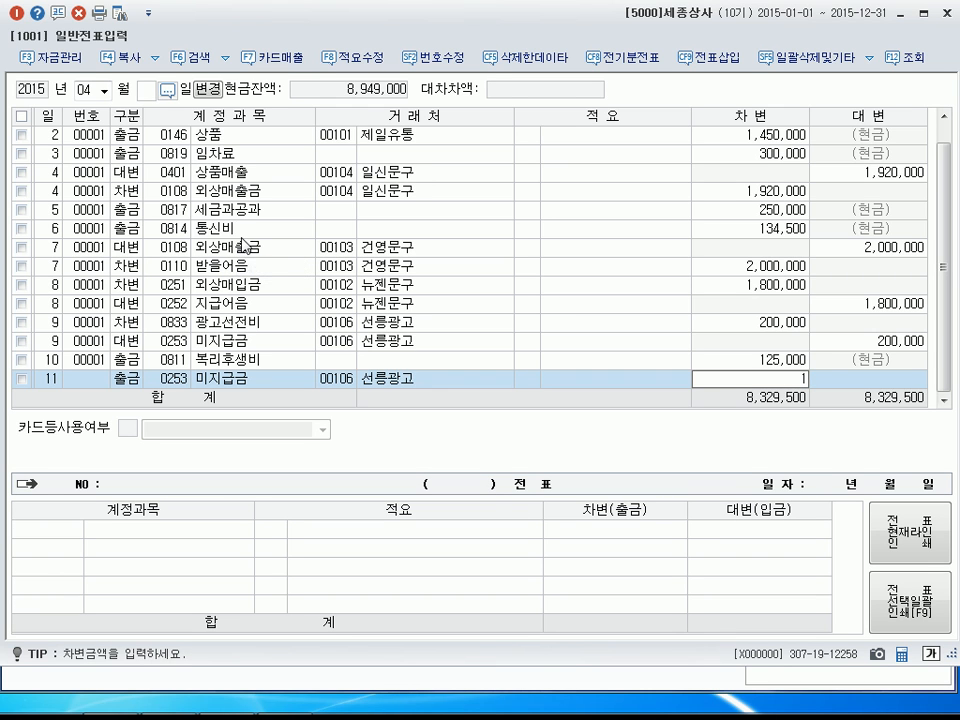
key(BackSpace)
text(200,000)
key(Return)
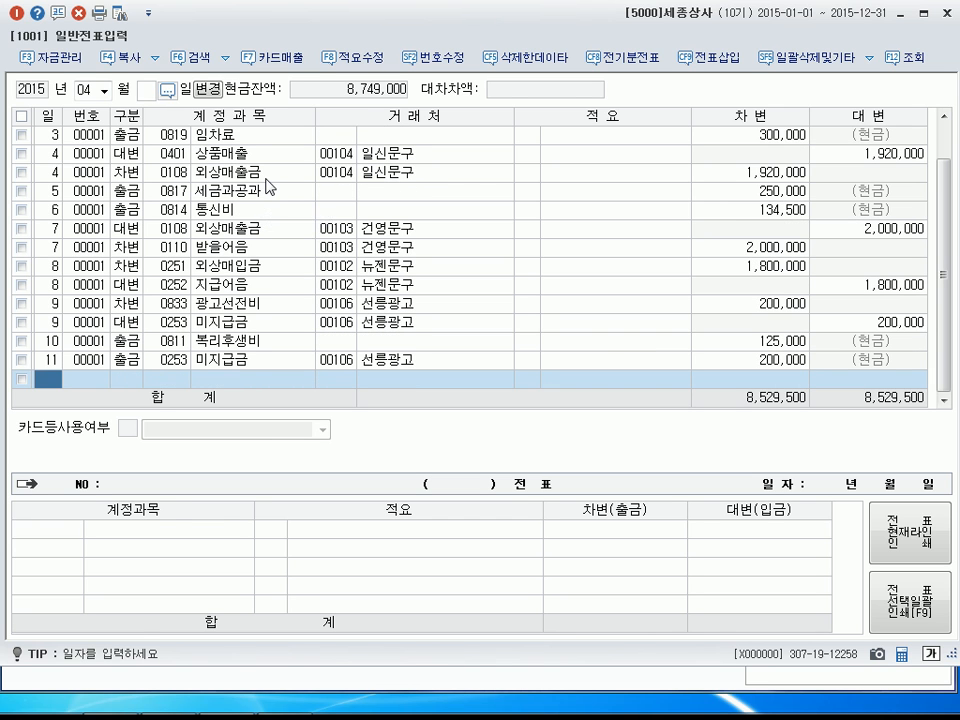
Start a line dated day 12 with the type 출금 and the 판매관리비 account 0822 차량유지비.
text(12)
key(Return)
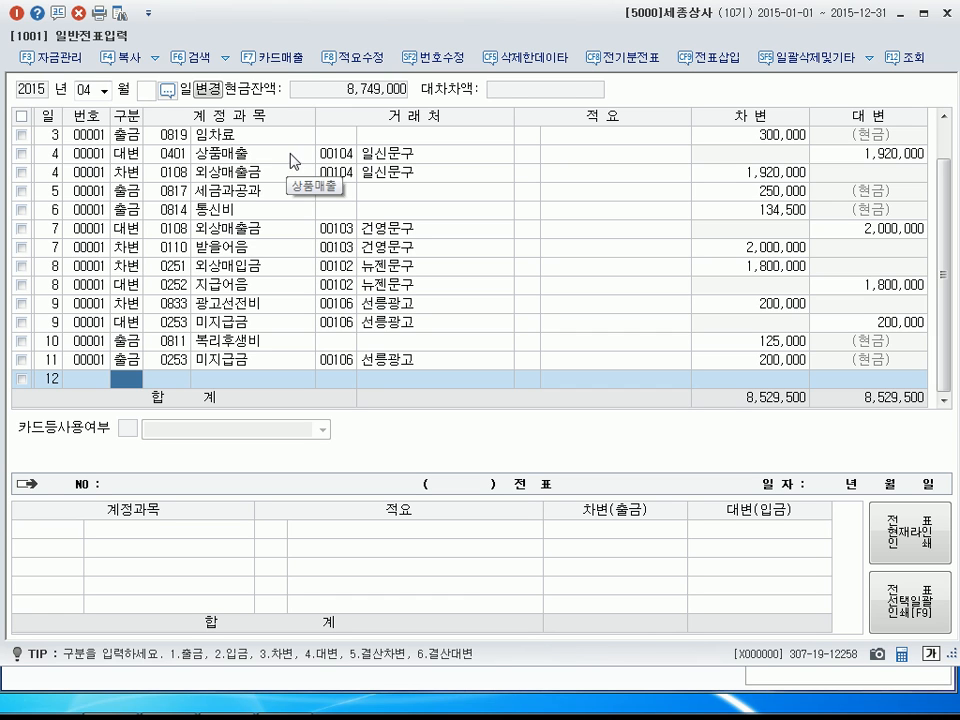
text(1)
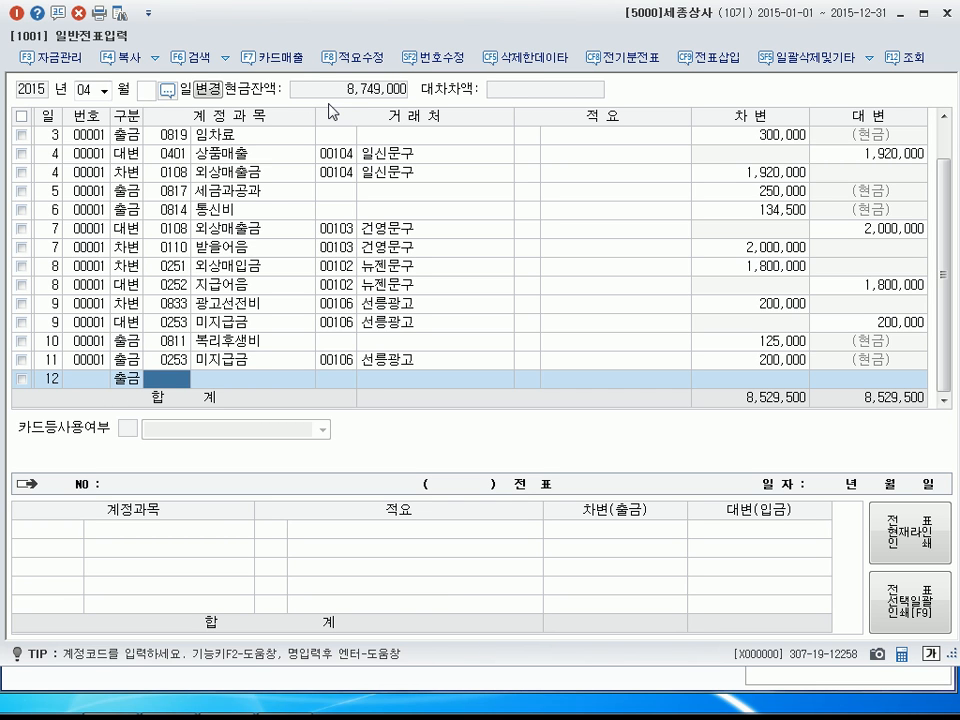
text(차)
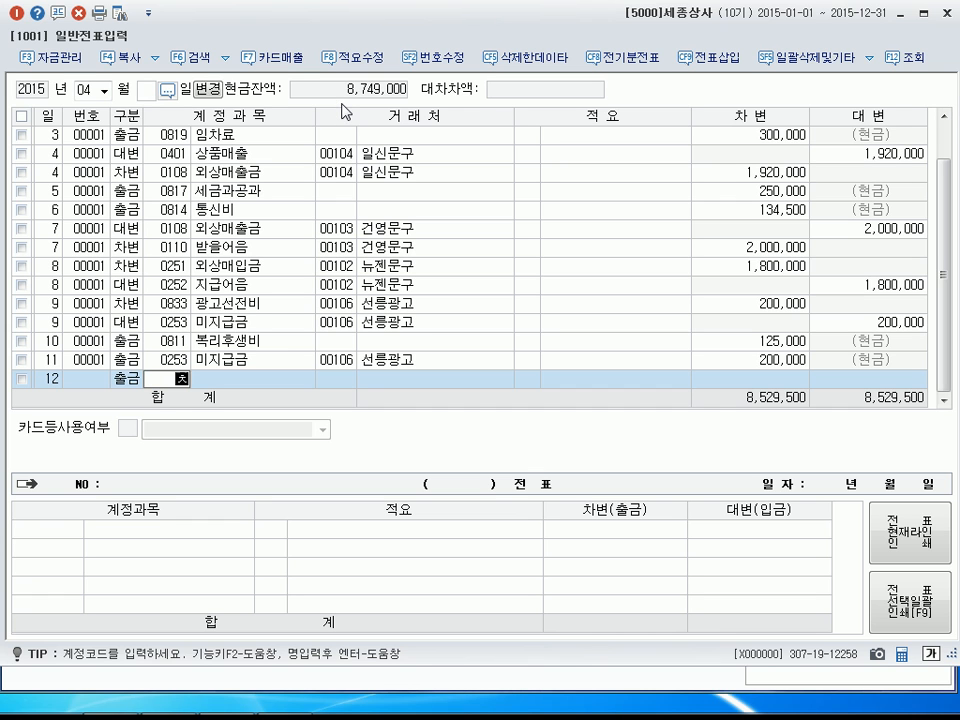
text(량유)
key(Return)
key(Down)
key(Down)
key(Down)
key(Down)
key(Down)
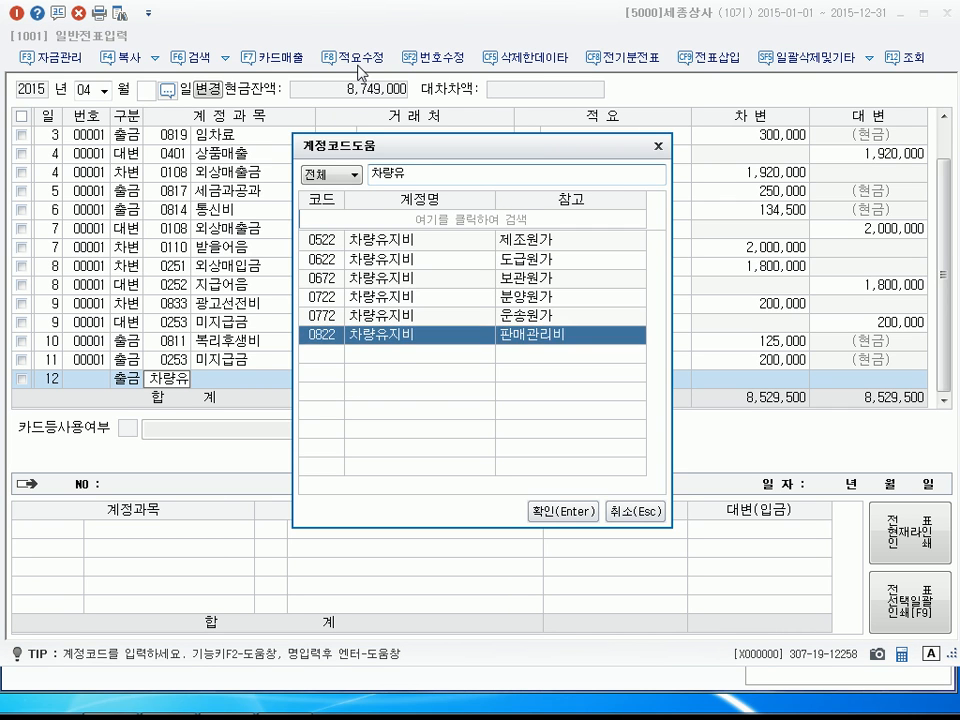
key(Return)
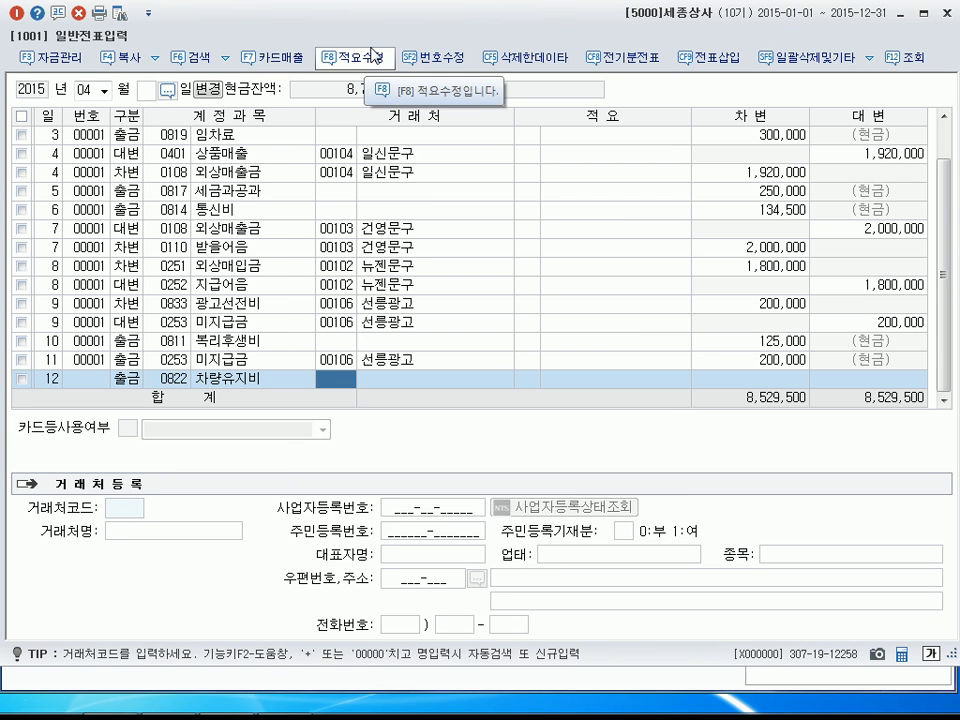
Enter an amount of 180,000 on the day 12 차량유지비 line, leaving the customer and summary blank.
key(Return)
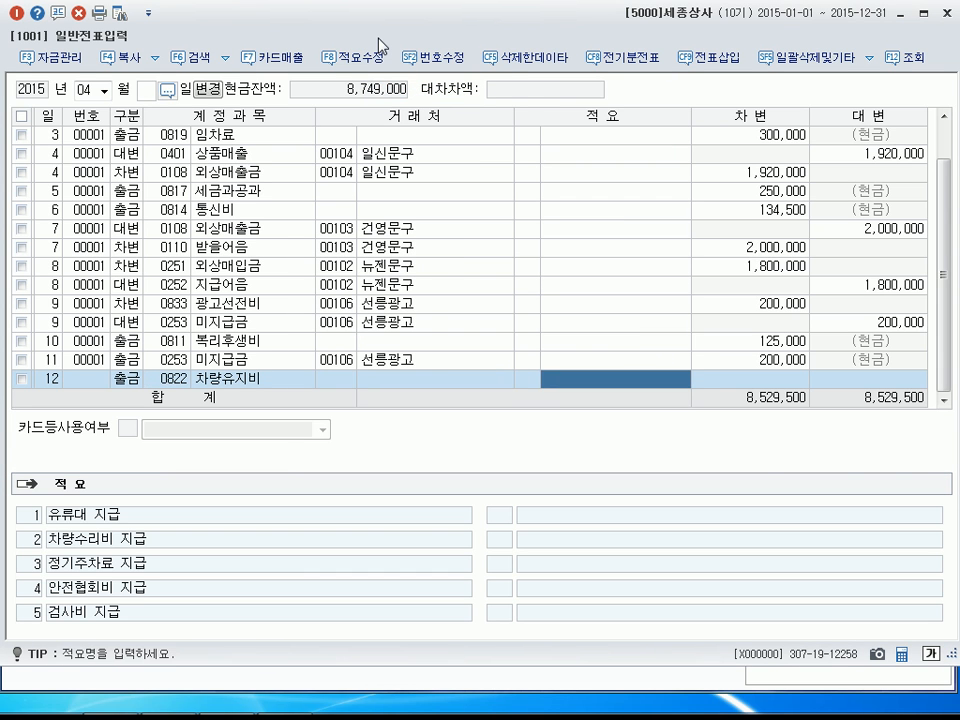
key(Return)
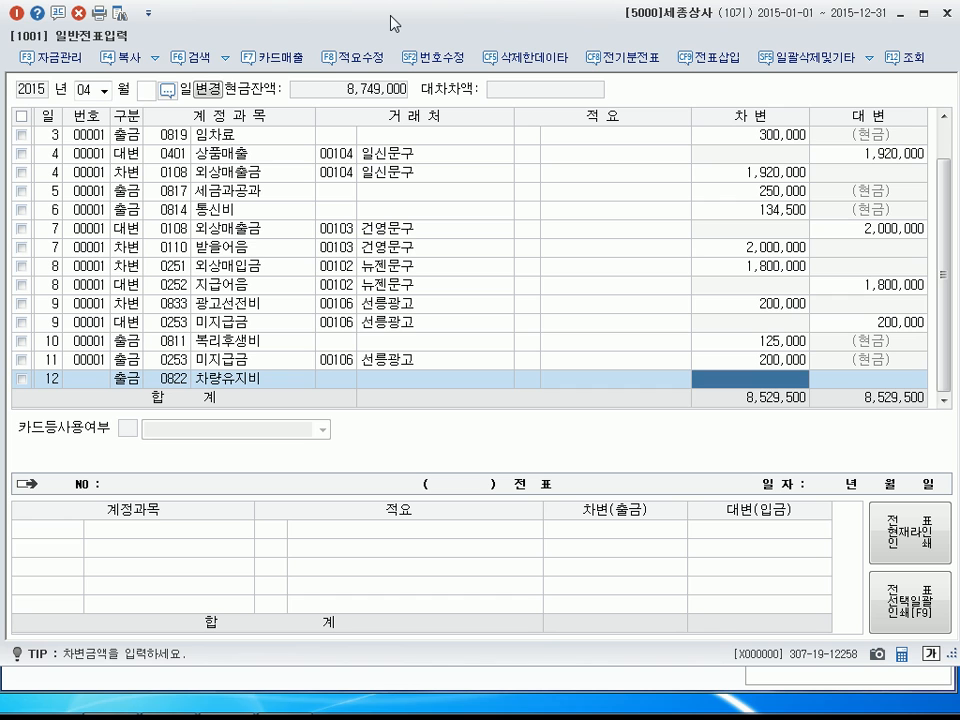
text(1800000)
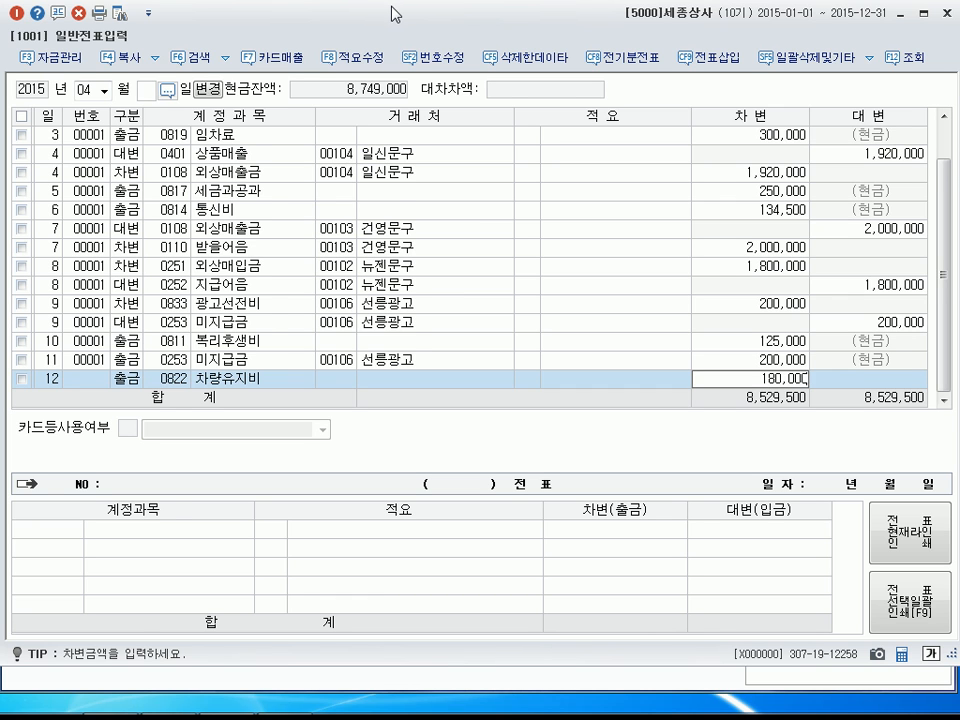
key(Return)
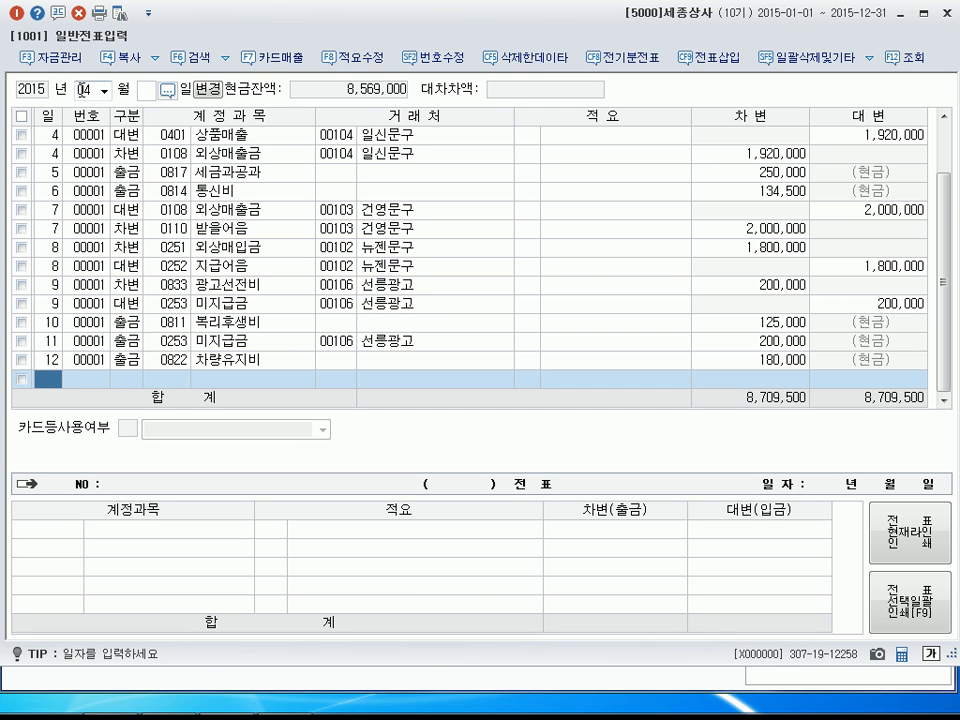
Leave the April voucher lines and switch the voucher entry to month 05 of 2015.
click(15, 12)
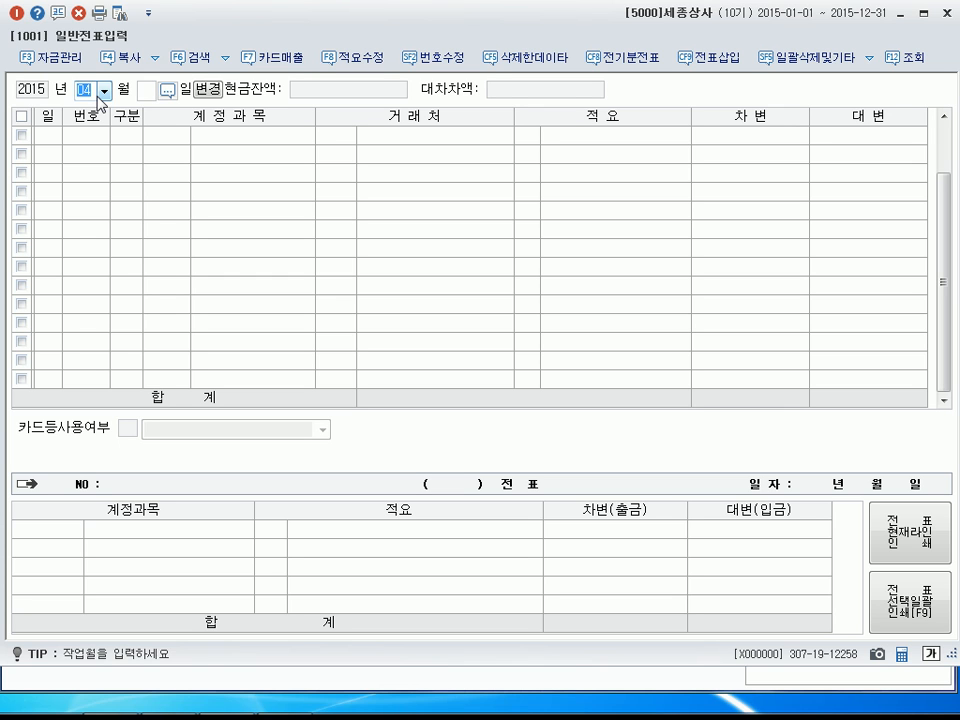
text(5)
key(BackSpace)
text(05)
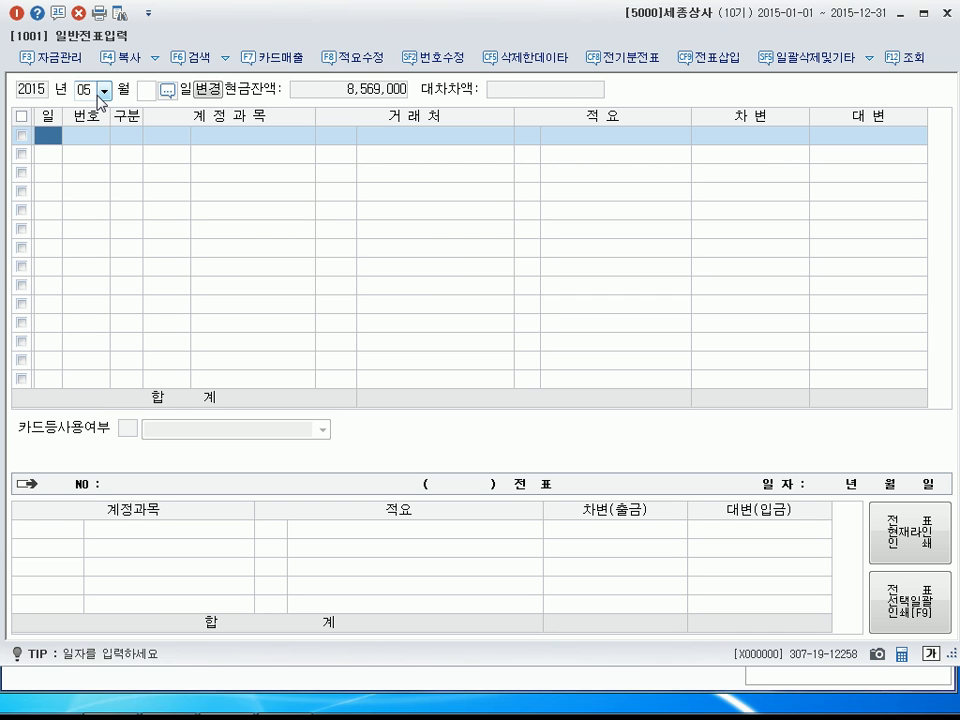
Add a day 1 출금 line for account 0176 장기성예금 with 400,000, leaving the customer and summary blank.
text(1)
key(Return)
text(1)
key(Return)
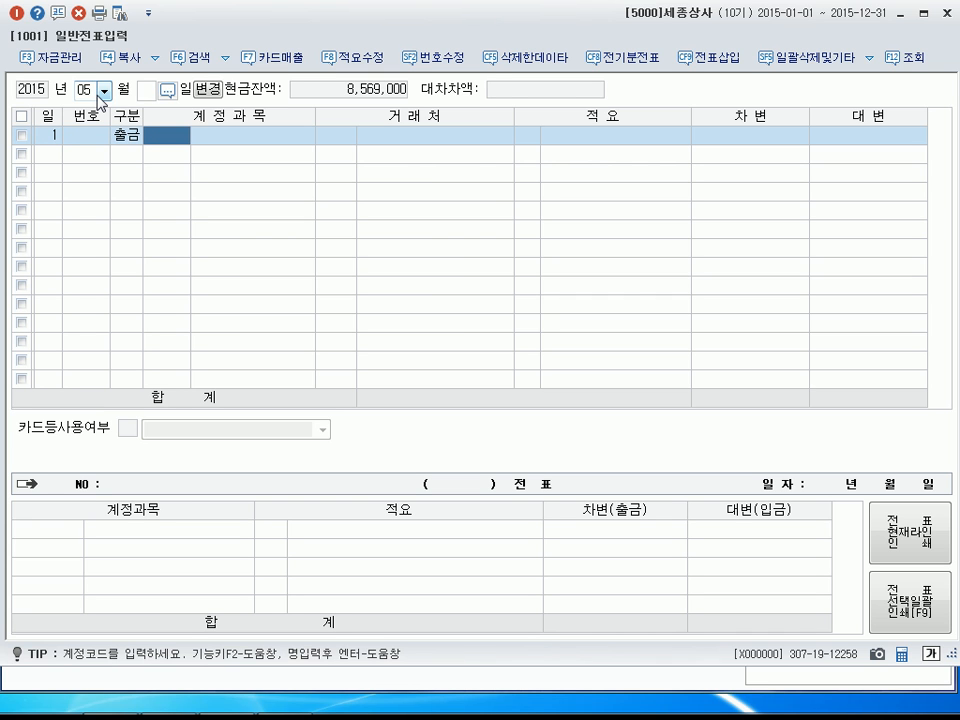
text(장ㄱ)
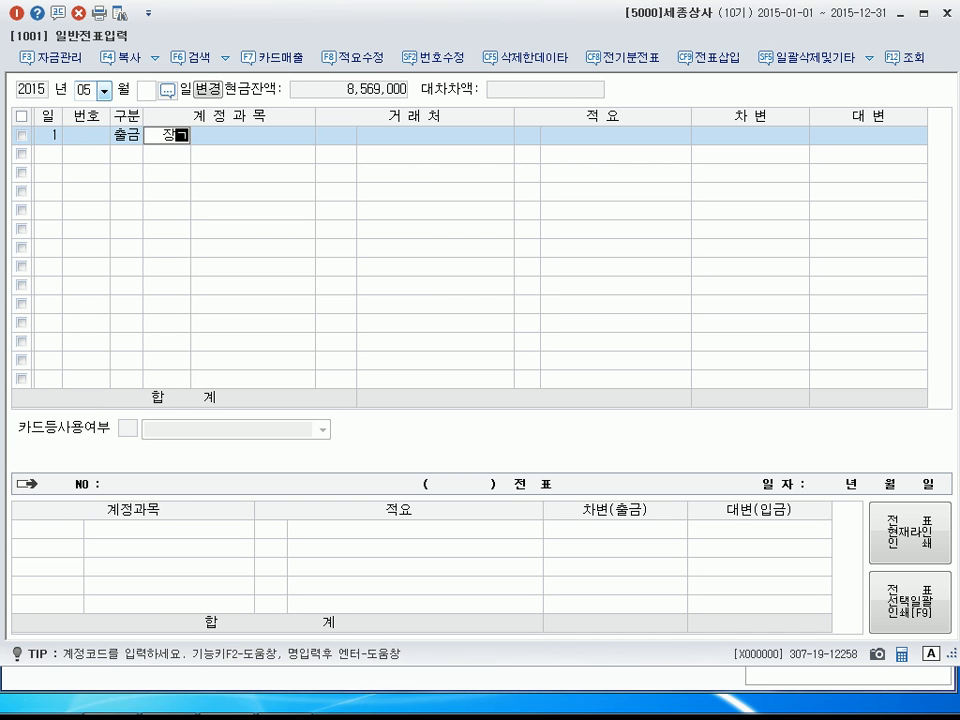
text(ㅣ)
key(Return)
key(Return)
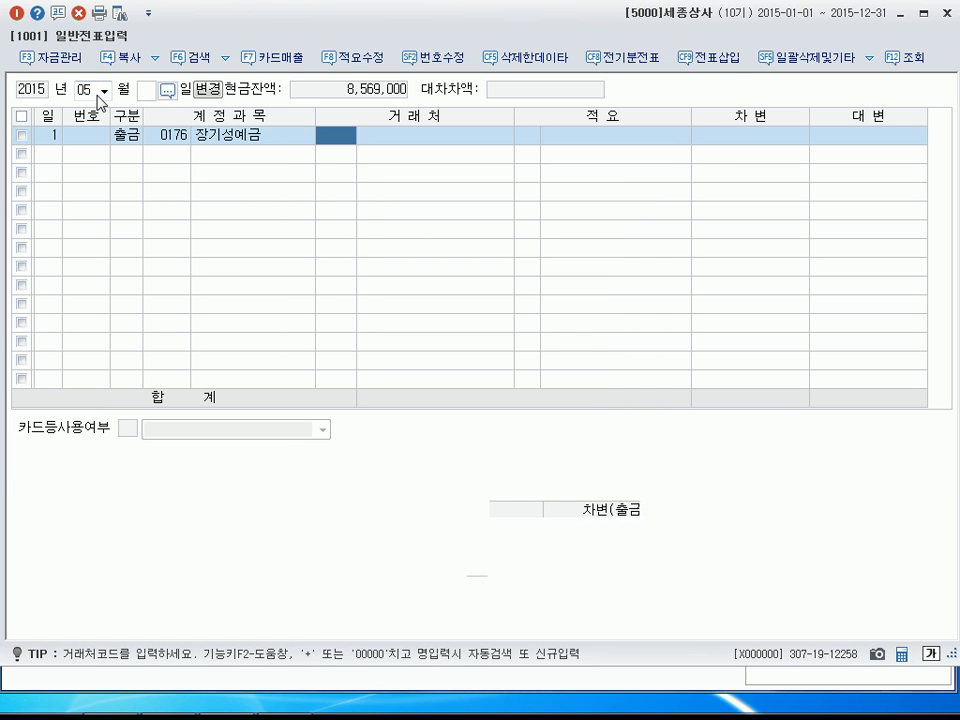
key(Return)
key(Return)
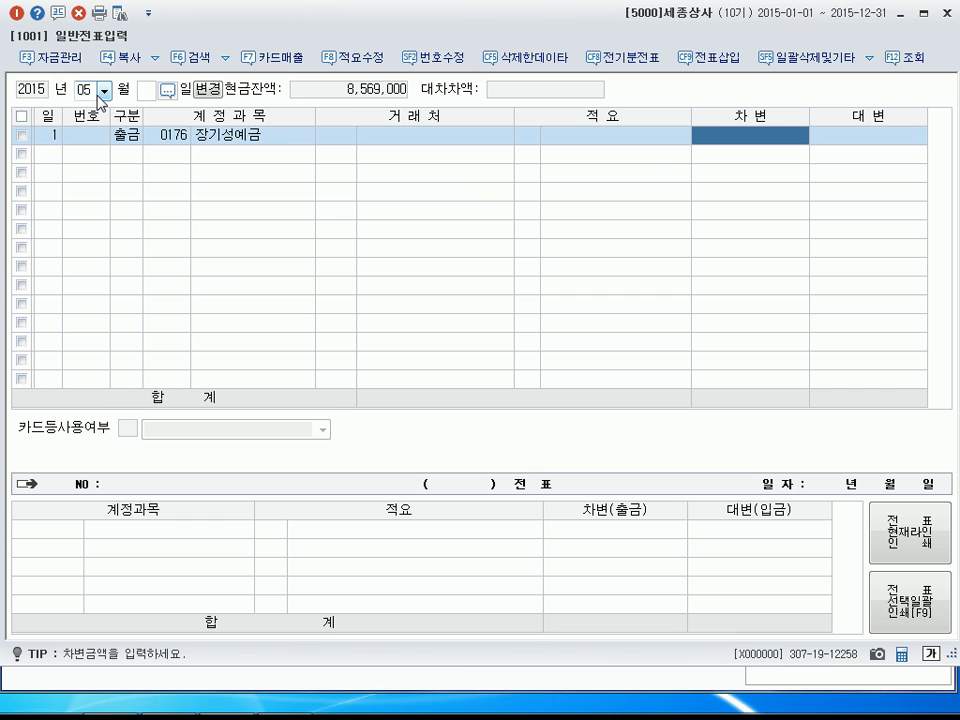
text(400000)
key(Return)
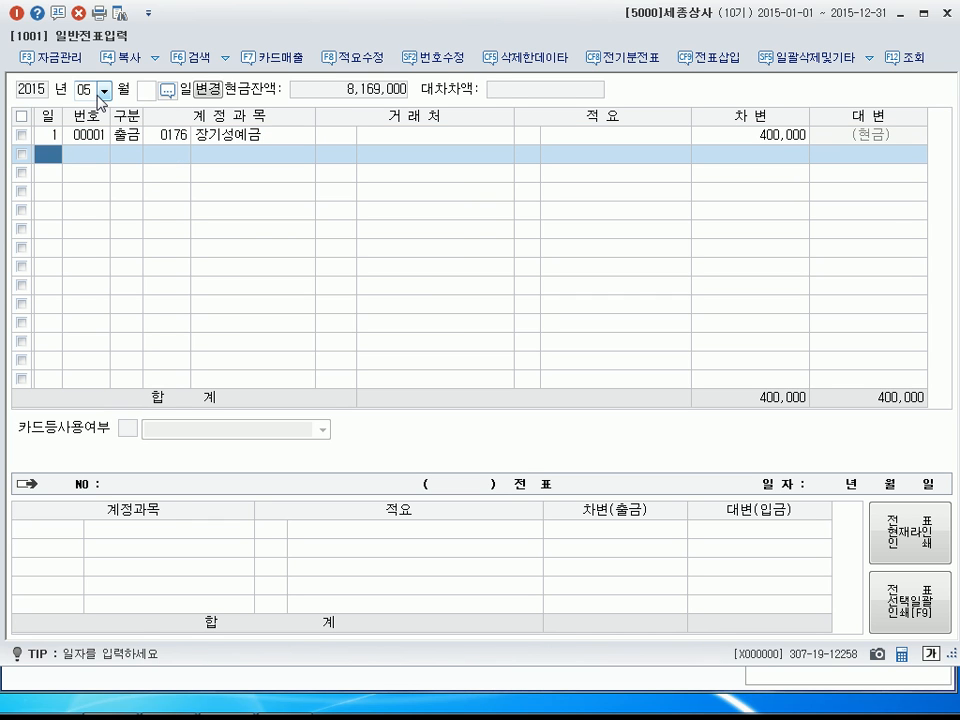
Add a day 2 출금 line for account 0812 여비교통비 with 32,000, leaving the customer and summary blank.
text(2)
key(Return)
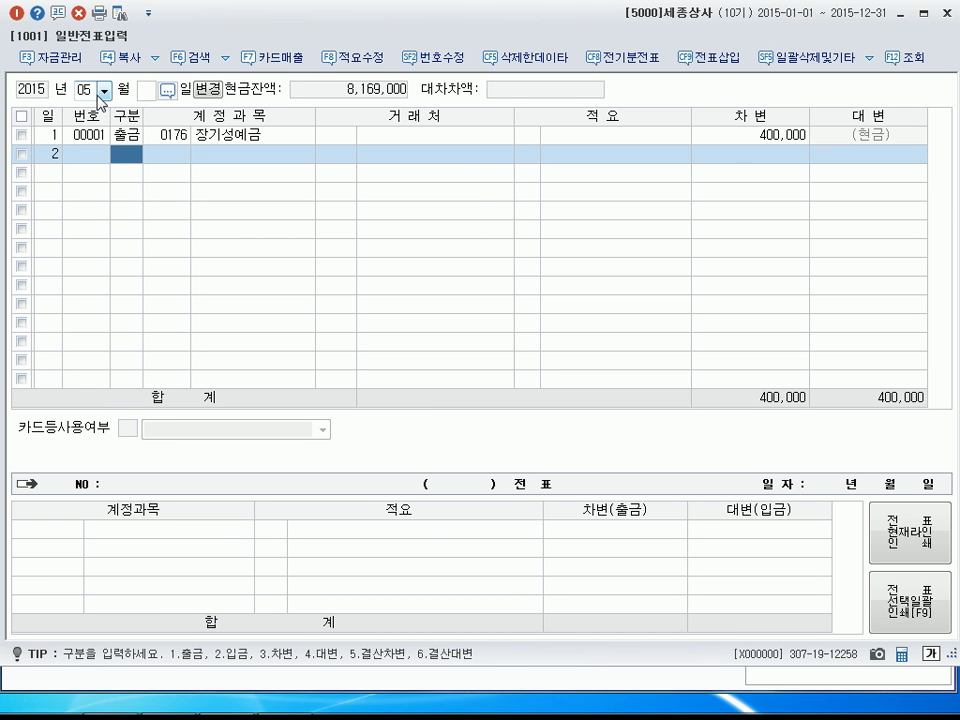
text(1)
key(Return)
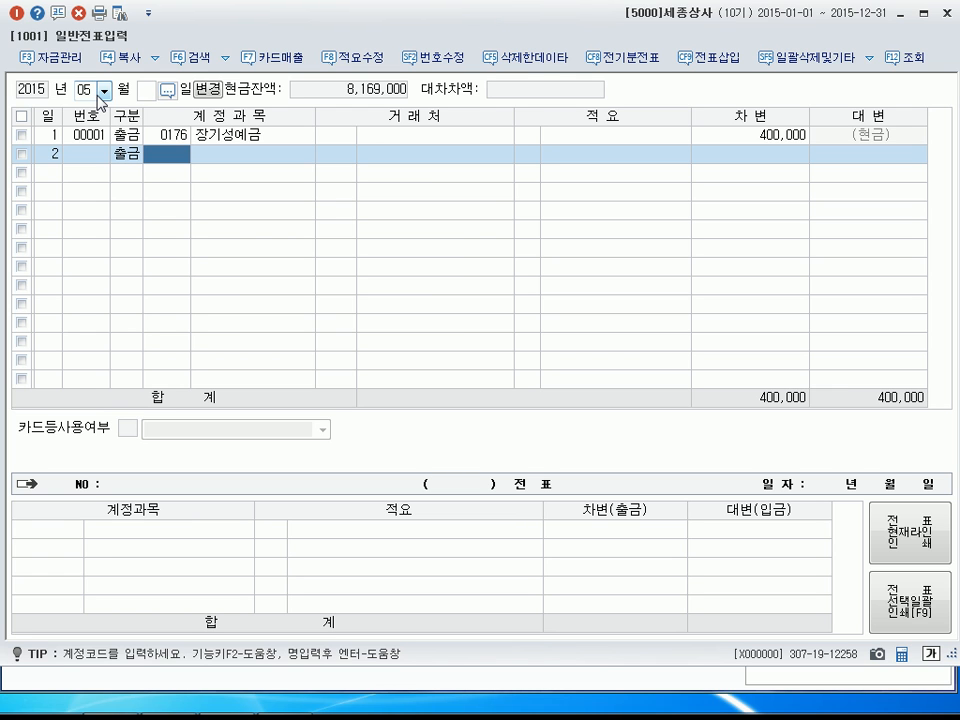
text(812)
key(Return)
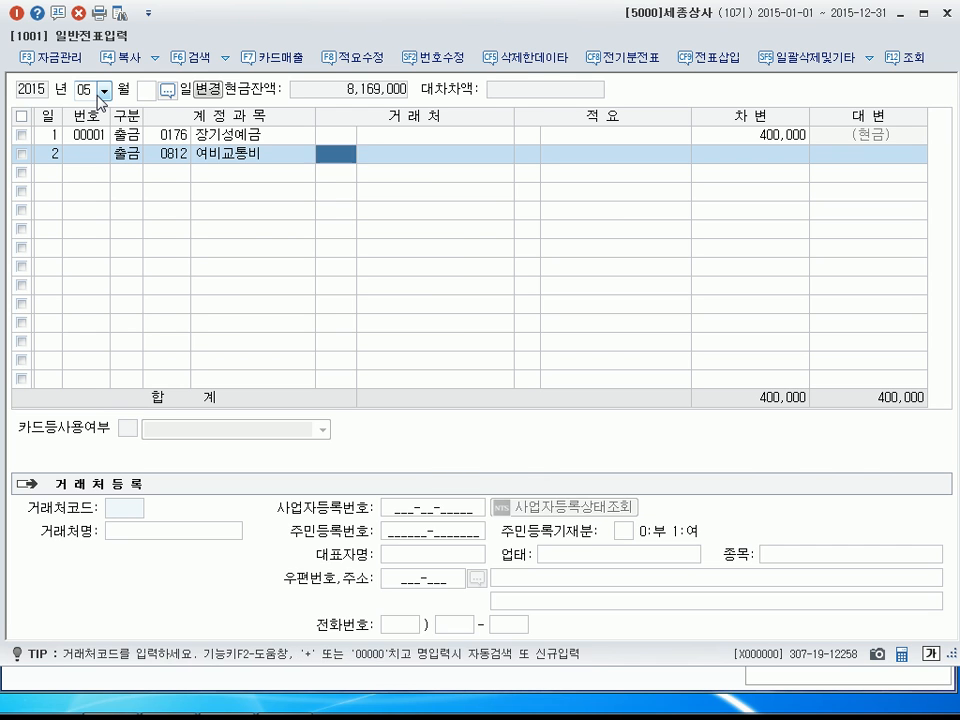
key(Return)
key(Return)
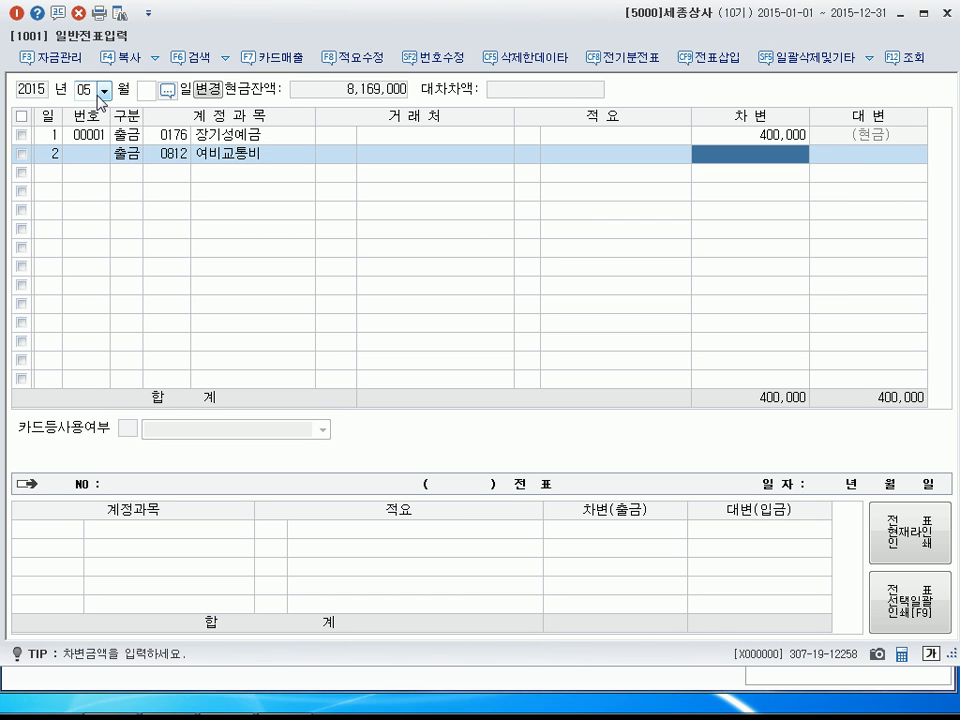
text(32,000)
key(Return)
Add a day 3 출금 line for account 0811 복리후생비 with 74,000, leaving the customer and summary blank.
text(3)
key(Return)
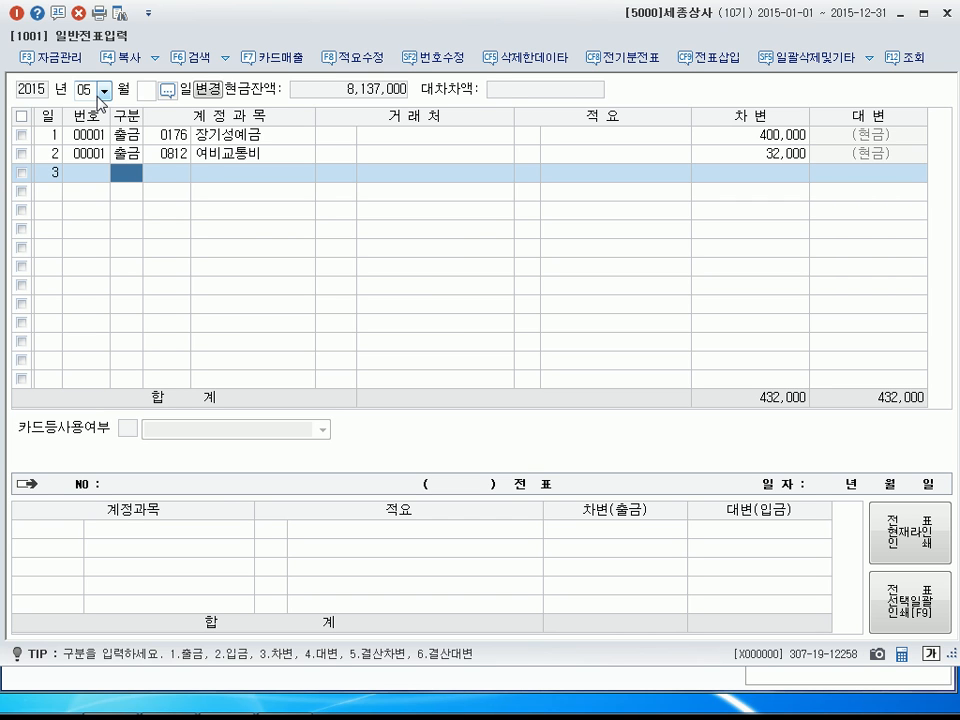
text(1)
text(811)
key(Return)
key(Return)
key(Return)
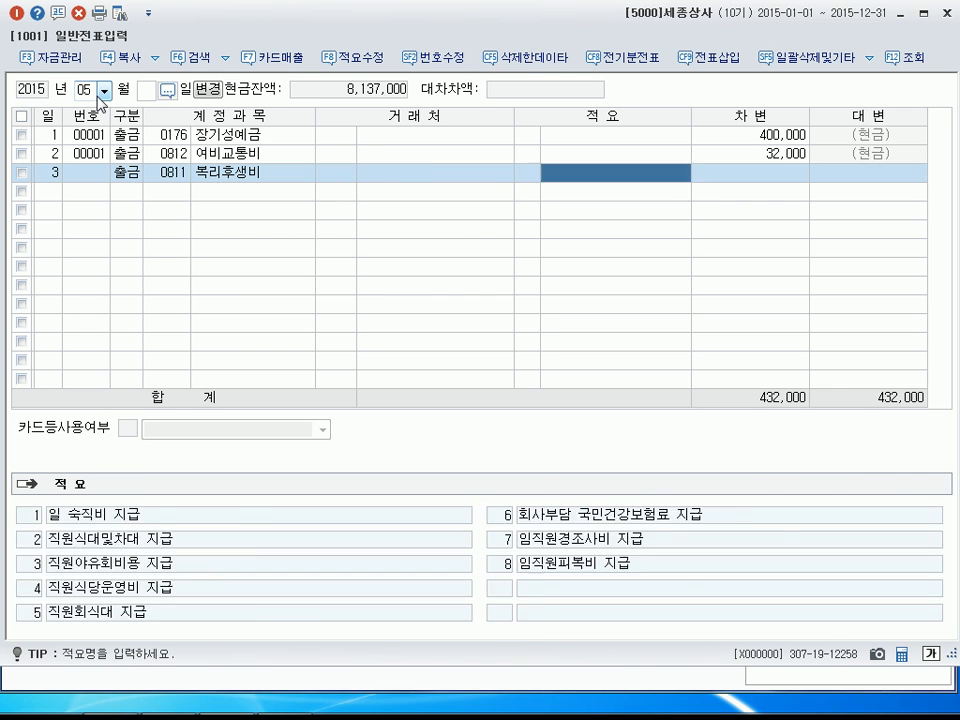
key(Return)
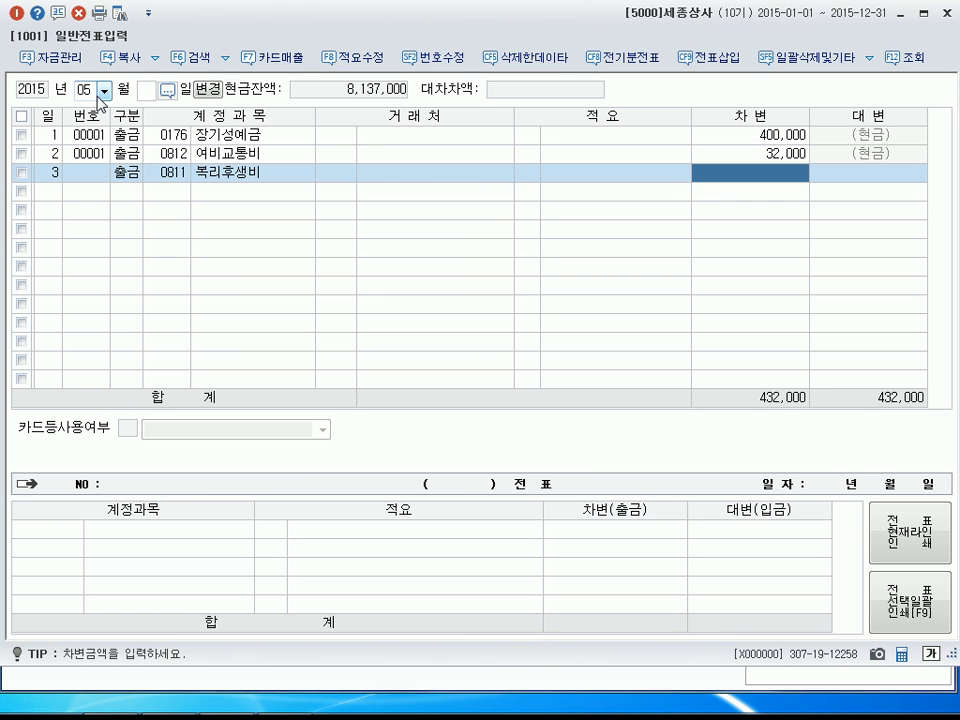
text(740000)
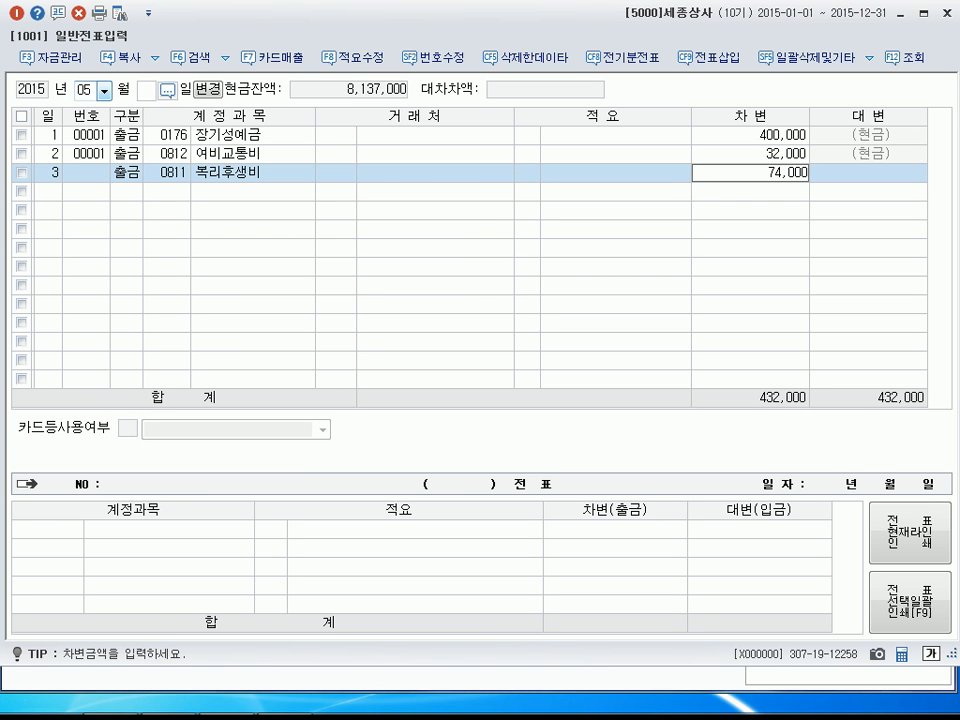
key(Return)
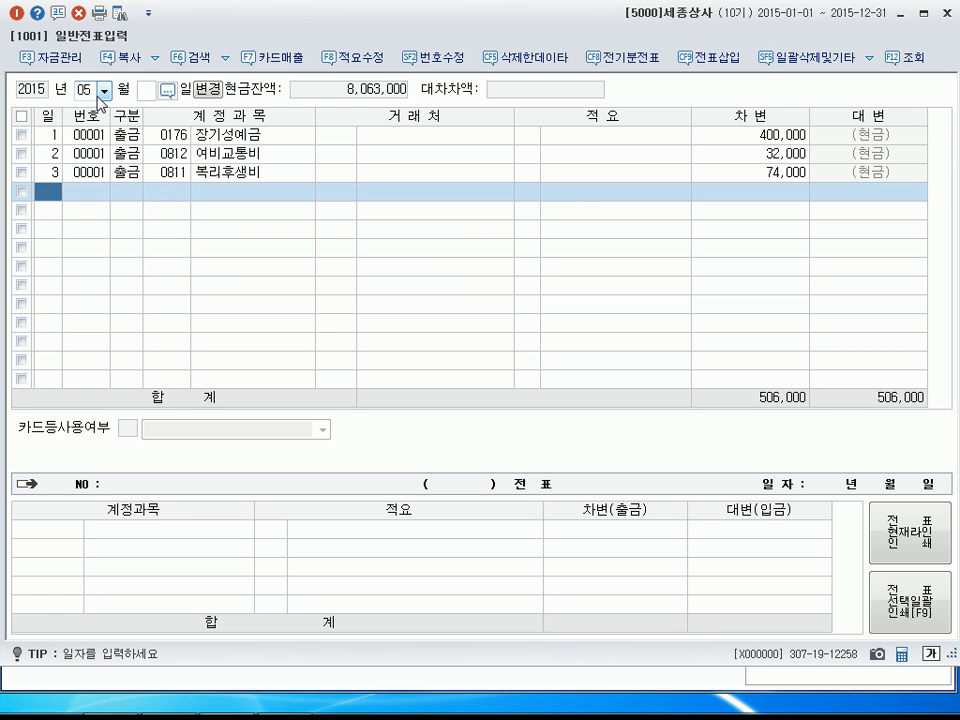
Add a day 4 출금 line for account 0826 도서인쇄비 (판매관리비) with 50,000, leaving the customer and summary blank.
text(4)
key(Return)
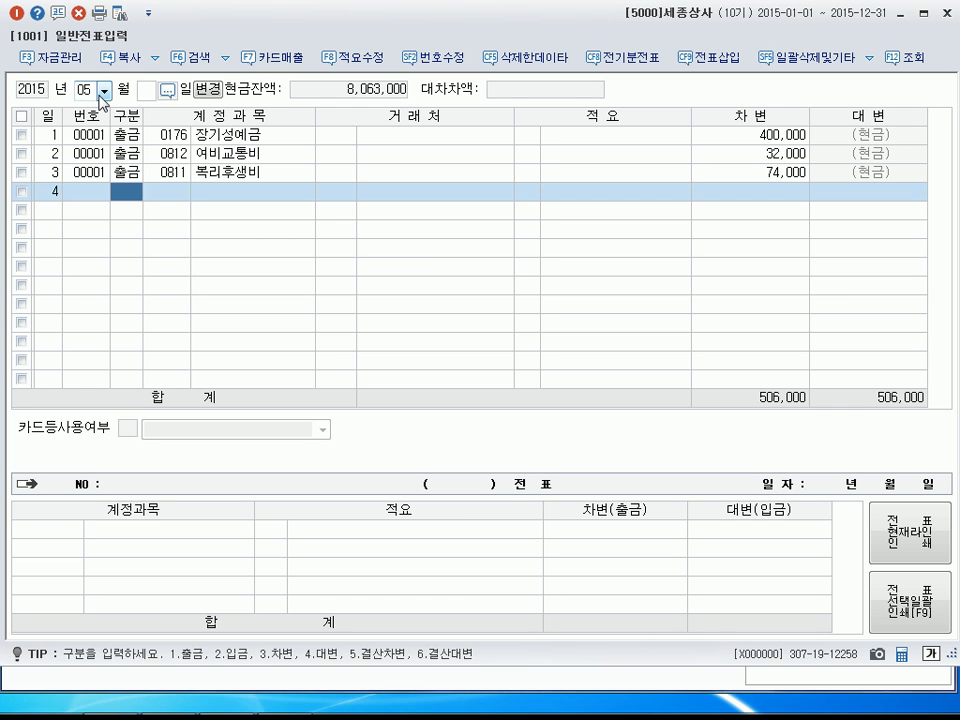
key(1)
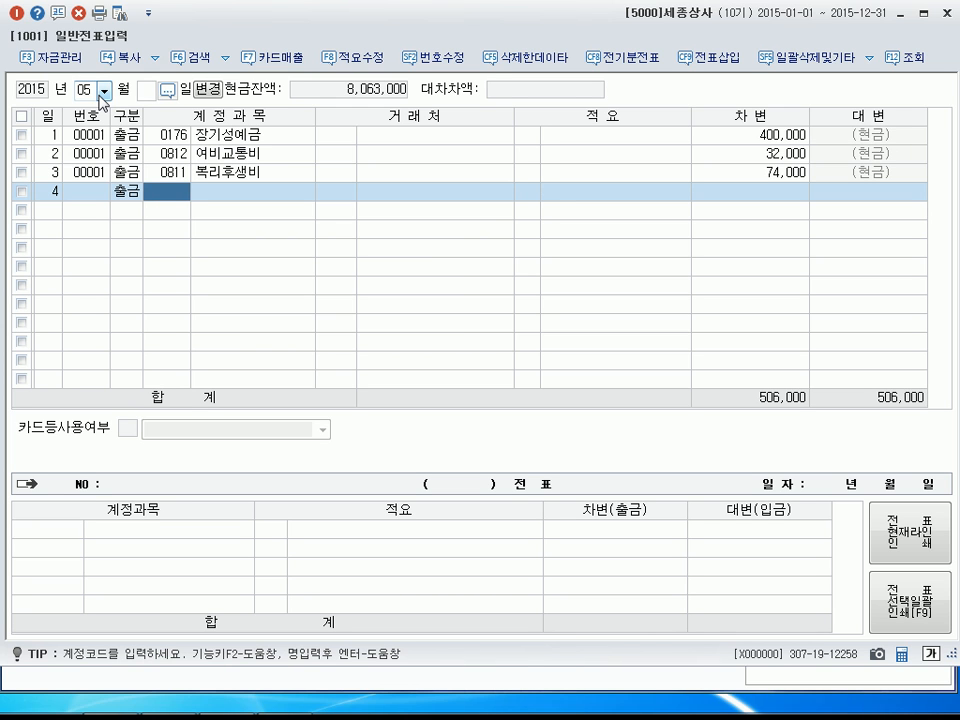
text(도서인)
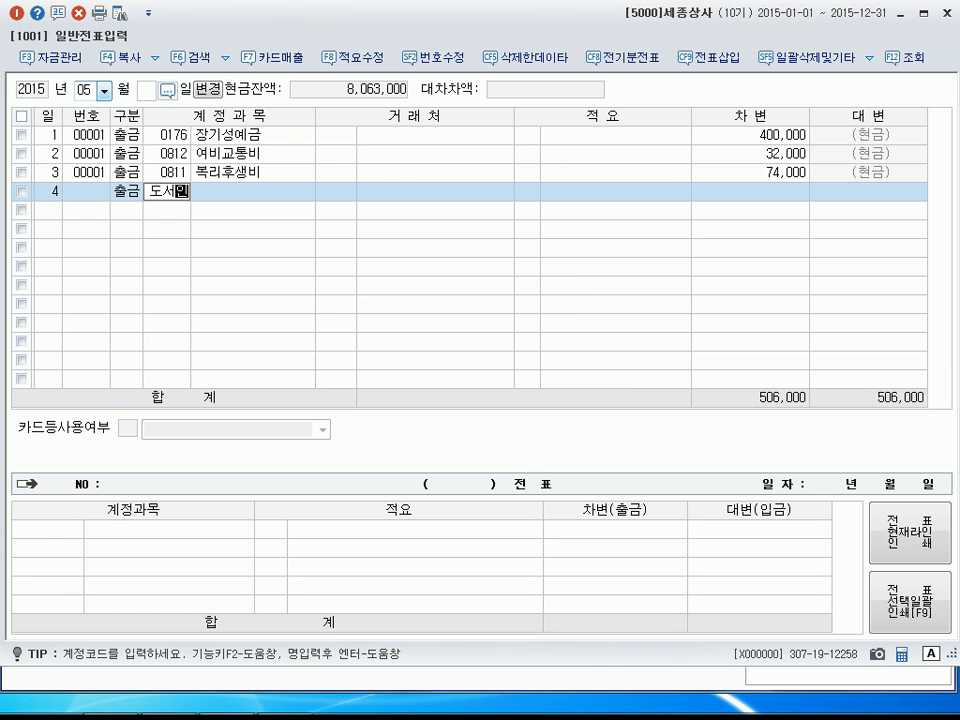
key(Return)
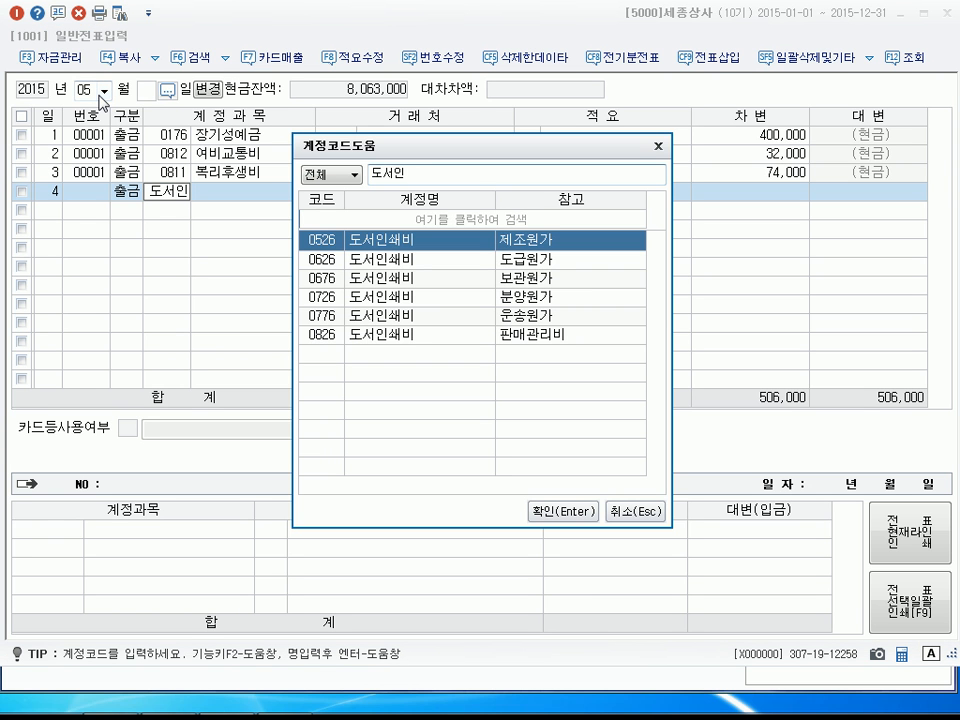
key(Down)
key(Down)
key(Down)
key(Down)
key(Down)
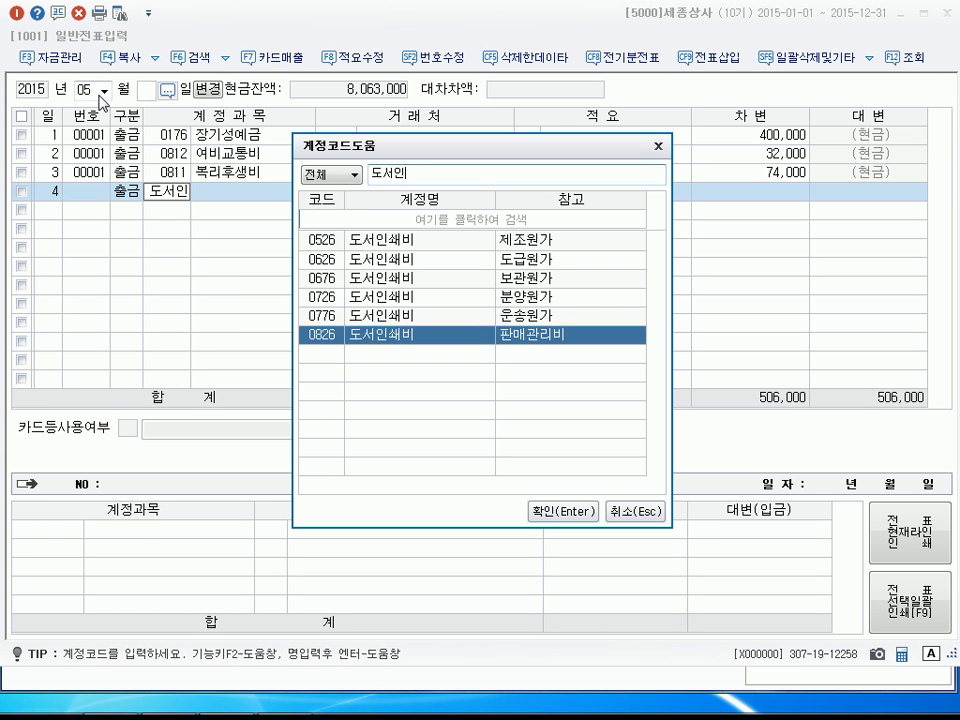
key(Return)
key(Return)
key(Return)
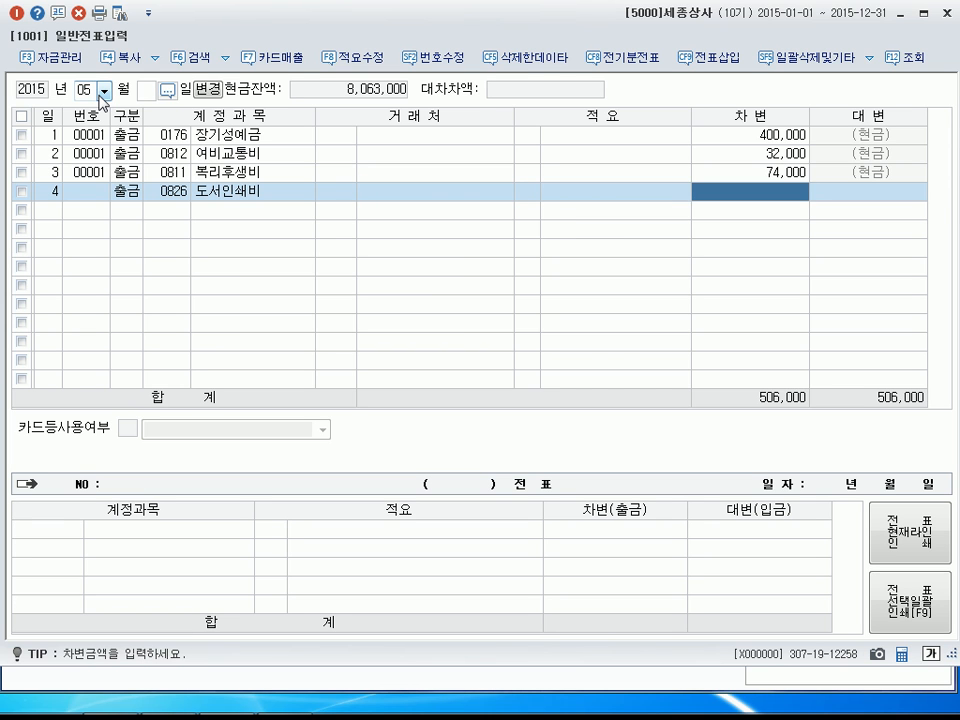
text(500000)
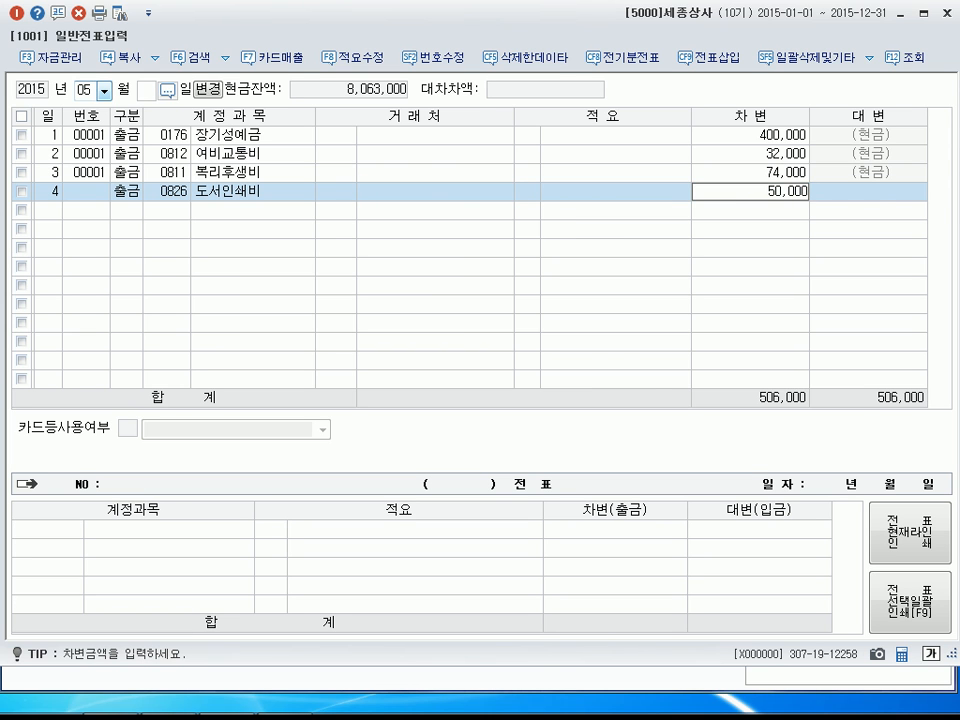
key(Return)
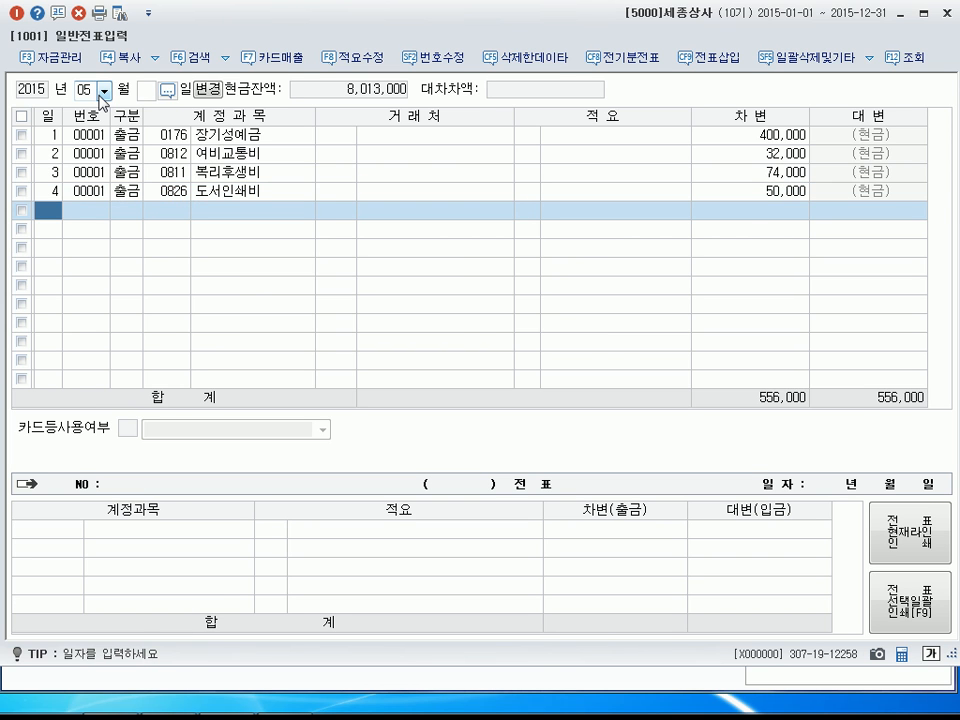
Start a day 5 차변 line for account 0212 비품 and go to its customer code.
text(5)
key(Return)
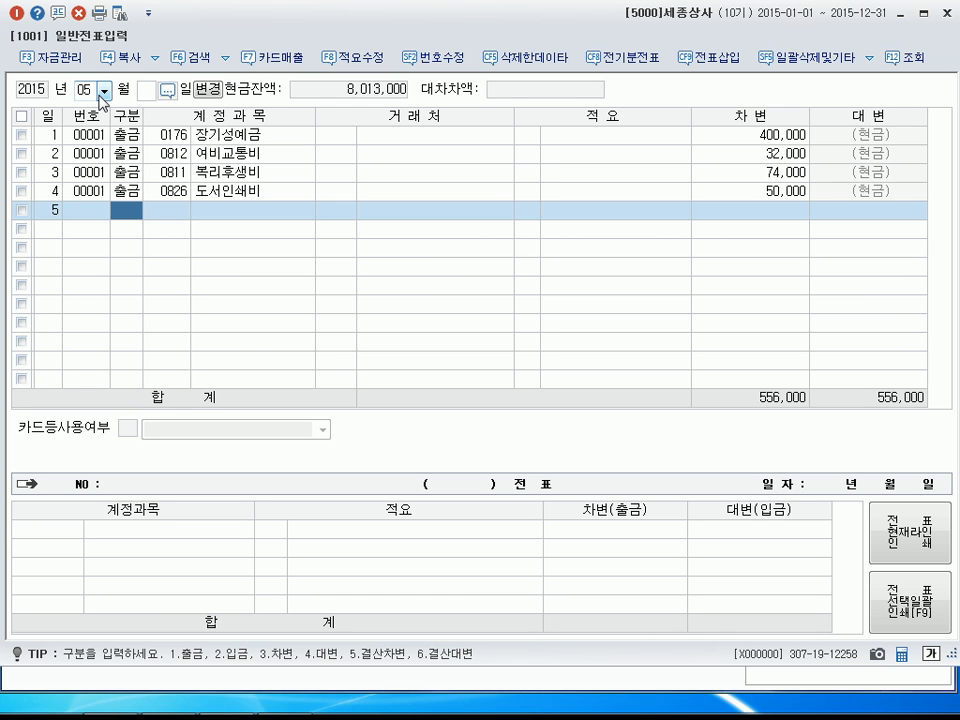
text(3)
key(Return)
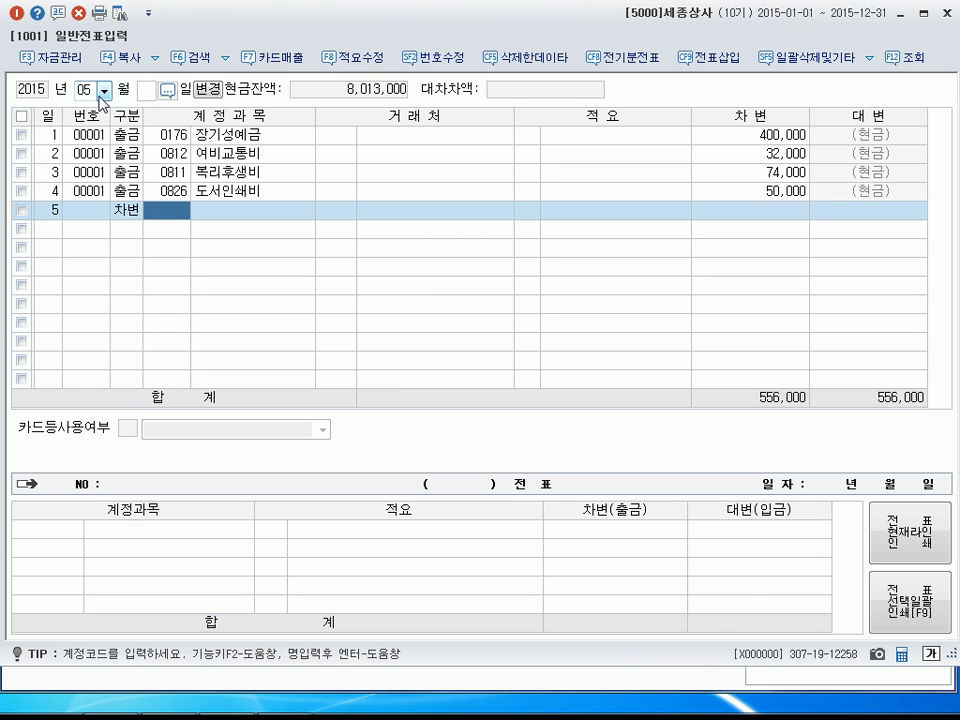
text(212)
key(Return)
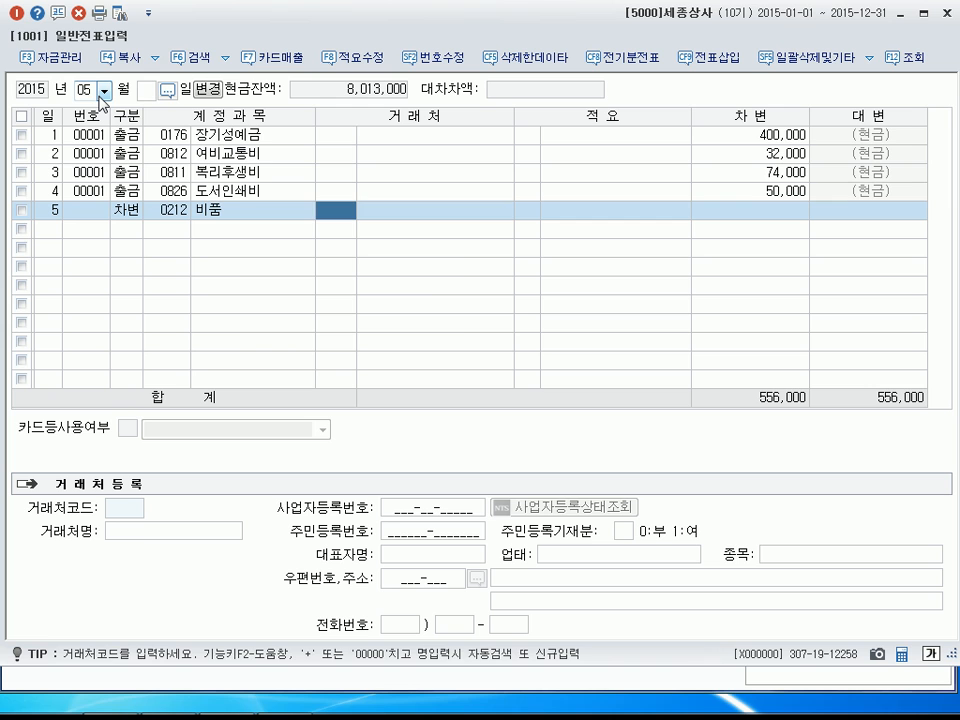
key(Return)
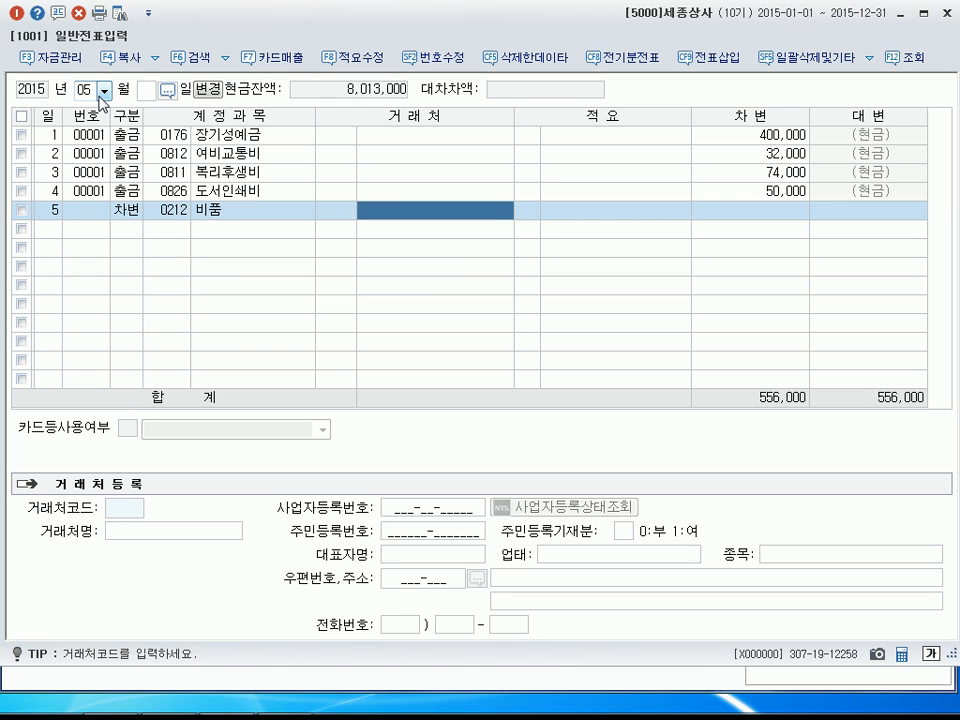
key(Left)
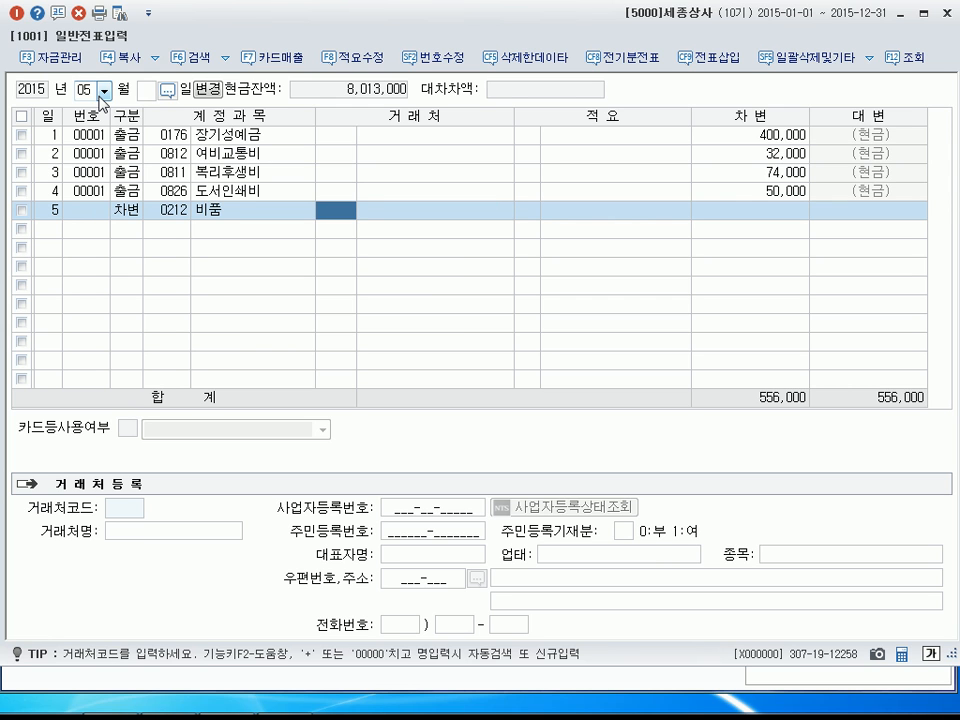
Register 가나컴퓨터 as a new customer with the proposed code on the 비품 line, leaving the summary blank.
key(plus)
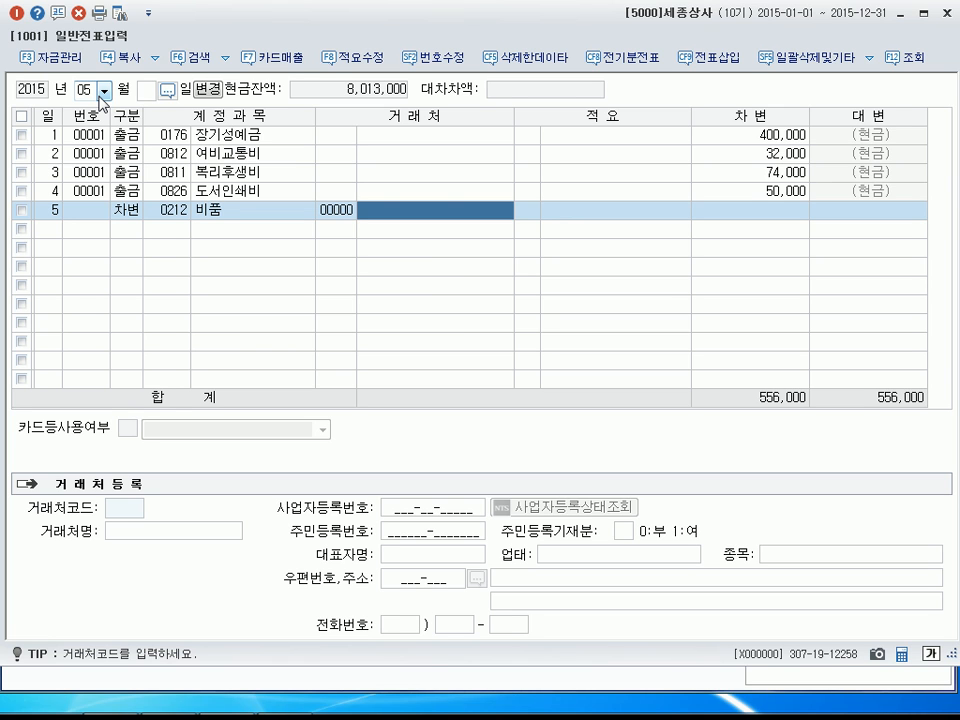
text(가나컴퓨)
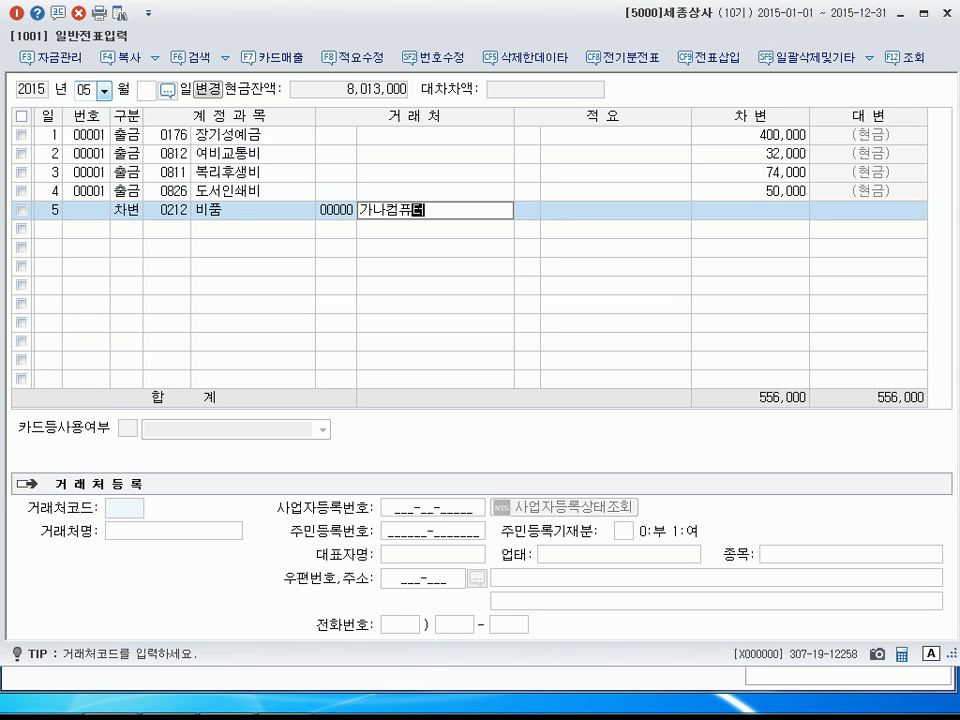
text(터)
key(Return)
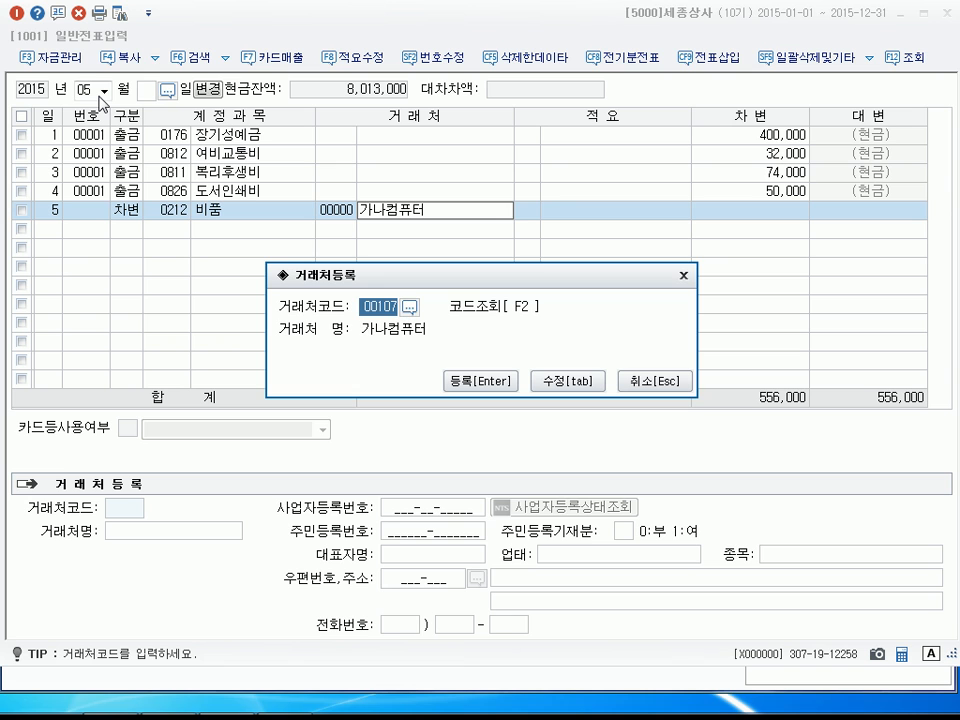
key(Return)
key(Return)
key(Return)
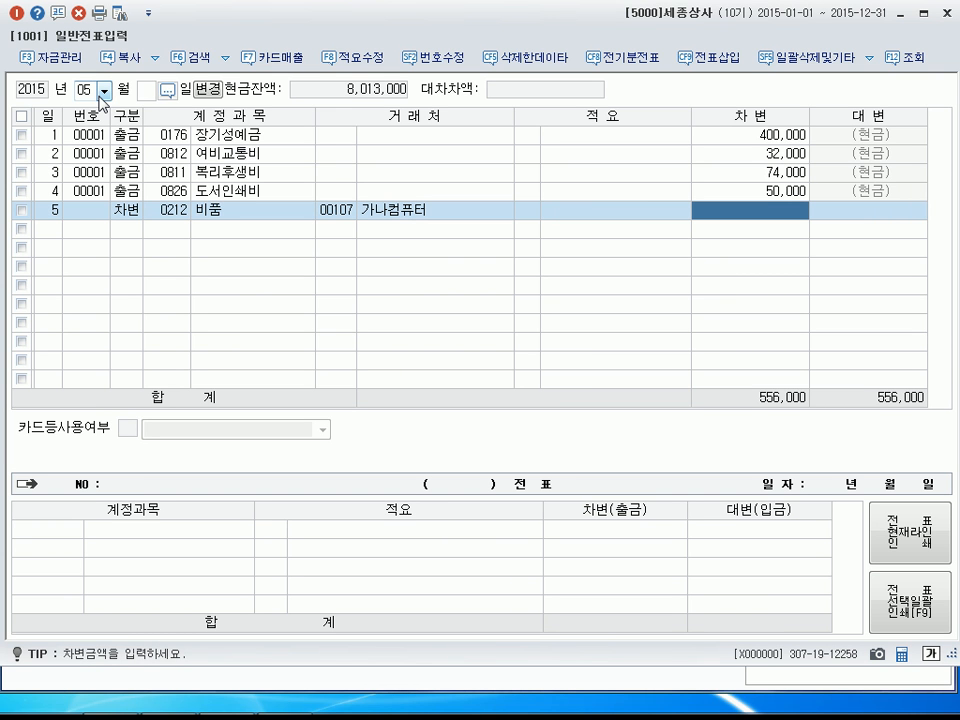
Enter a debit amount of 2,500,000 on the 비품 line and cancel the 고정자산 간편등록 dialog.
text(2500000)
key(Return)
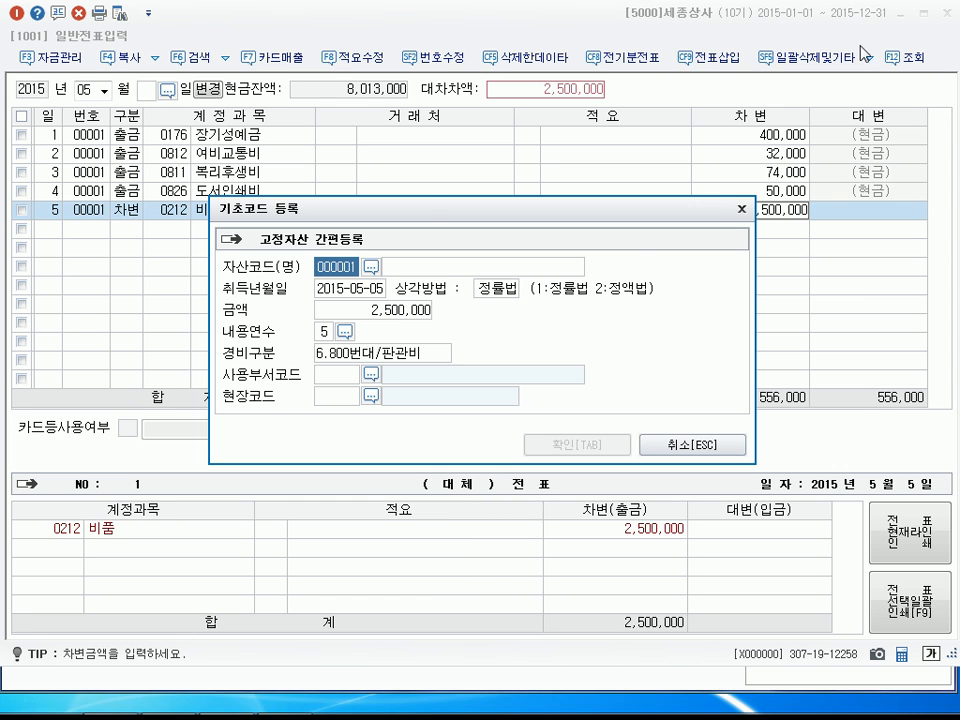
click(701, 450)
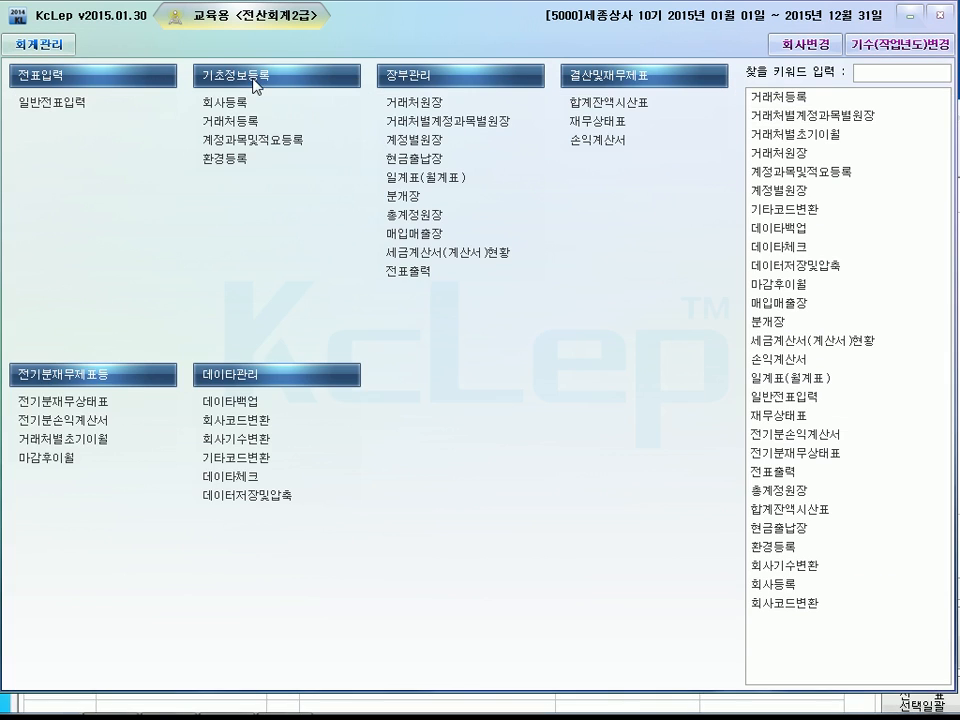
Set 고정자산 간편자동등록 사용 to 0.사용안함 in 환경등록 and return to the general voucher entry.
click(243, 162)
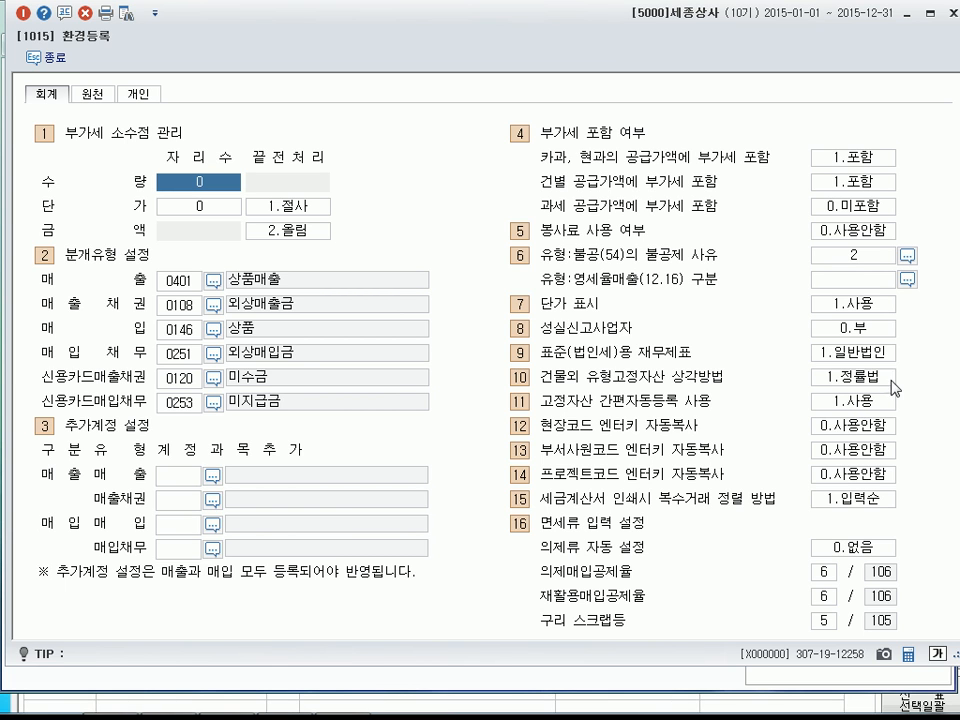
click(860, 403)
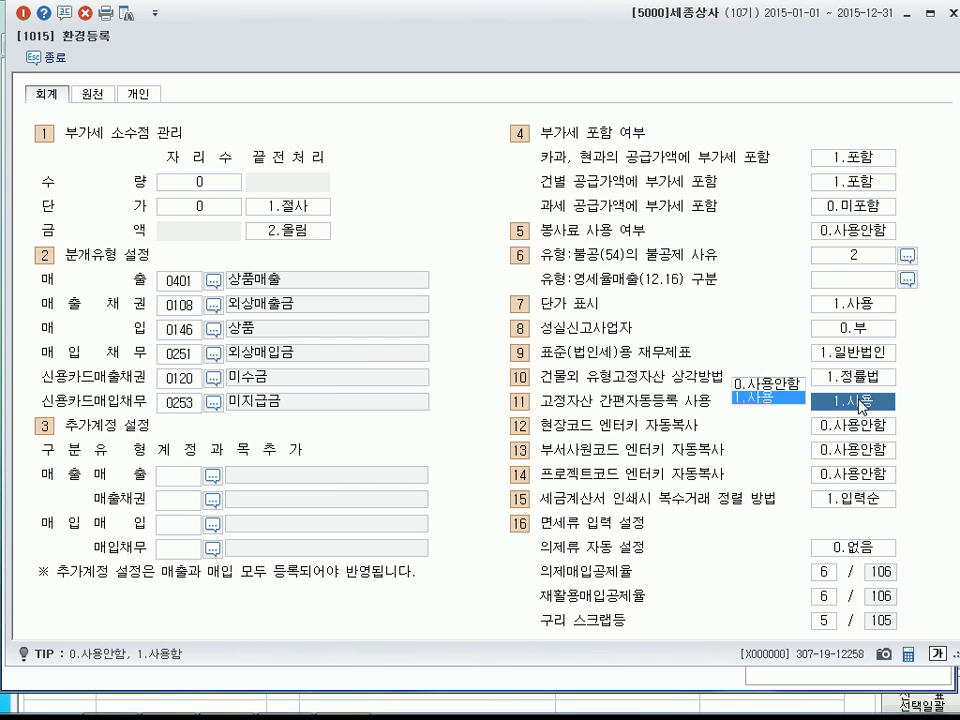
click(781, 386)
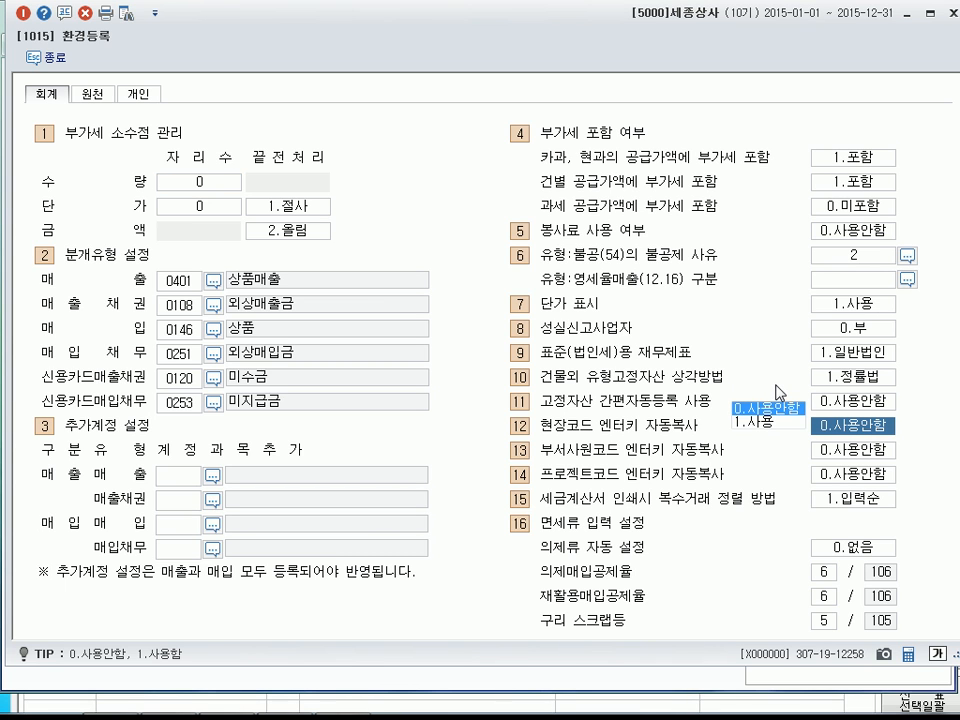
click(28, 18)
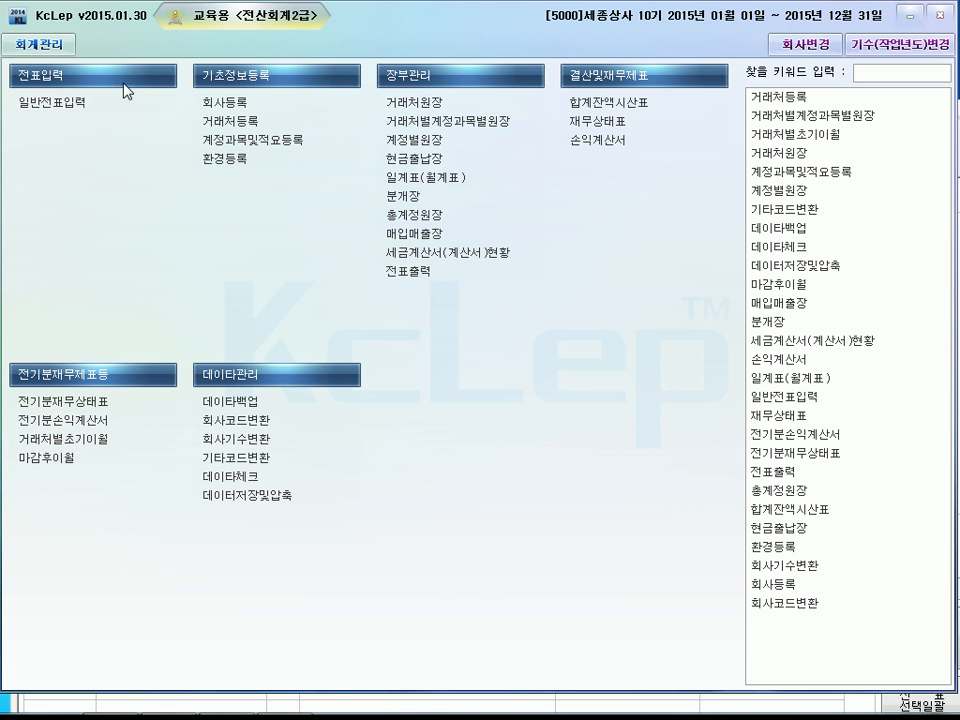
click(958, 300)
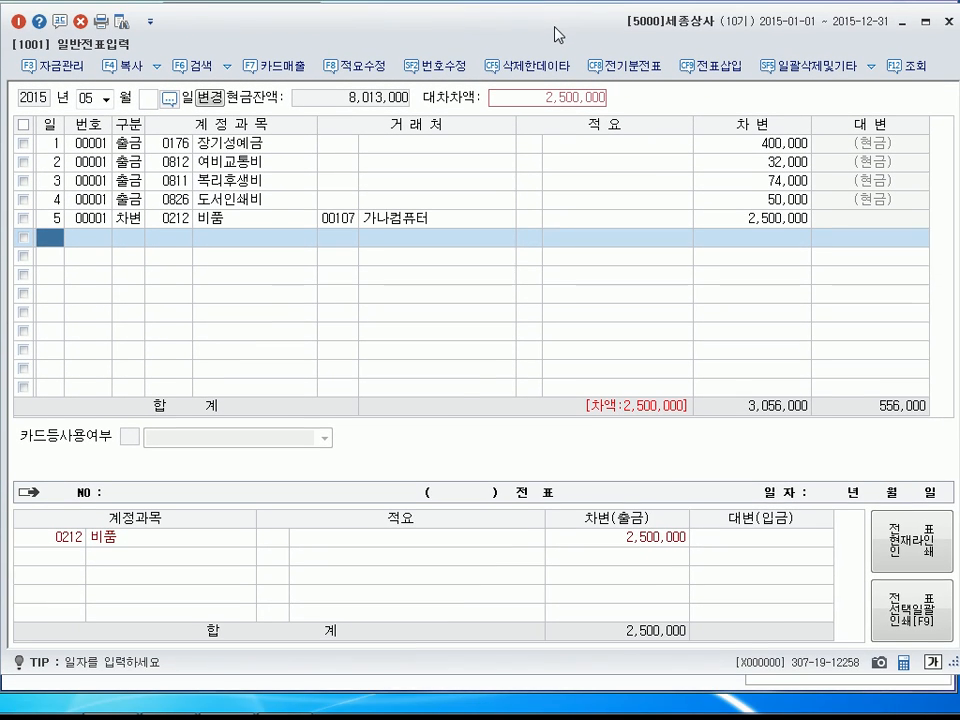
Reconfirm the day 5 비품 line's debit amount and cancel the 고정자산 간편등록 dialog.
click(584, 221)
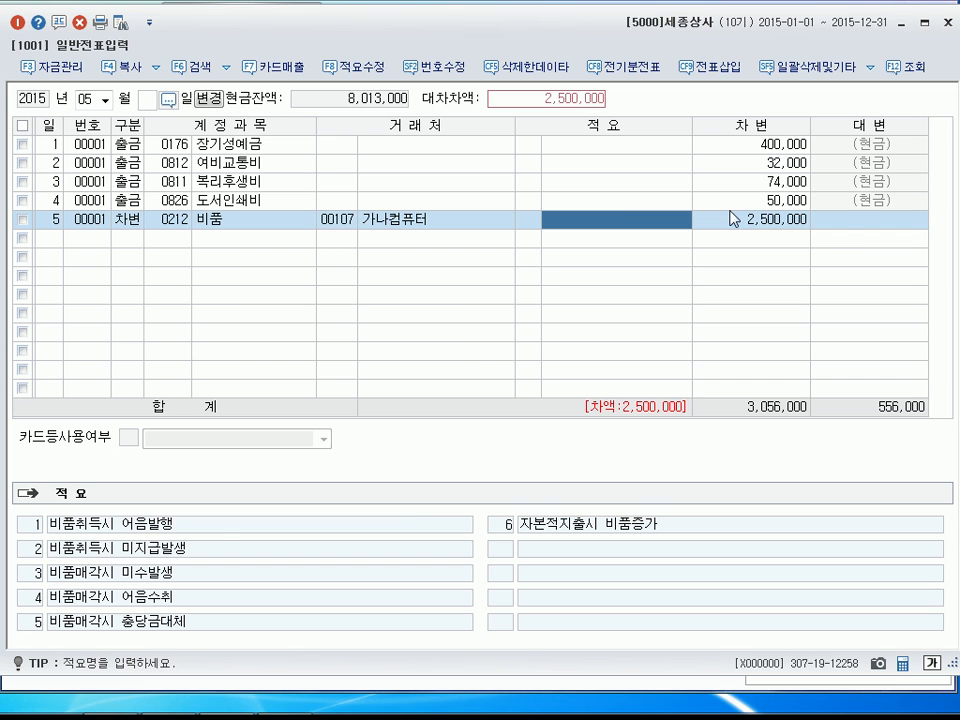
key(Return)
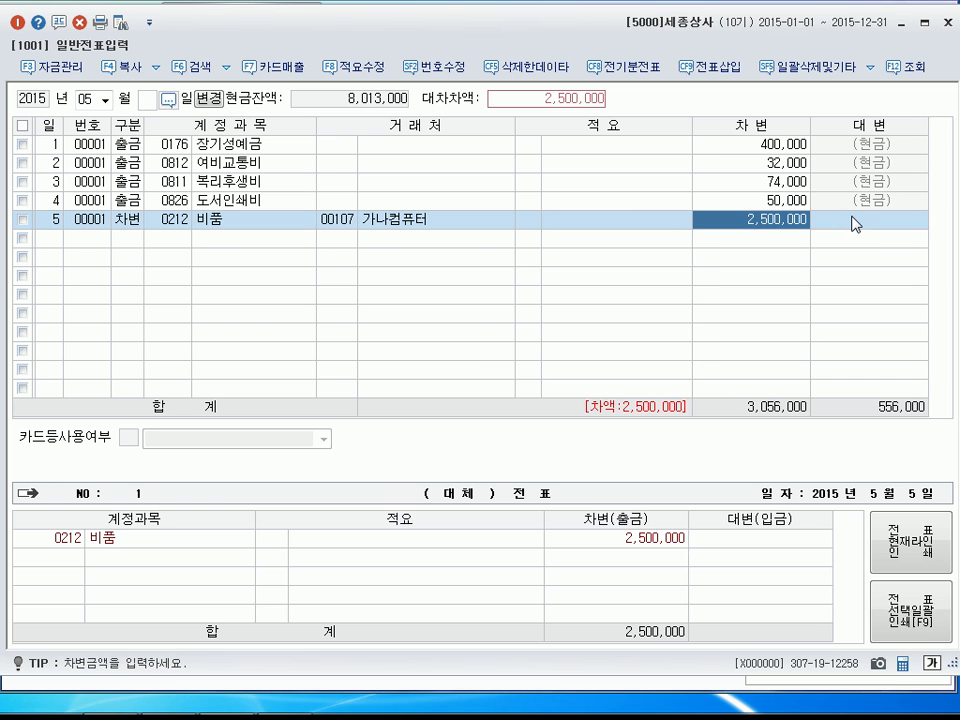
key(Return)
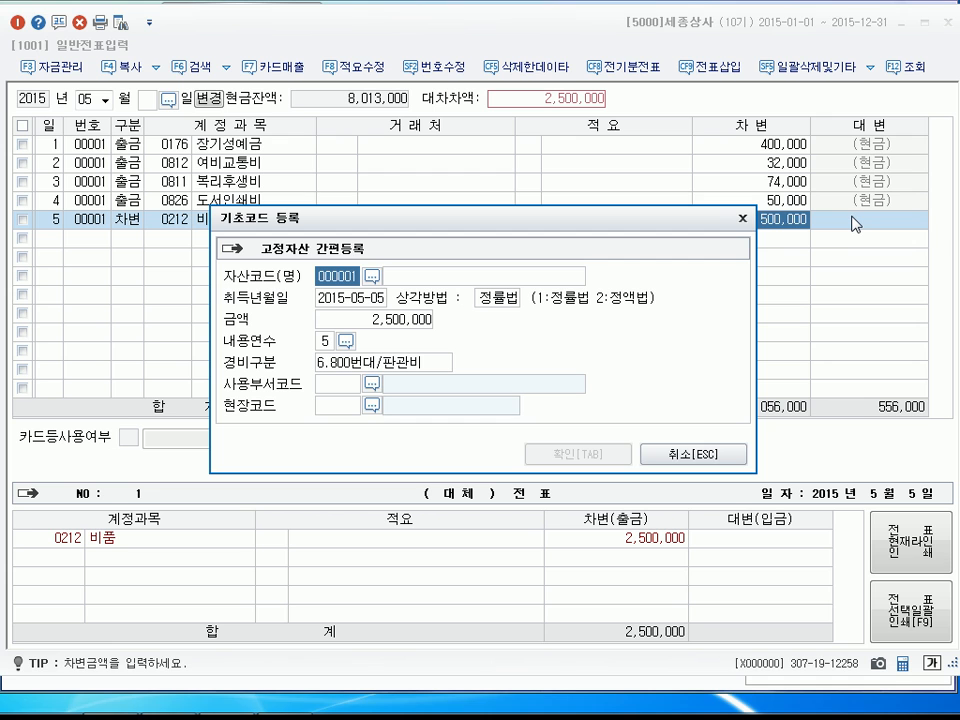
click(702, 459)
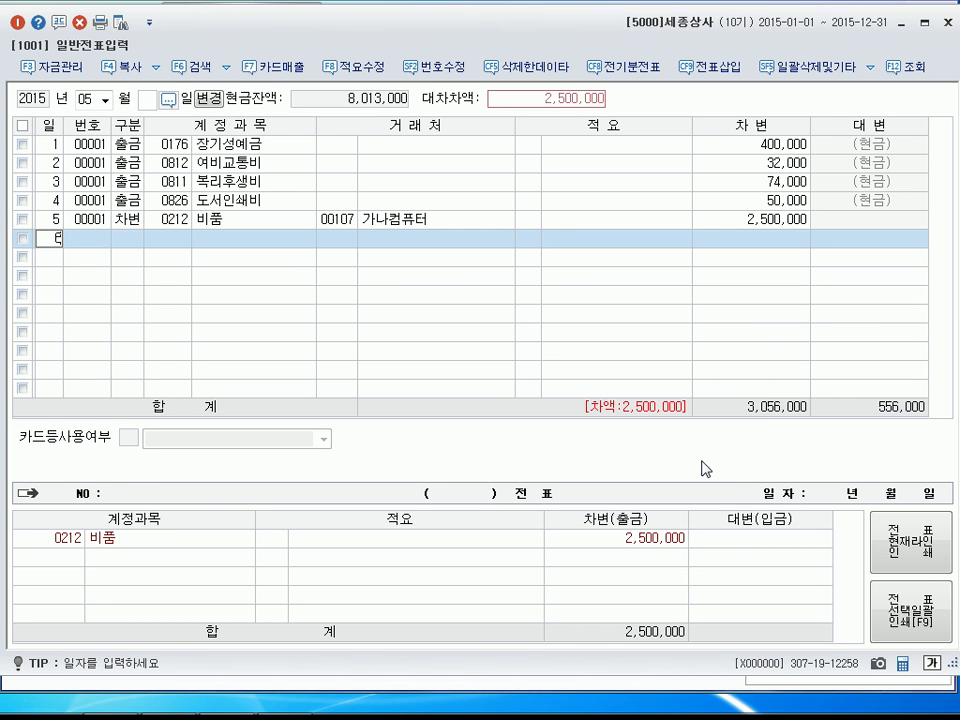
Add a day 5 대변 line for account 0253 미지급금 with customer 00107 가나컴퓨터 and 2,500,000, leaving the summary blank.
text(5)
key(Return)
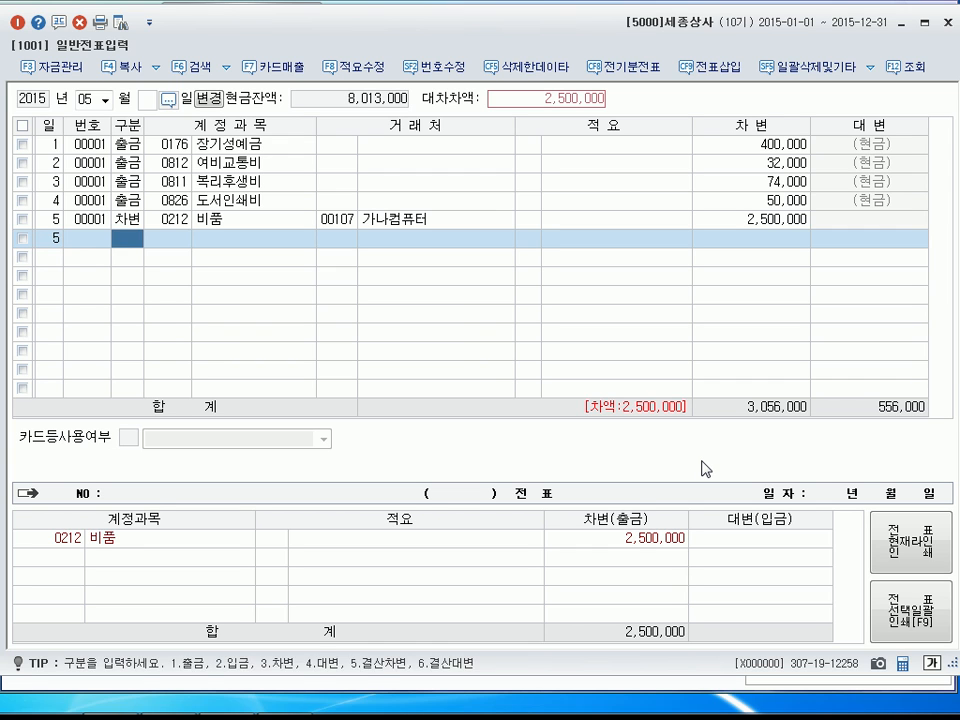
text(4)
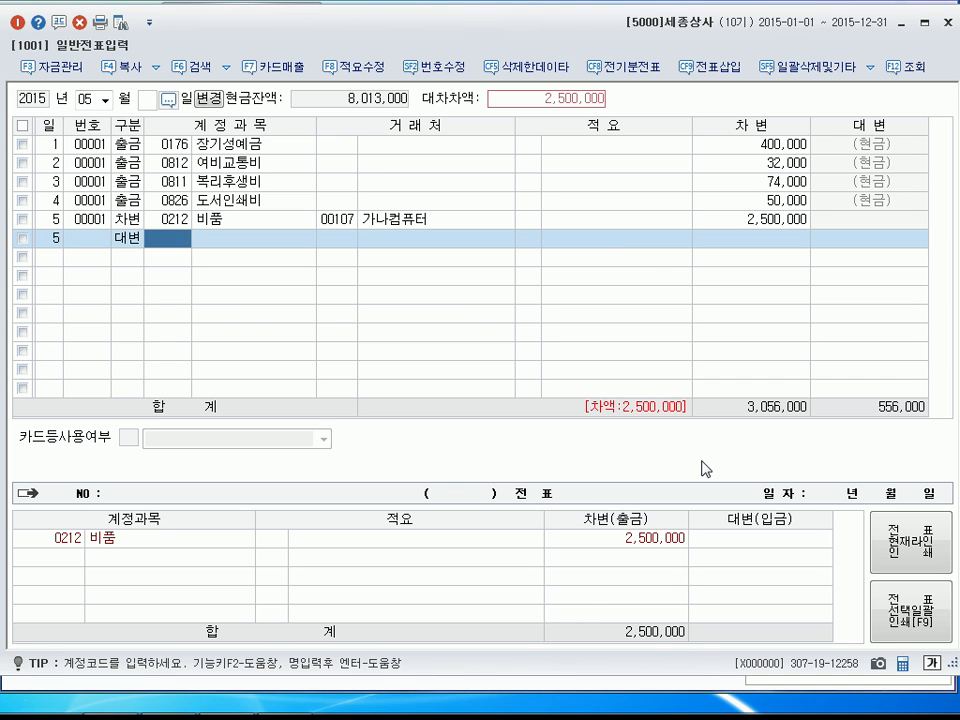
text(253)
key(Return)
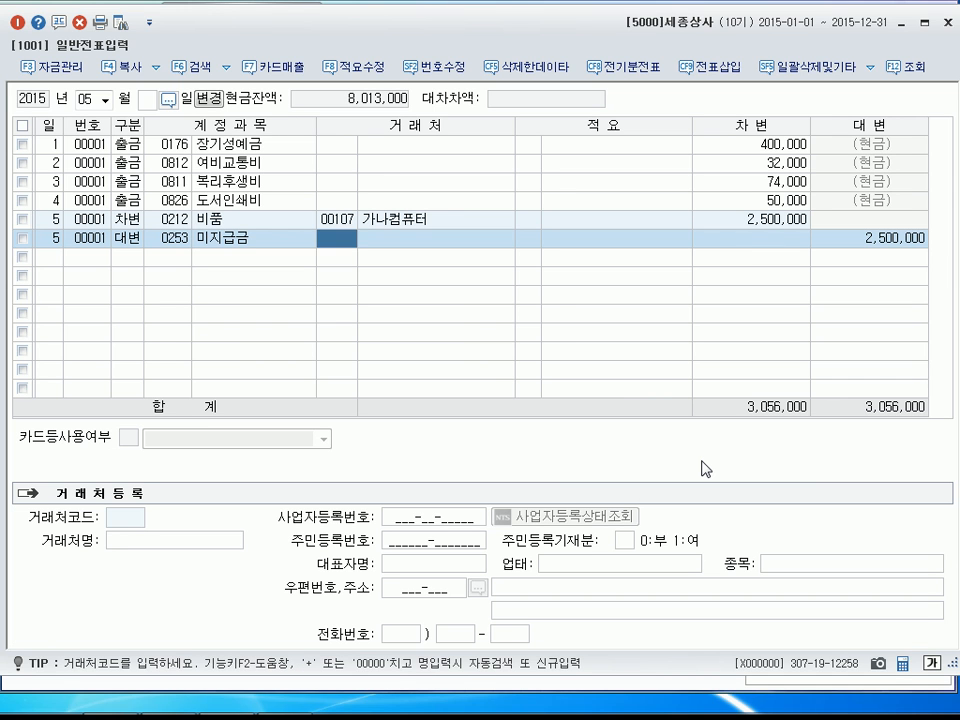
text(107)
key(Return)
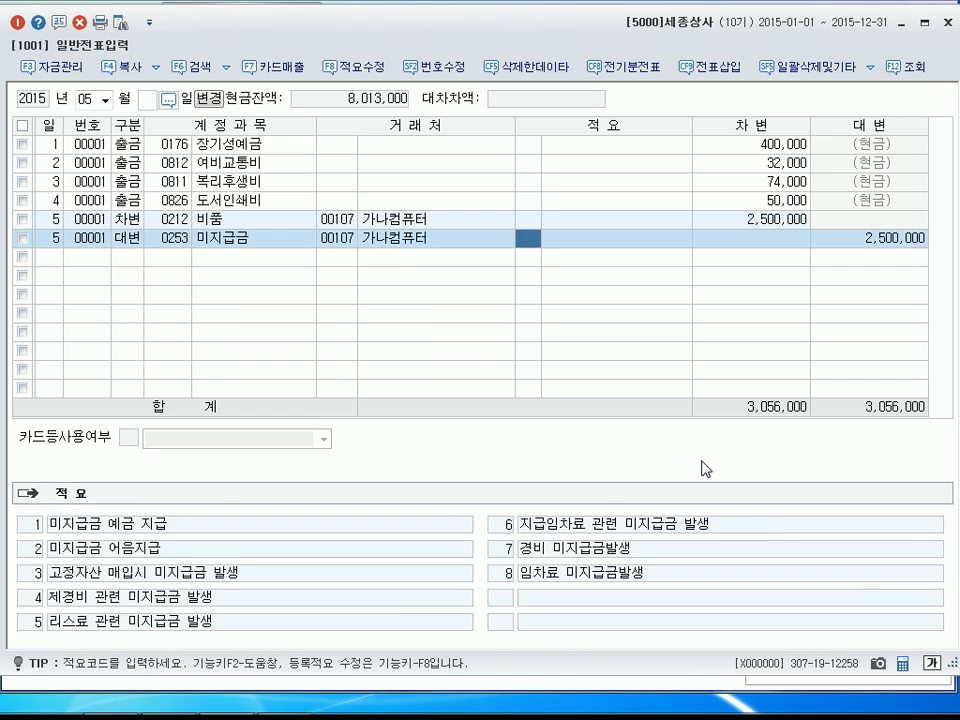
key(Return)
key(Return)
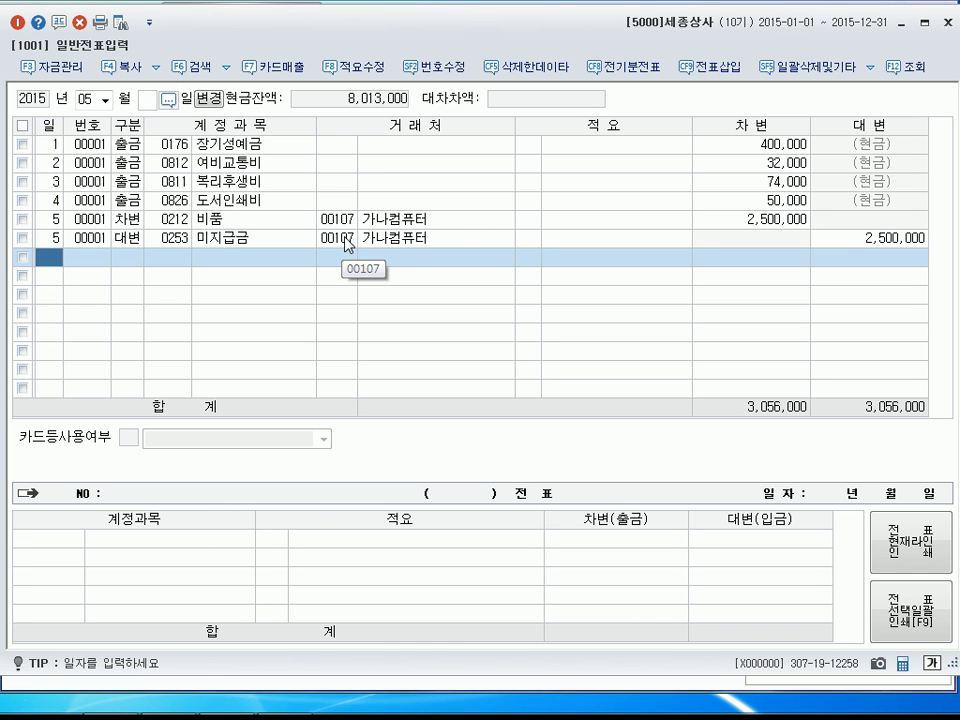
Enter a day 6 차변 line for account 0146 상품 with customer 00102 뉴젠문구 and 10,000,000, leaving the summary blank.
text(6)
key(Return)
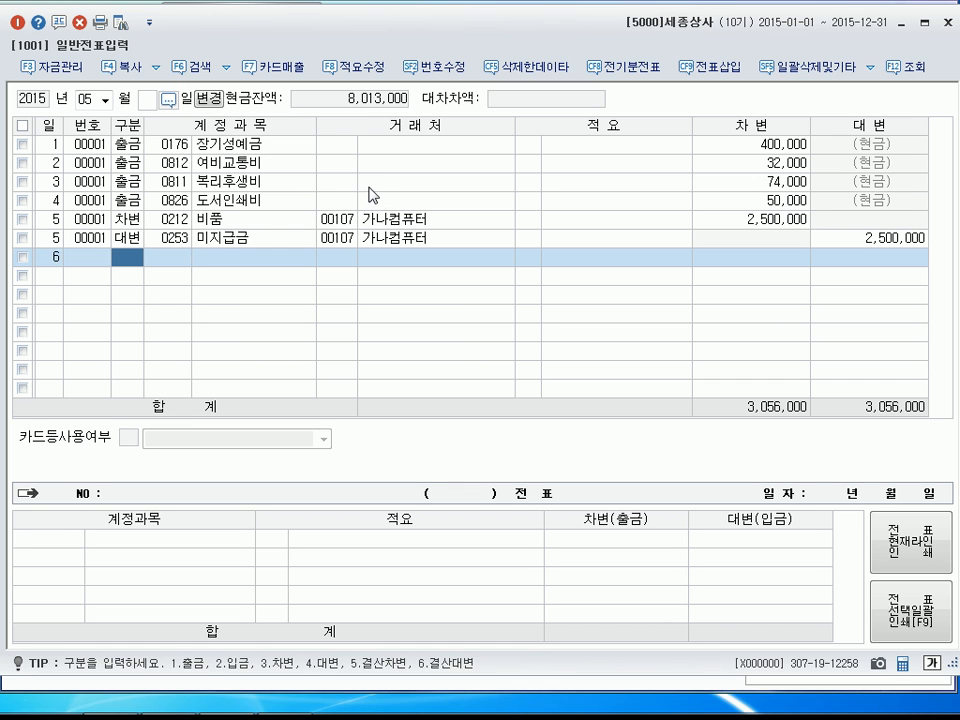
text(3)
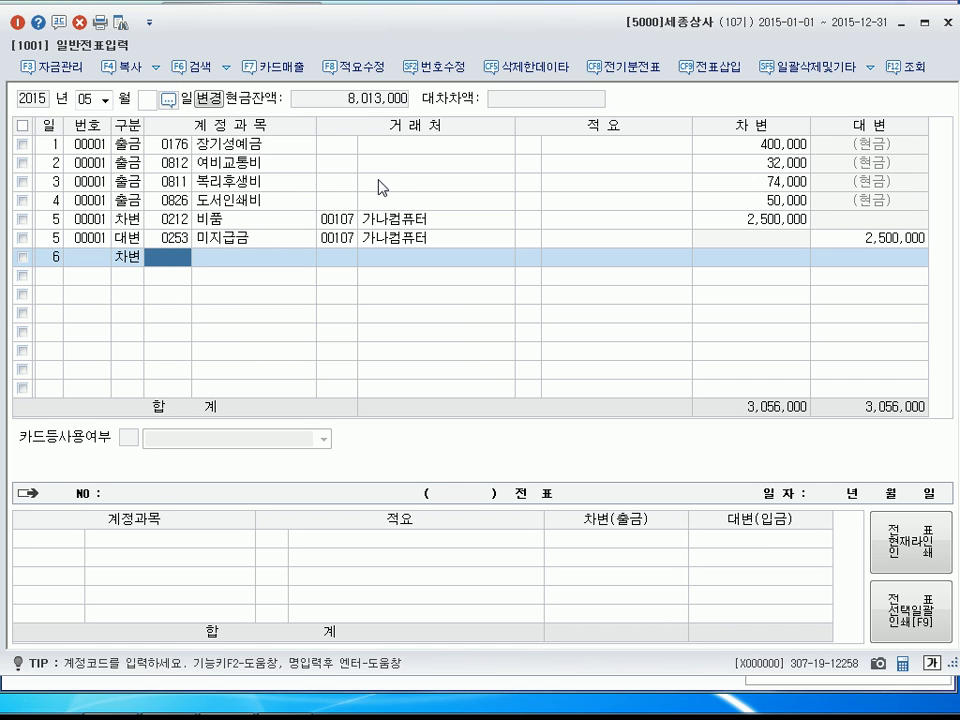
text(상품)
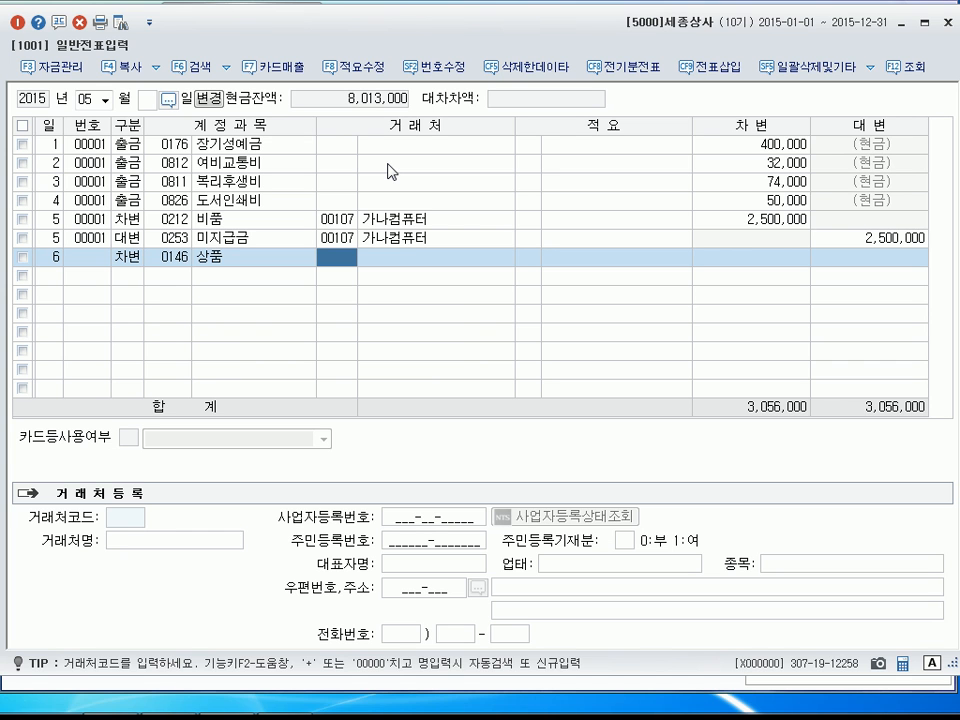
text(뉴젠)
key(Return)
key(Return)
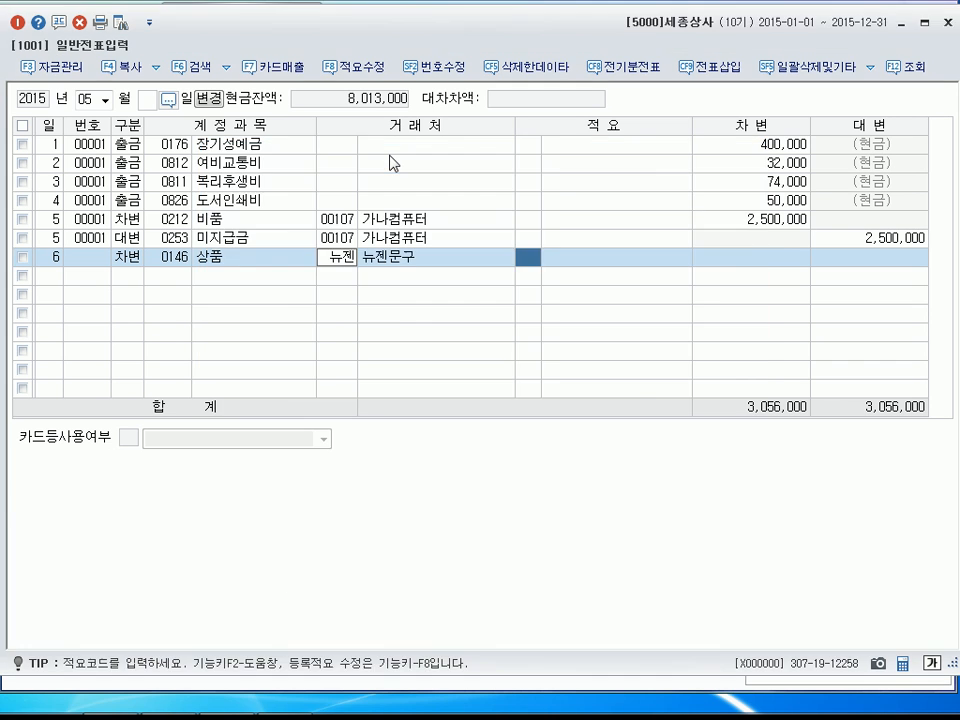
key(Return)
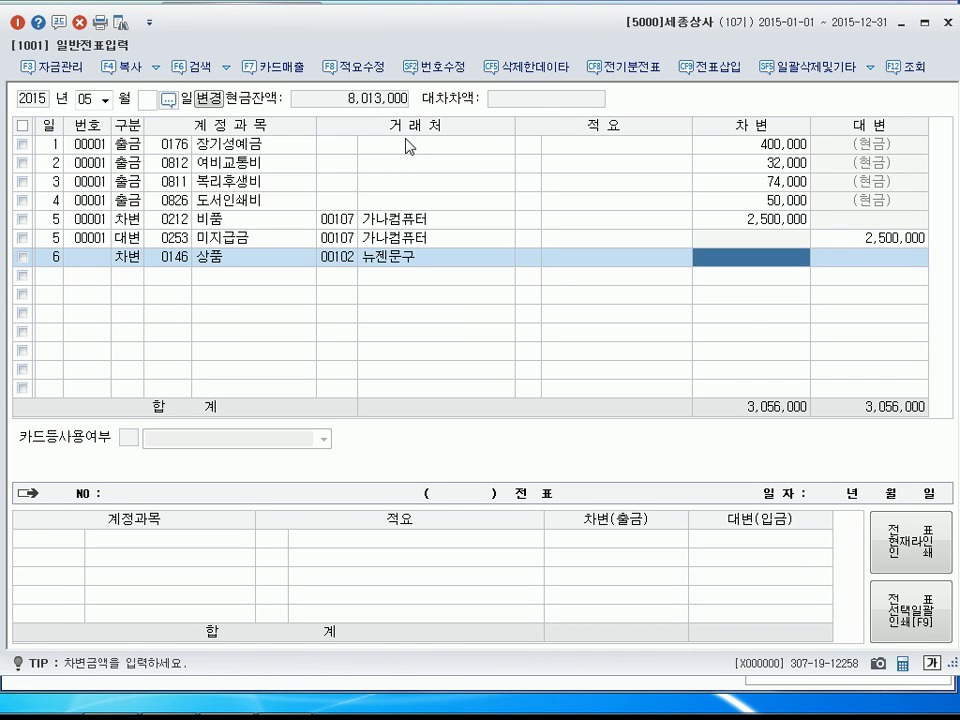
text(10000000)
key(Return)
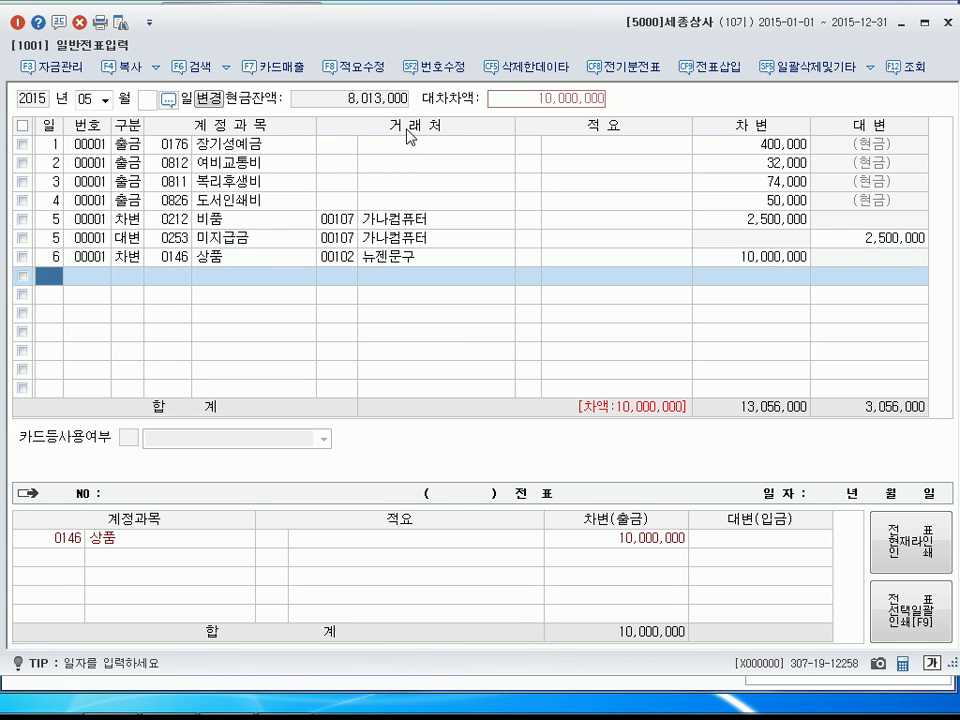
Add a day 6 대변 line for account 0252 지급어음 with customer 00102 뉴젠문구 and an amount of 3,000,000.
key(Return)
text(4)
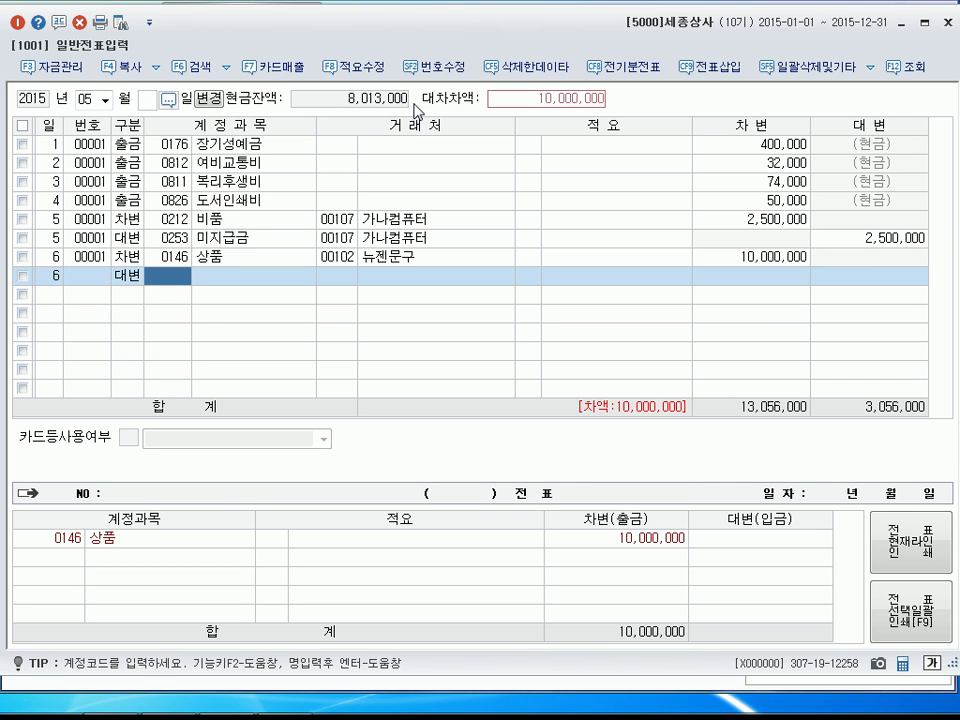
text(지급에)
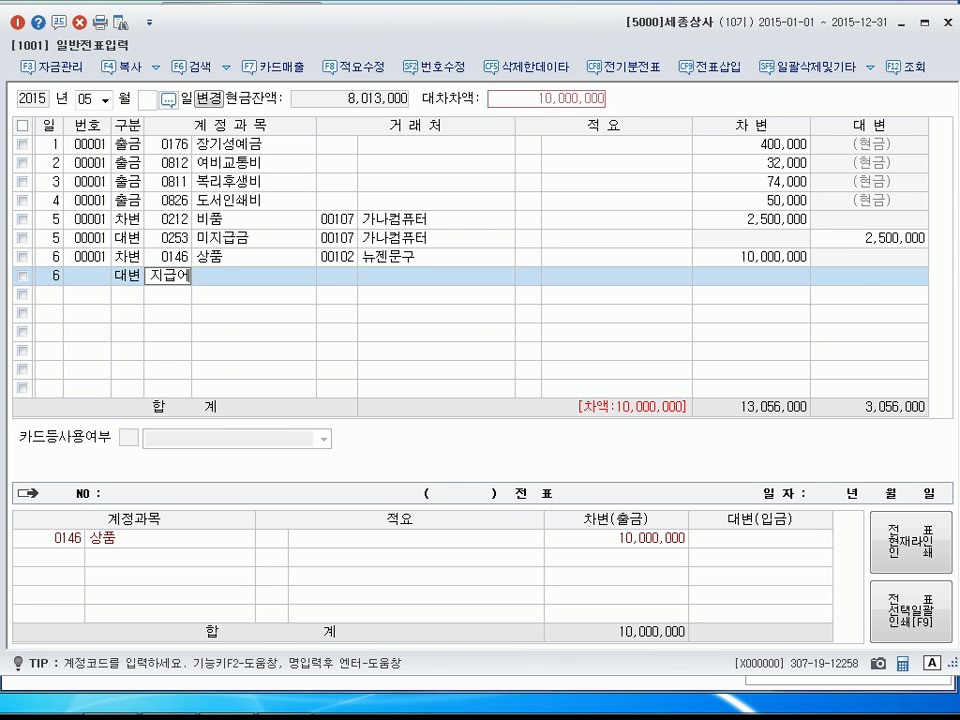
key(Return)
key(Return)
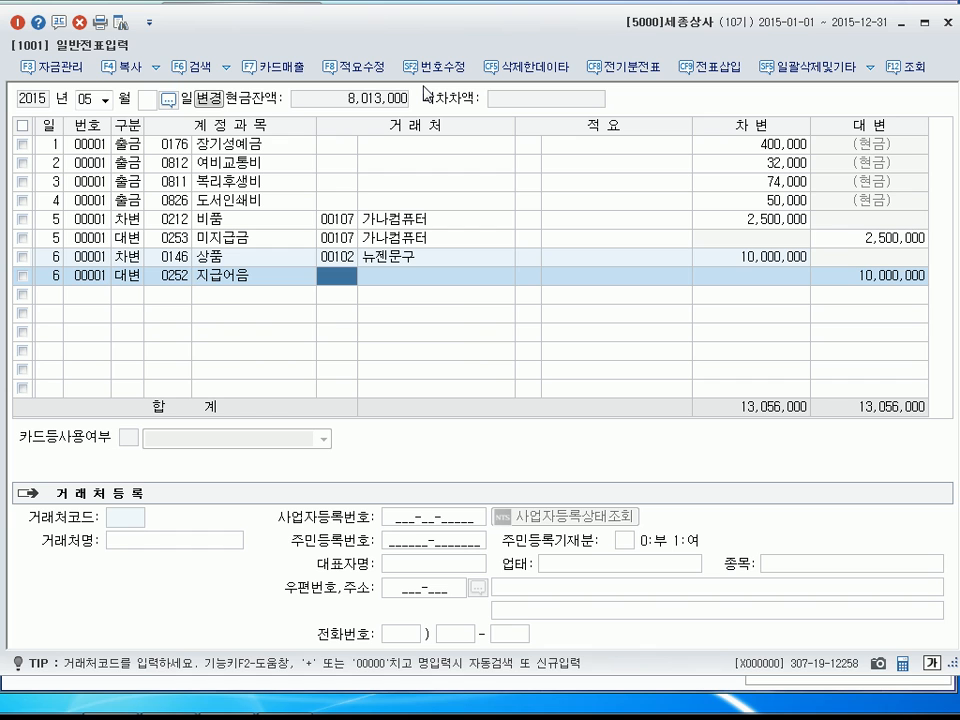
text(102)
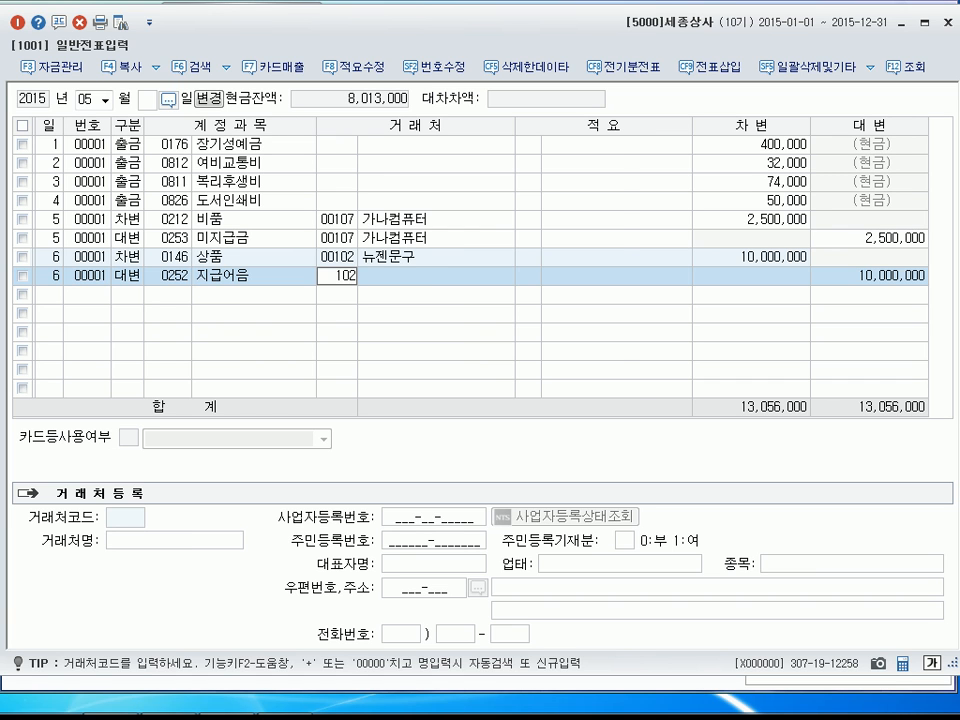
key(Return)
key(Return)
text(3000000)
key(Return)
Add a day 6 대변 line for account 0251 외상매입금 with customer 00102 뉴젠문구 and an amount of 7,000,000.
text(6)
key(Return)
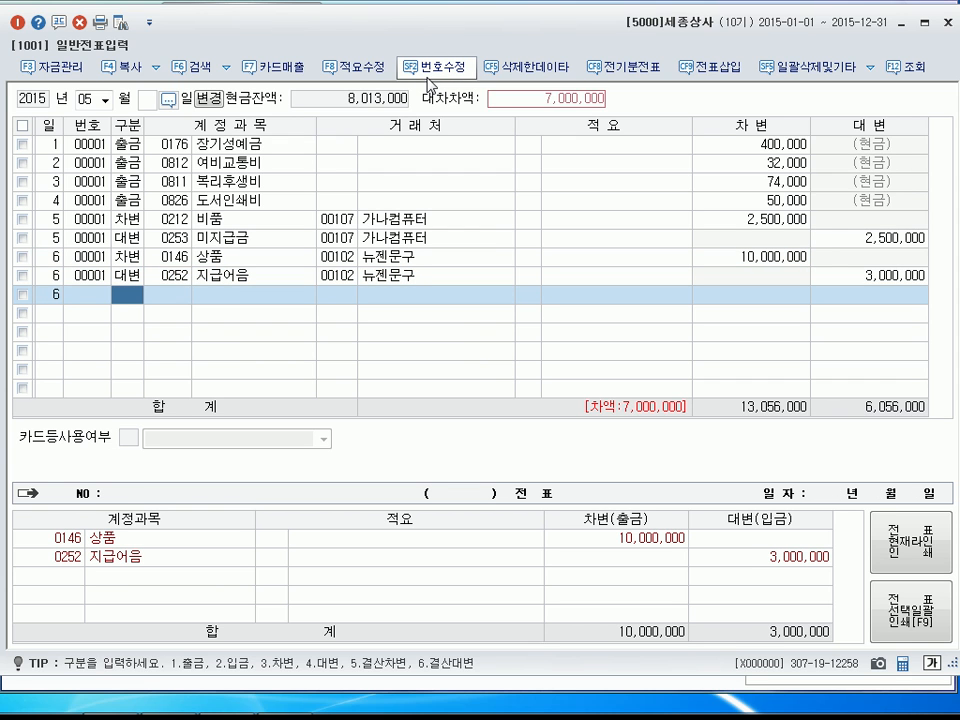
text(4)
key(Return)
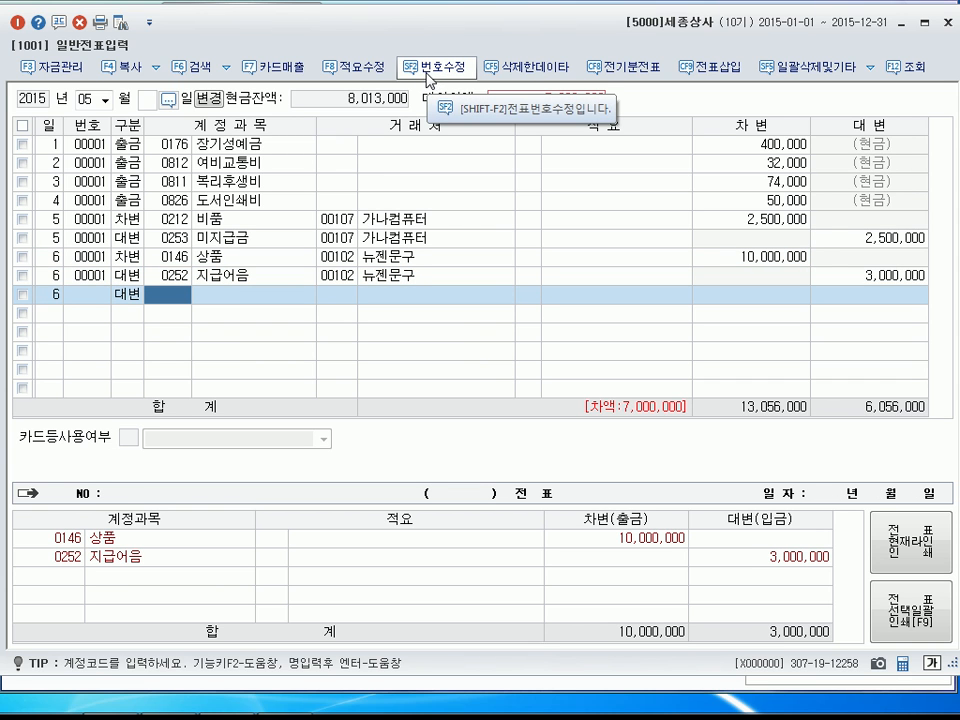
text(251)
key(Return)
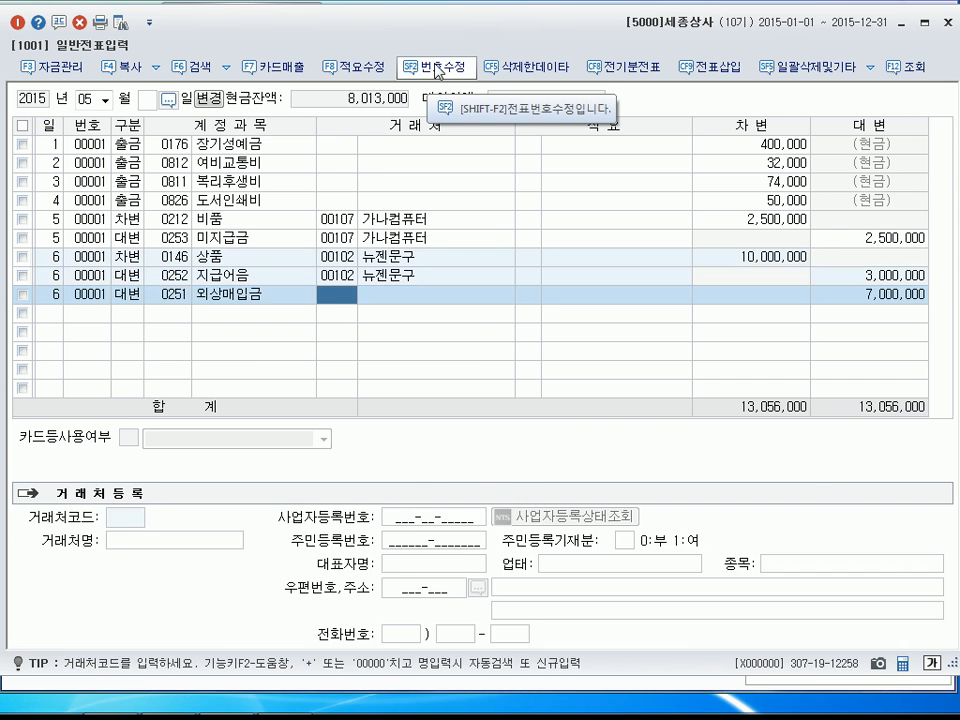
text(102)
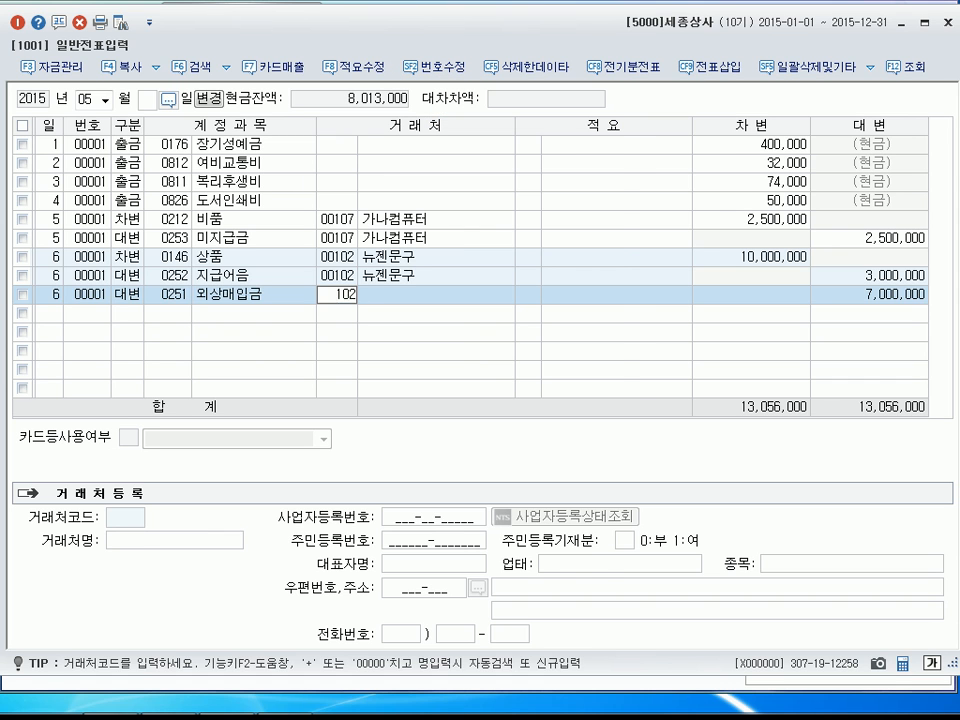
key(Return)
key(Return)
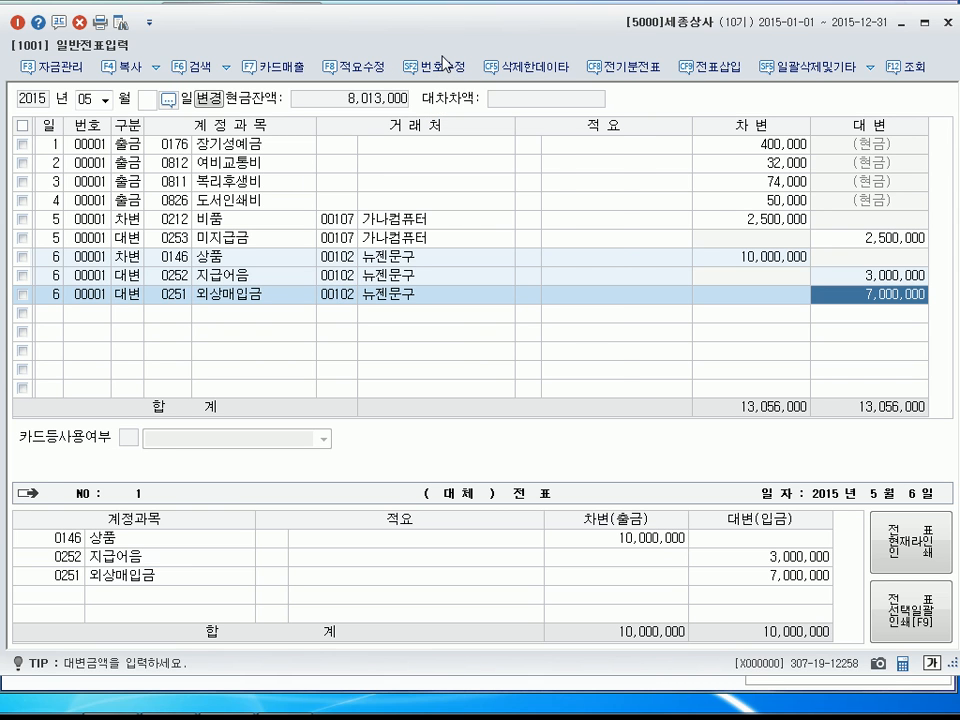
key(Return)
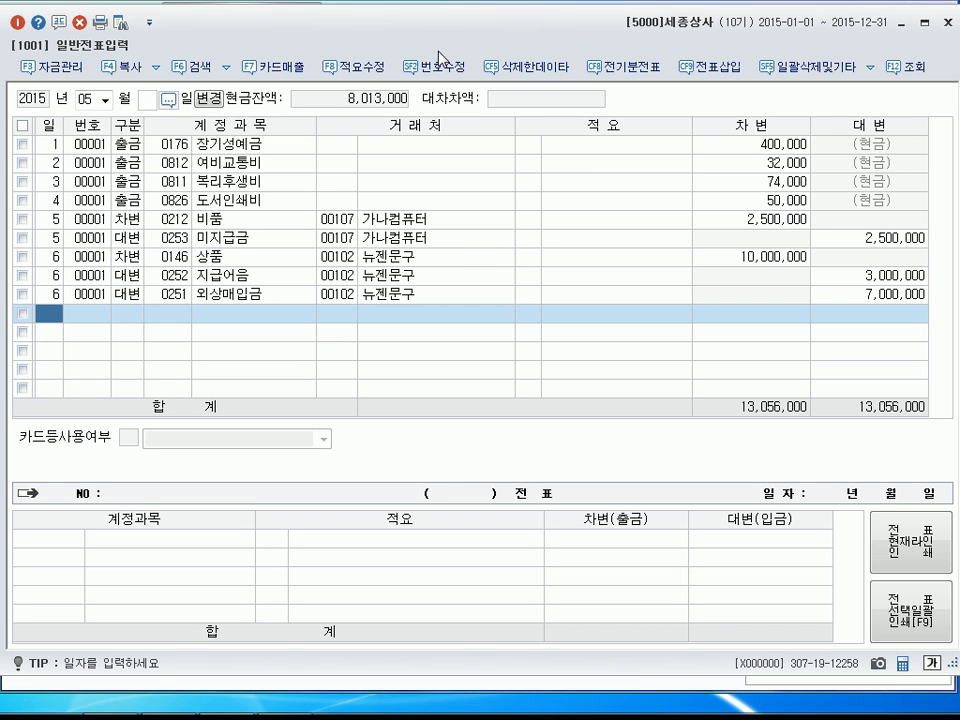
Enter a day 7 차변 line for account 0110 받을어음 with customer 00103 건영문구 and 7,850,000, leaving the summary blank.
text(7)
key(Return)
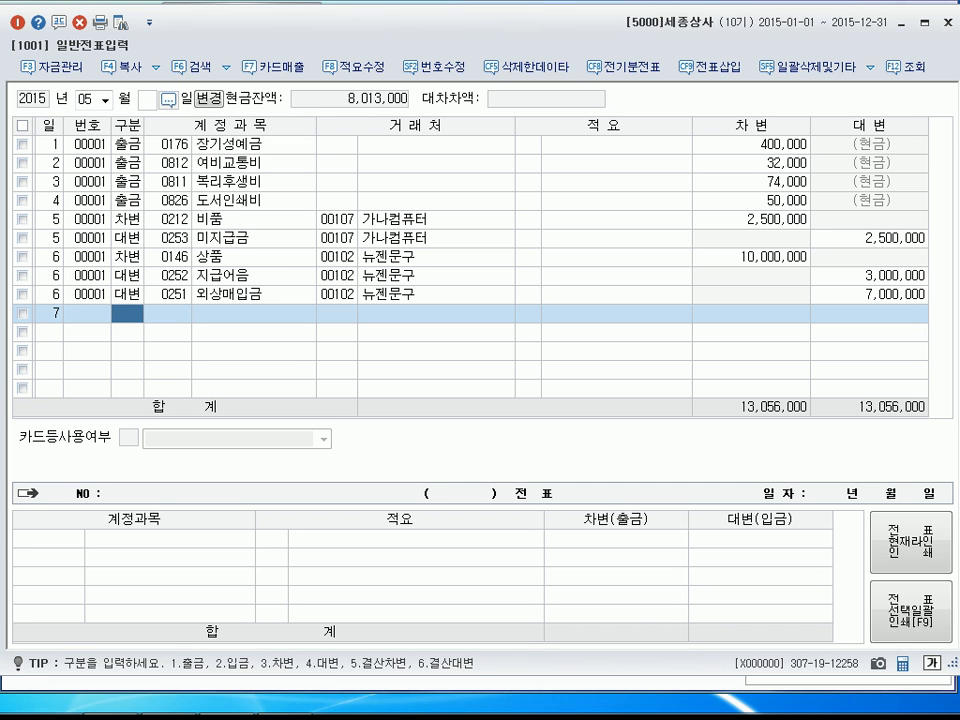
text(3)
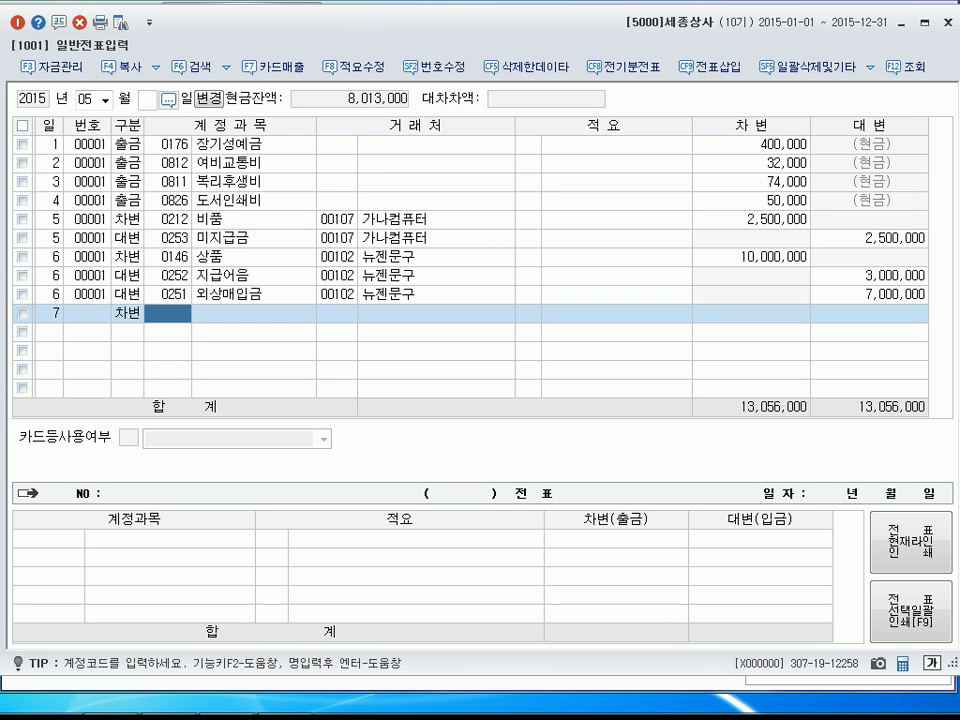
text(0110)
key(Return)
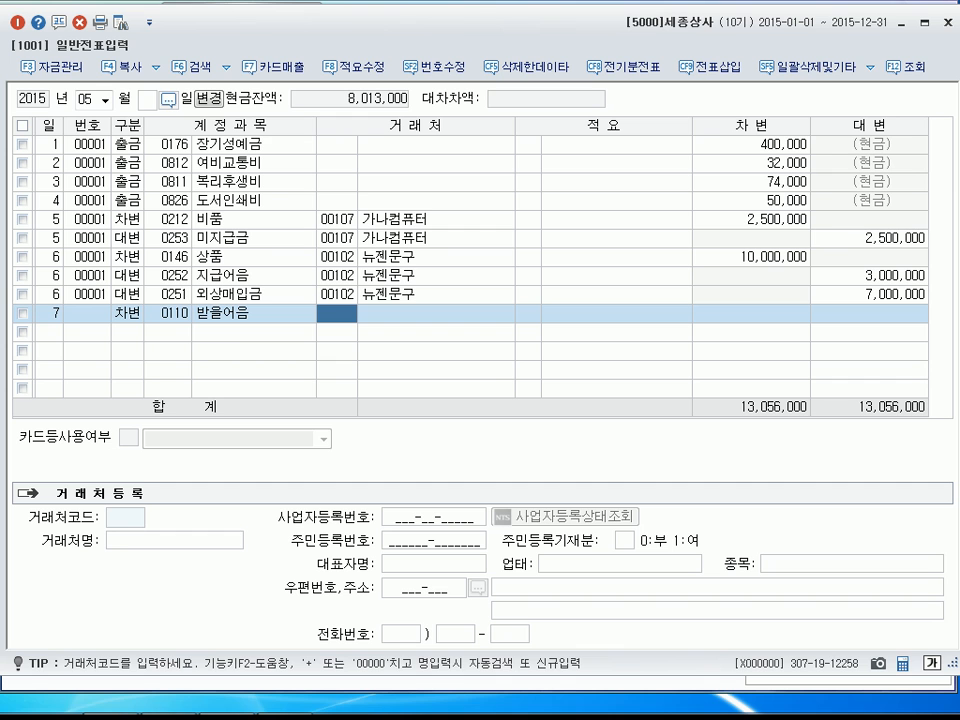
text(건영)
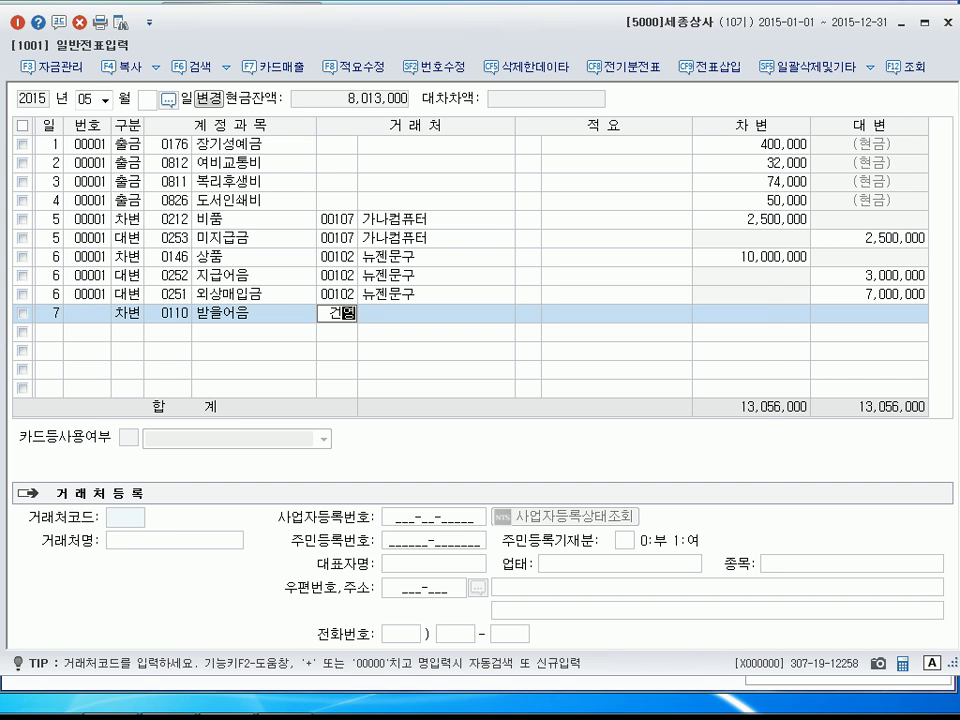
key(Return)
key(Return)
key(Return)
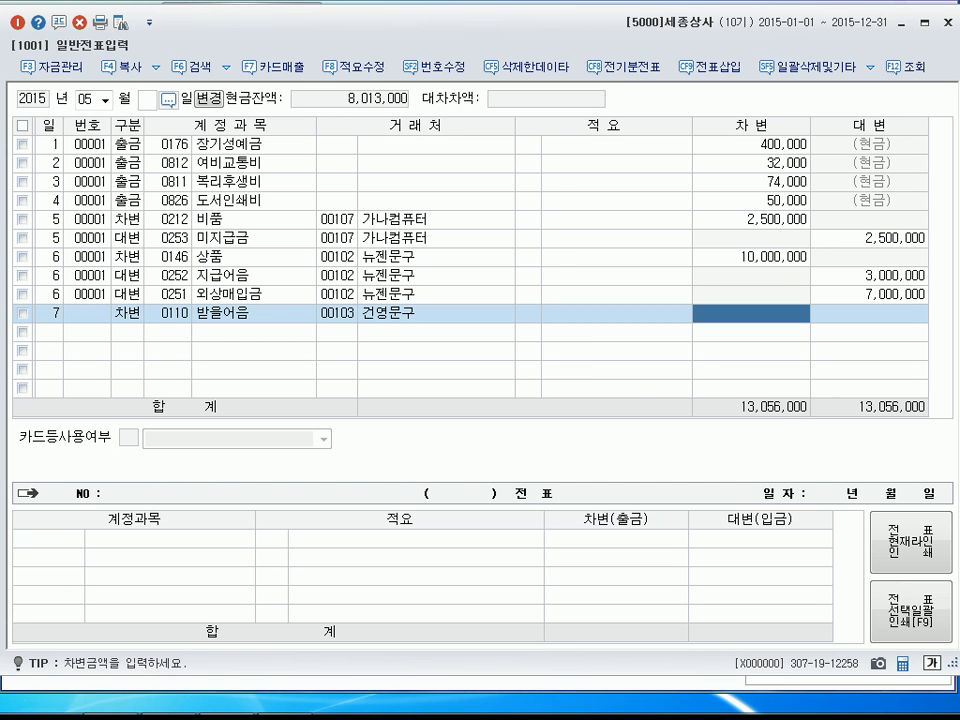
text(7850000)
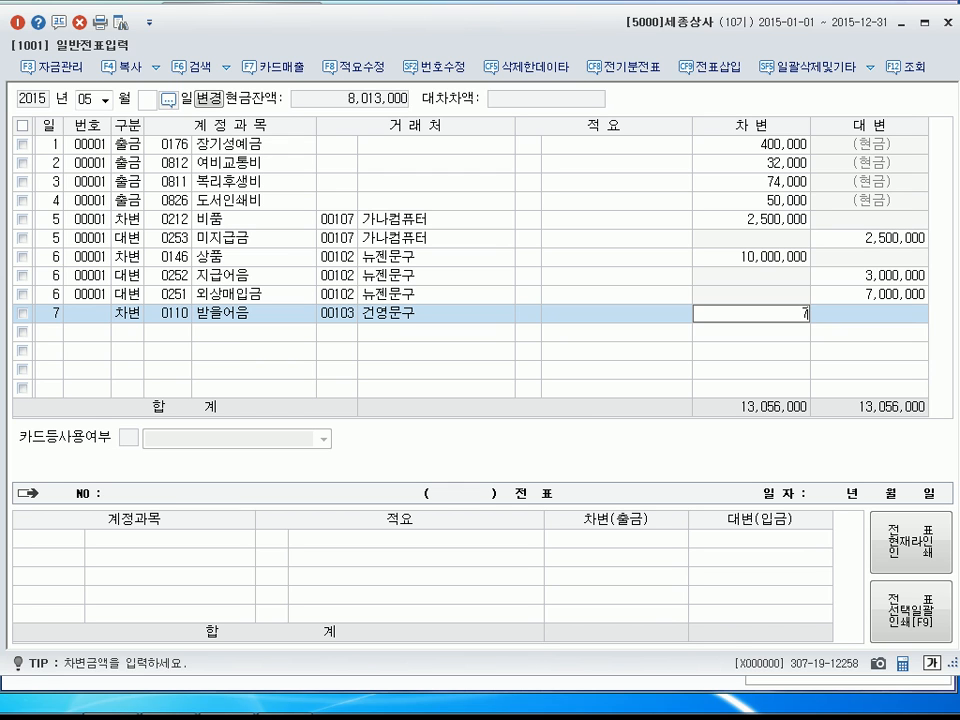
key(Return)
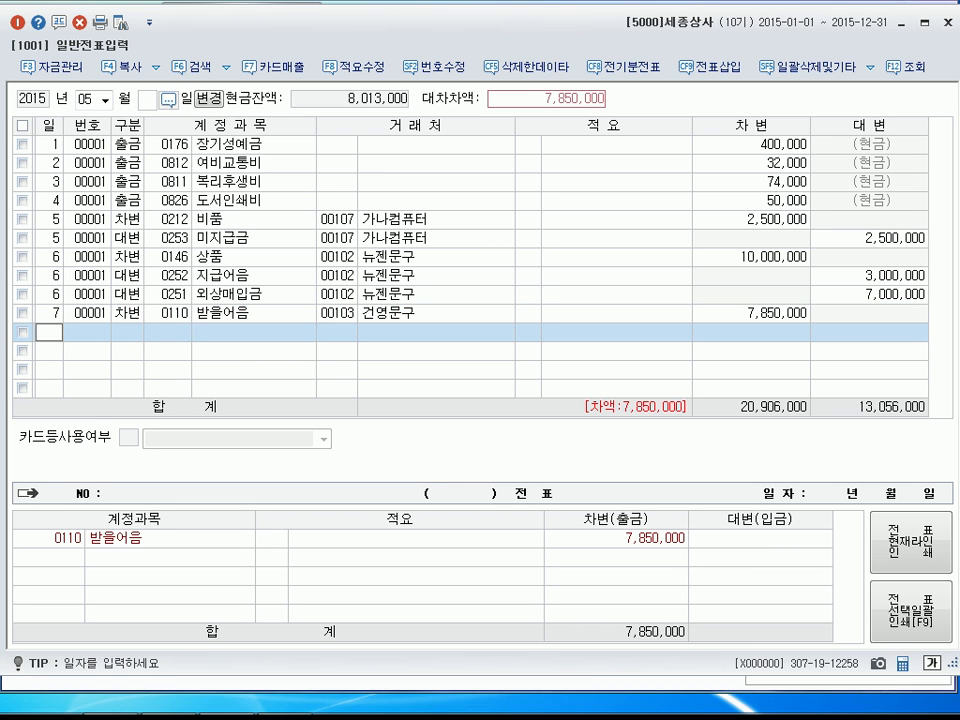
Add a day 7 대변 line for account 0401 상품매출 with customer 00103 건영문구 and an amount of 7,850,000.
text(7)
key(Return)
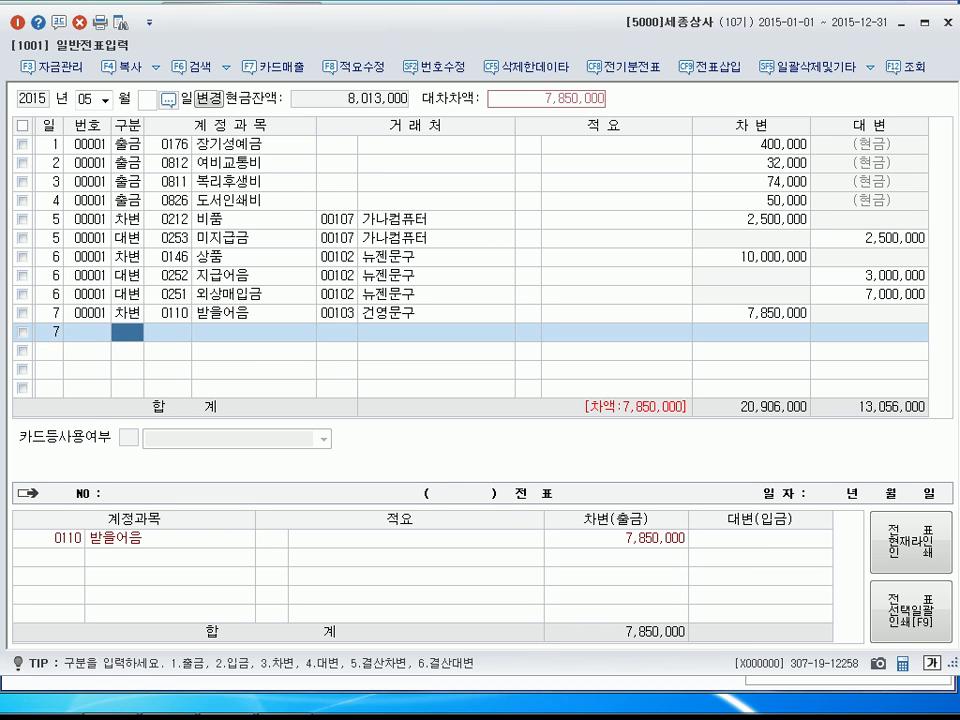
text(4)
key(Return)
text(0401)
key(Return)
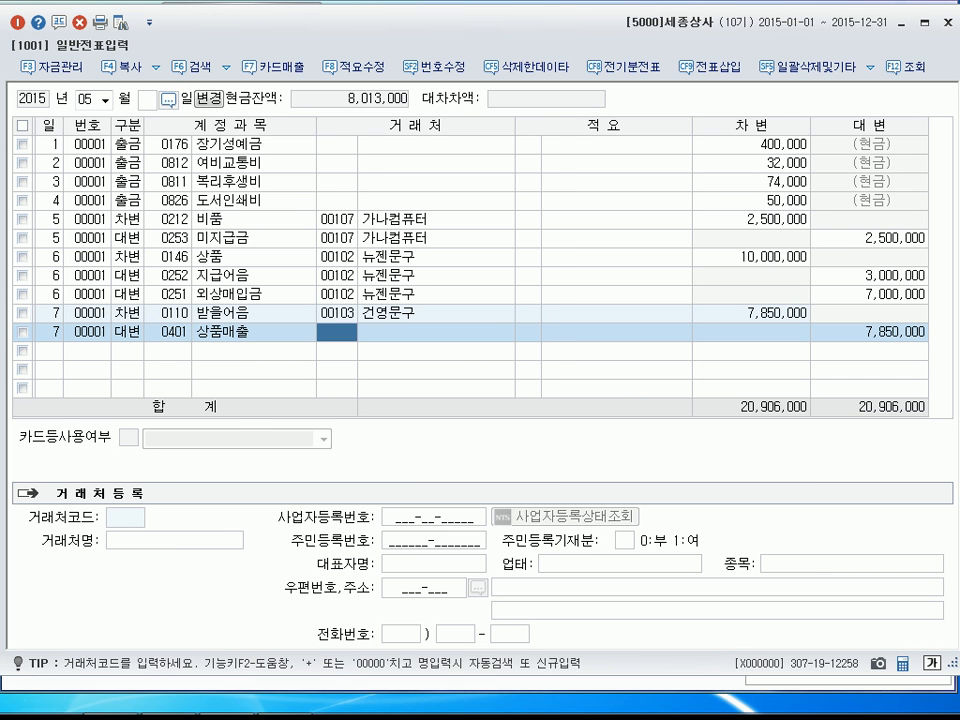
text(103)
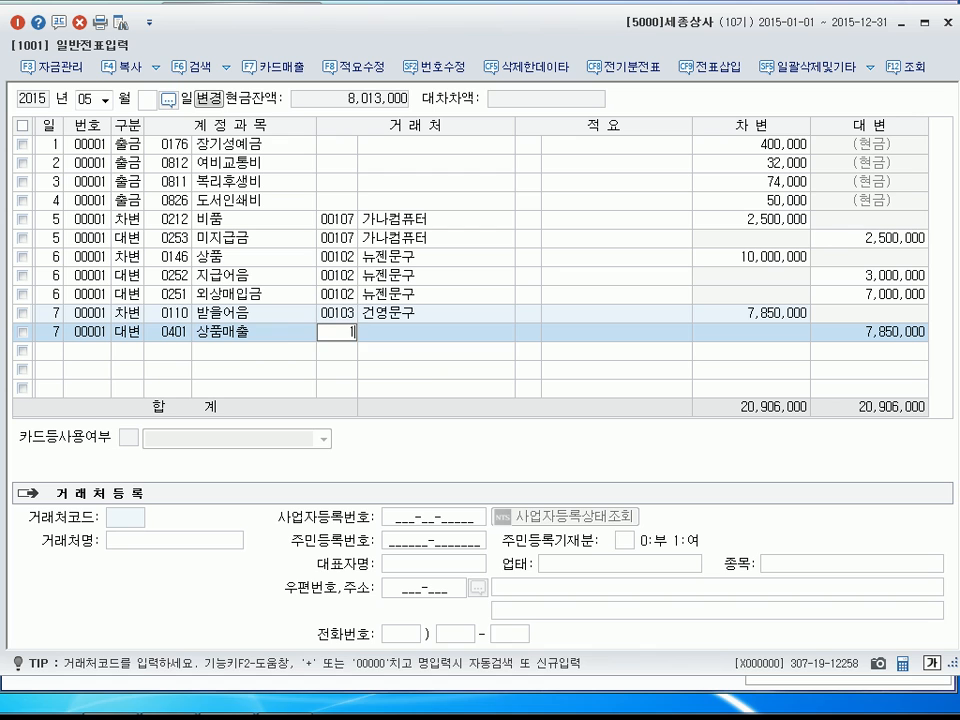
key(Return)
key(Return)
key(Return)
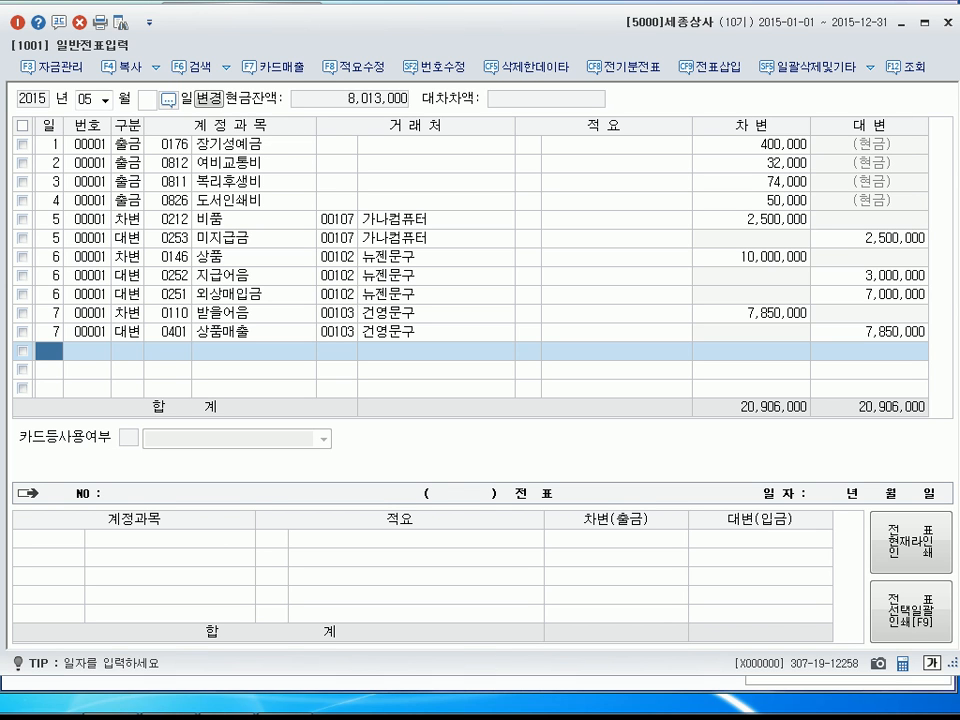
Start a day 8 차변 line for account 0801 급여, choosing the 판매관리비 entry from the account search for 급여.
text(8)
key(Return)
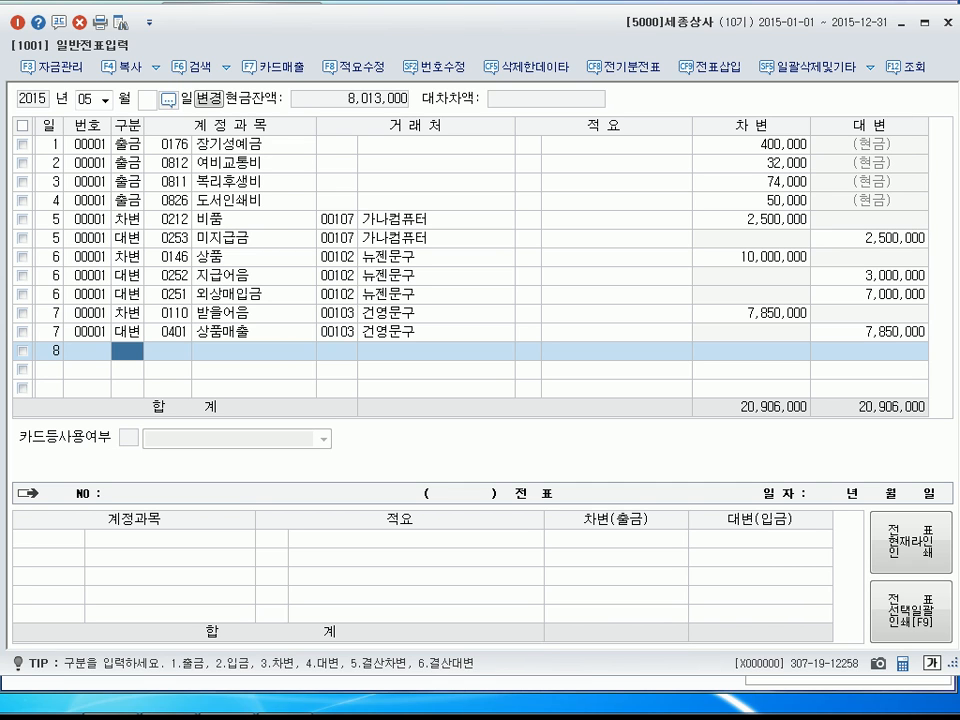
text(3)
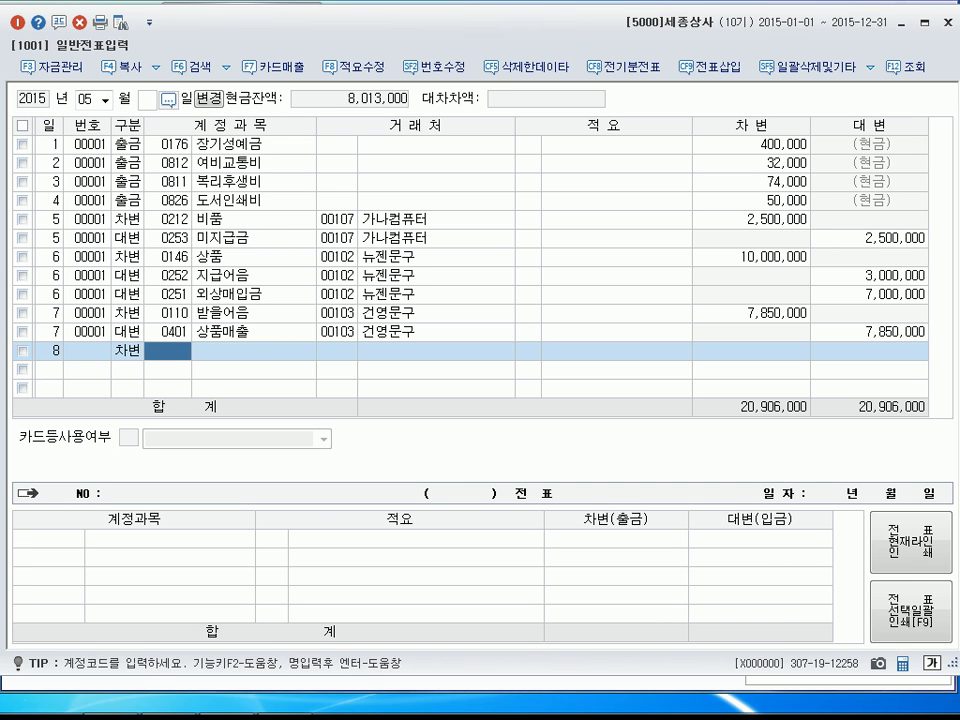
text(급여)
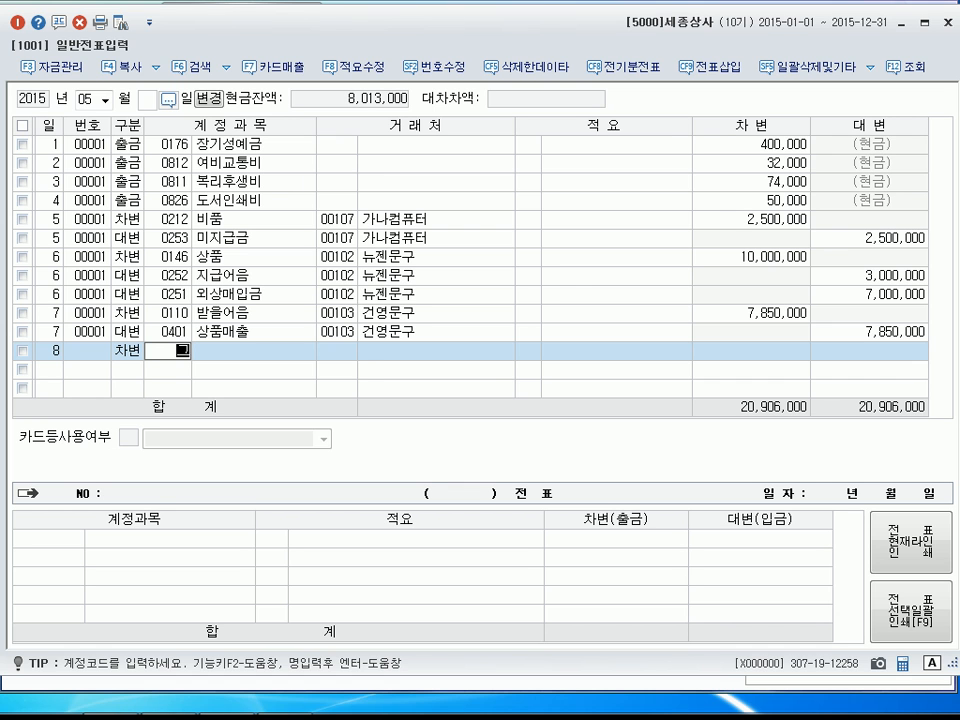
key(Return)
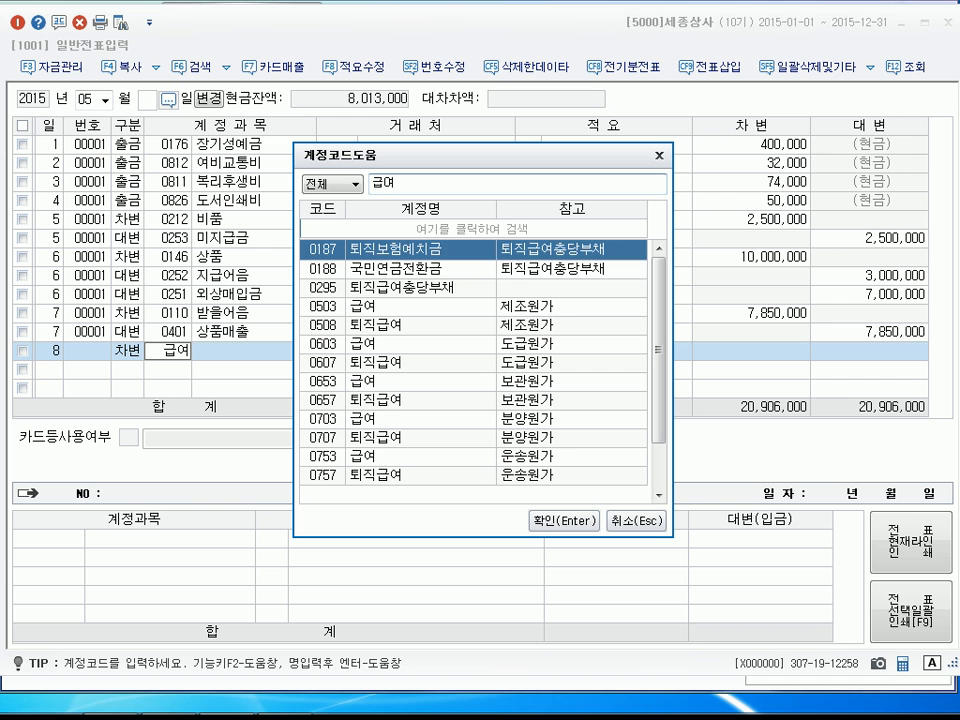
key(Down)
key(Down)
key(Down)
key(Down)
key(Down)
key(Down)
key(Down)
key(Down)
key(Down)
key(Down)
key(Down)
key(Down)
key(Down)
key(Down)
key(Down)
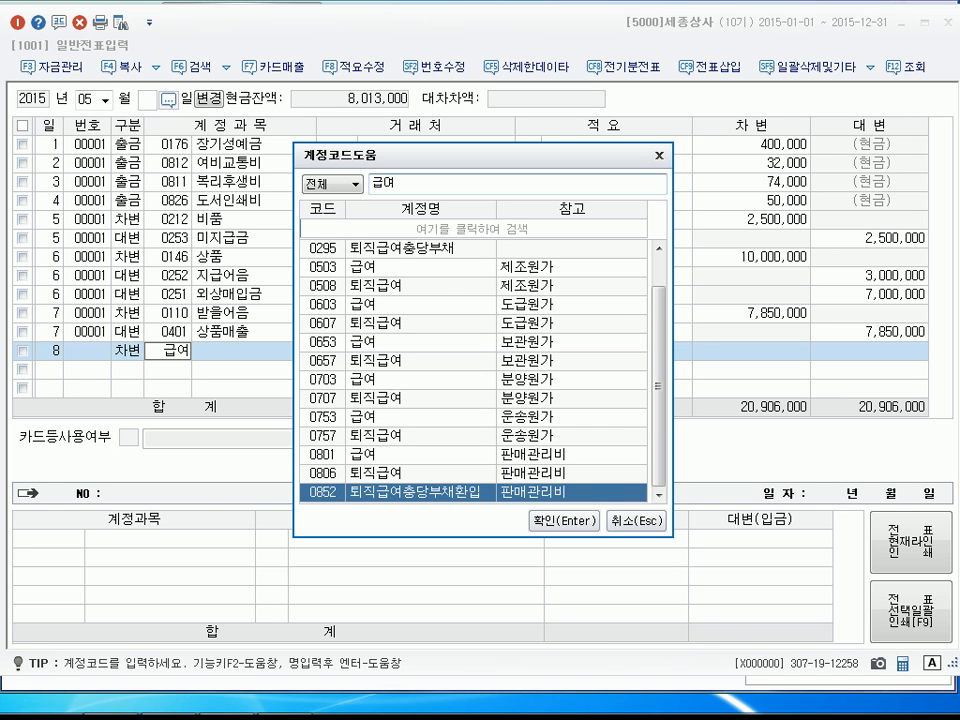
key(Up)
key(Up)
key(Return)
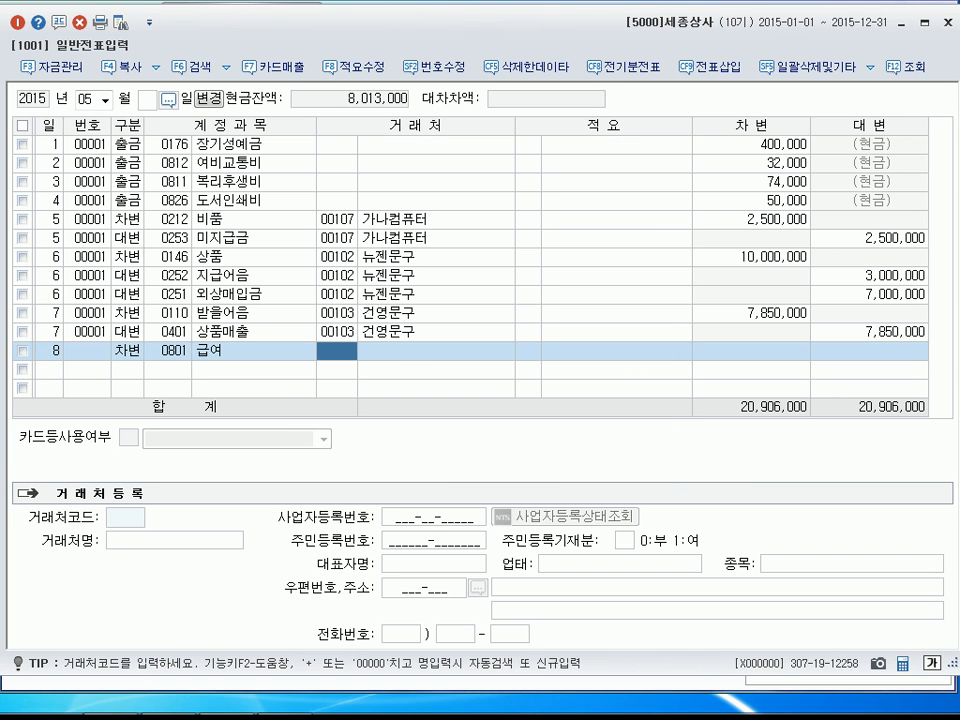
Leave the customer and summary blank on the day 8 급여 line and set its debit amount to 2,000,000.
key(Return)
key(Return)
key(Return)
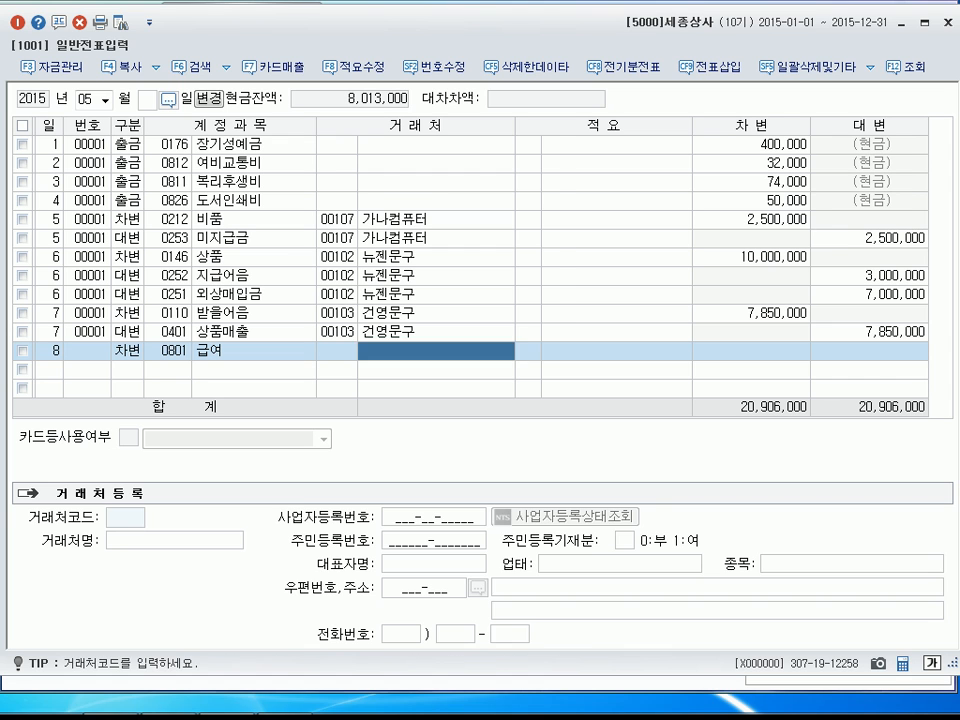
key(Return)
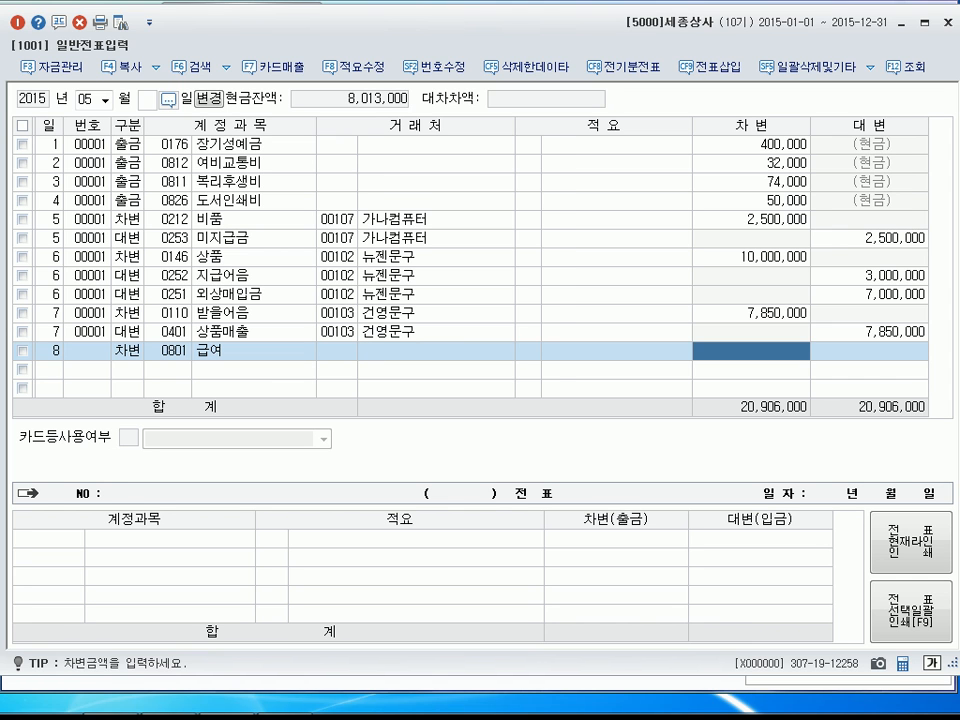
text(2000000)
key(Return)
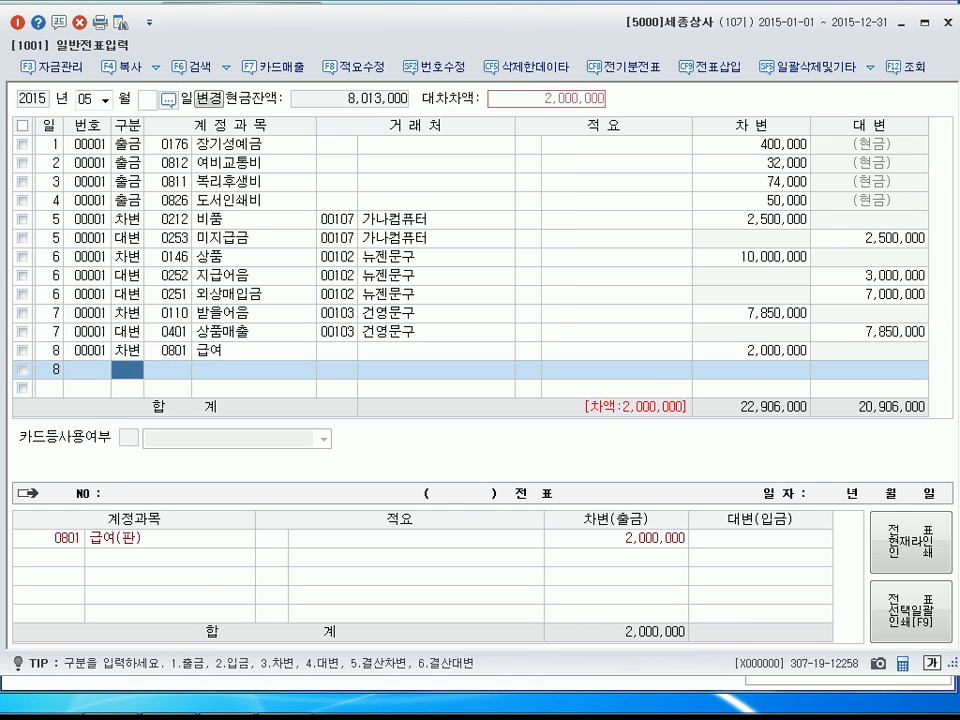
Add a day 8 대변 line for account 0101 현금 with an amount of 1,980,000, leaving the summary blank.
text(4)
text(101)
key(Return)
key(Return)
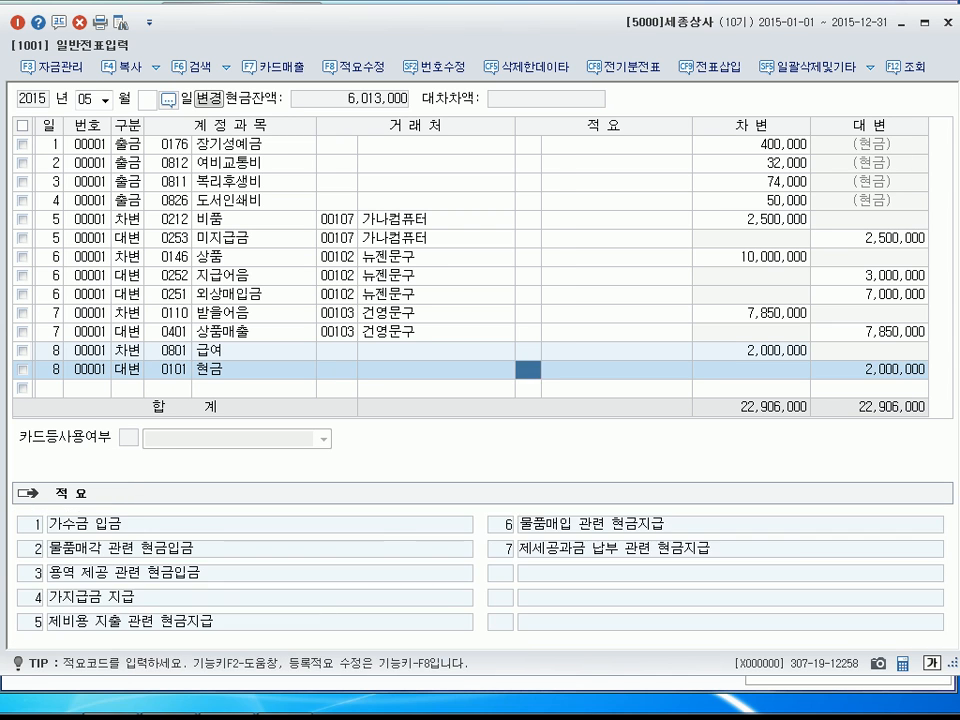
key(Return)
text(1,980,000)
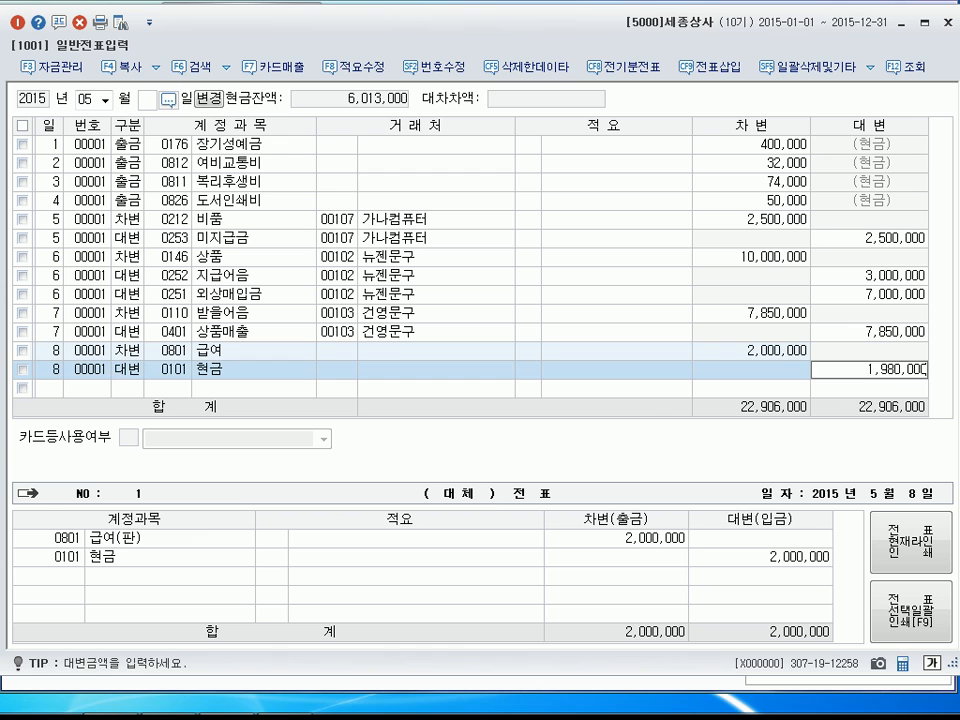
key(Return)
key(Return)
Add a day 8 대변 line for account 0254 예수금 with an amount of 20,000 and no customer.
text(4)
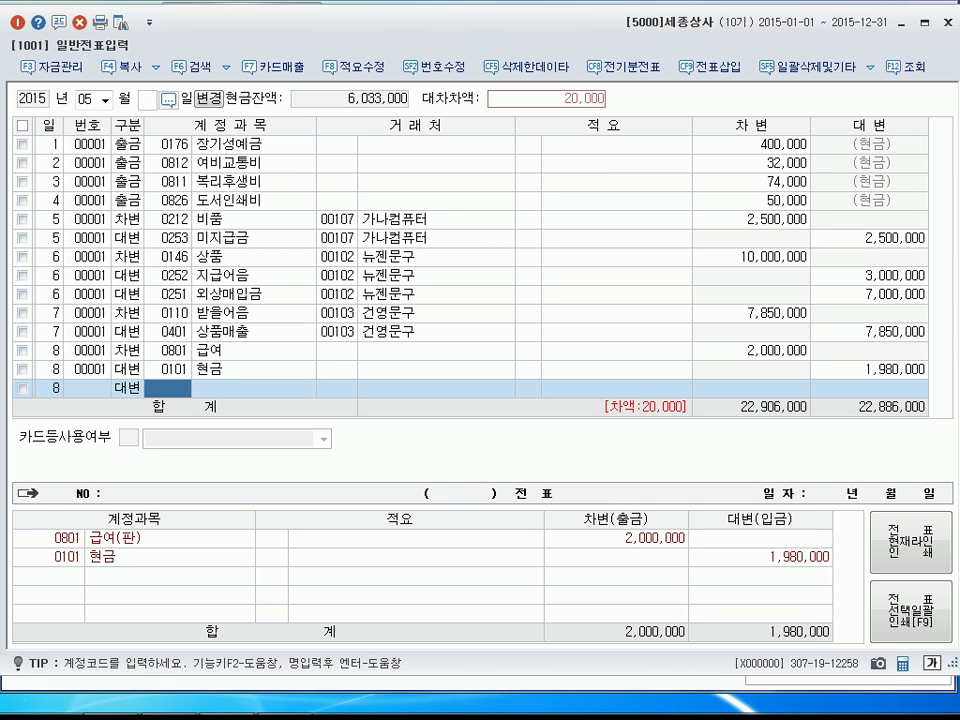
text(예금)
text(금)
key(Return)
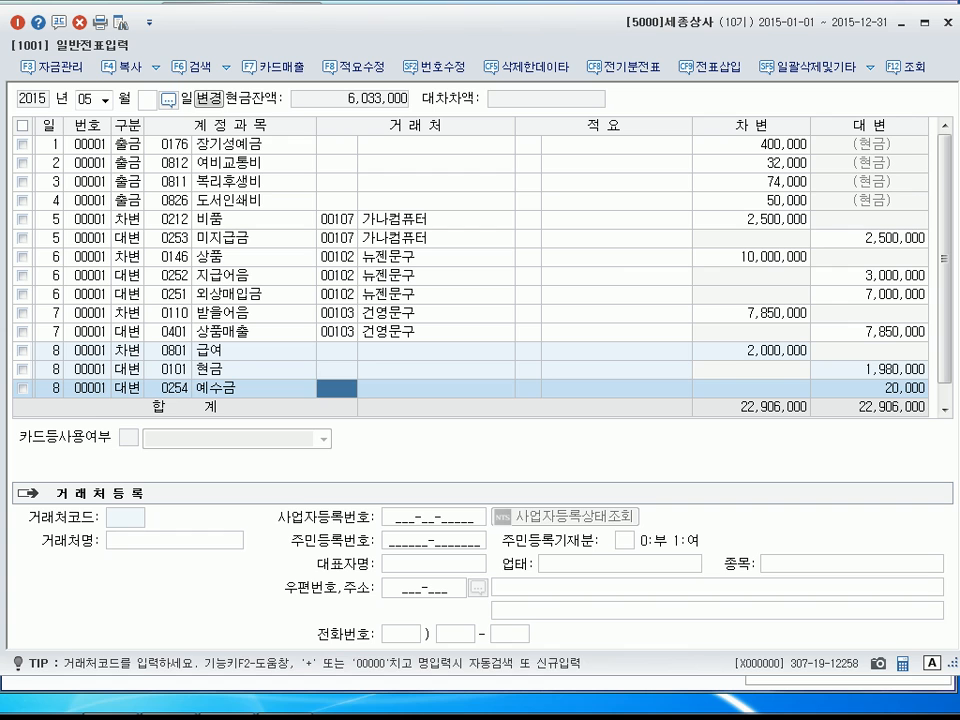
key(Return)
key(Return)
key(Return)
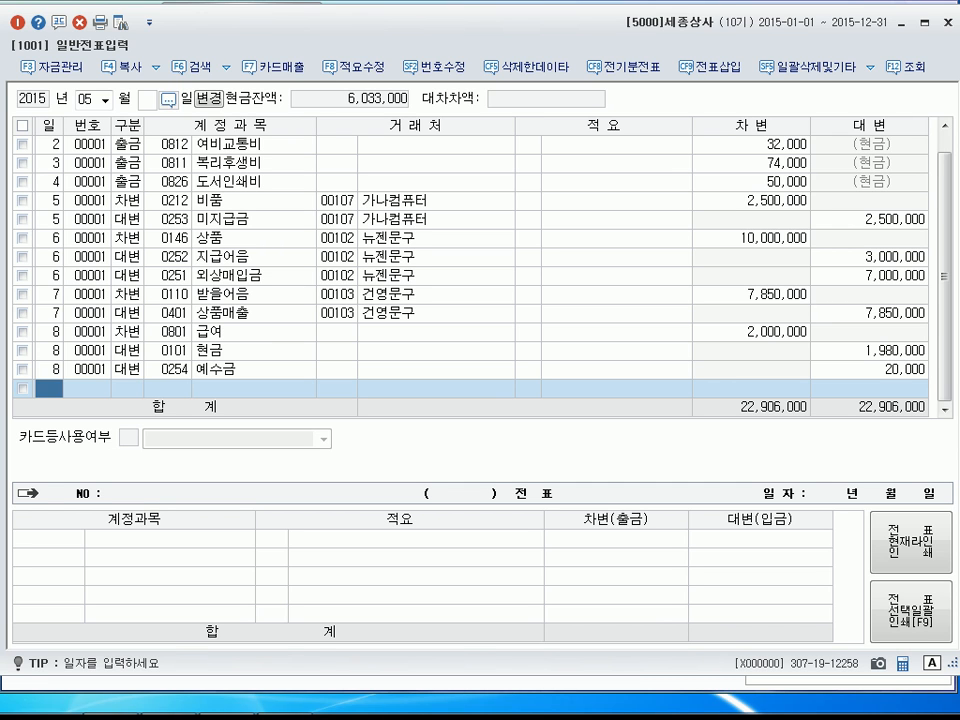
Enter a day 9 입금 line for account 0108 외상매출금 with customer 00103 건영문구 and an amount of 5,000,000.
text(9)
key(Return)
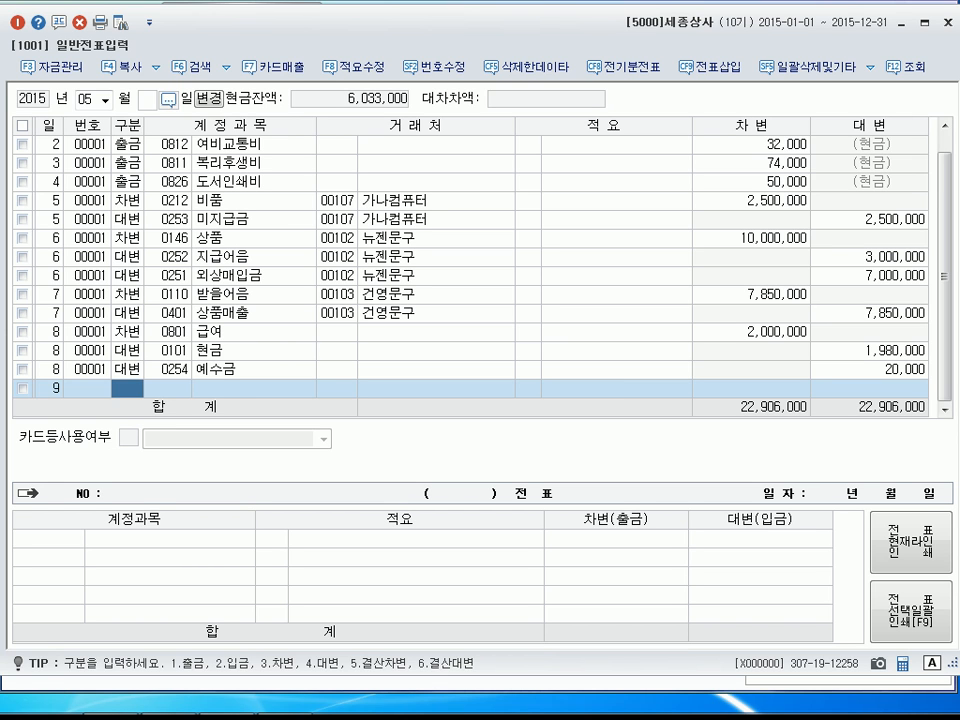
text(2)
key(Return)
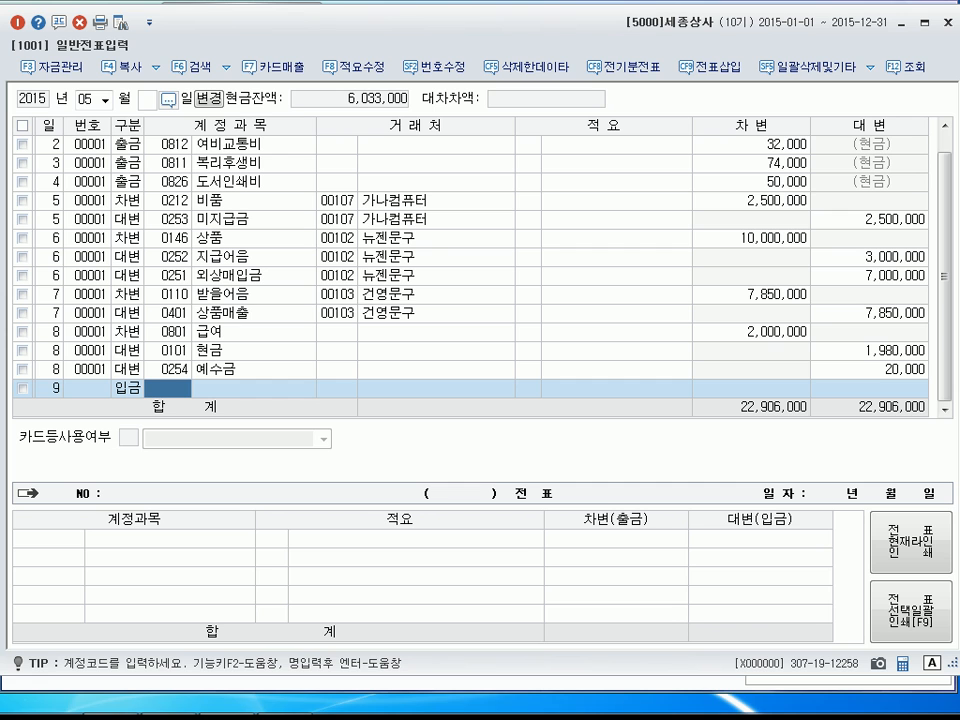
text(외상매)
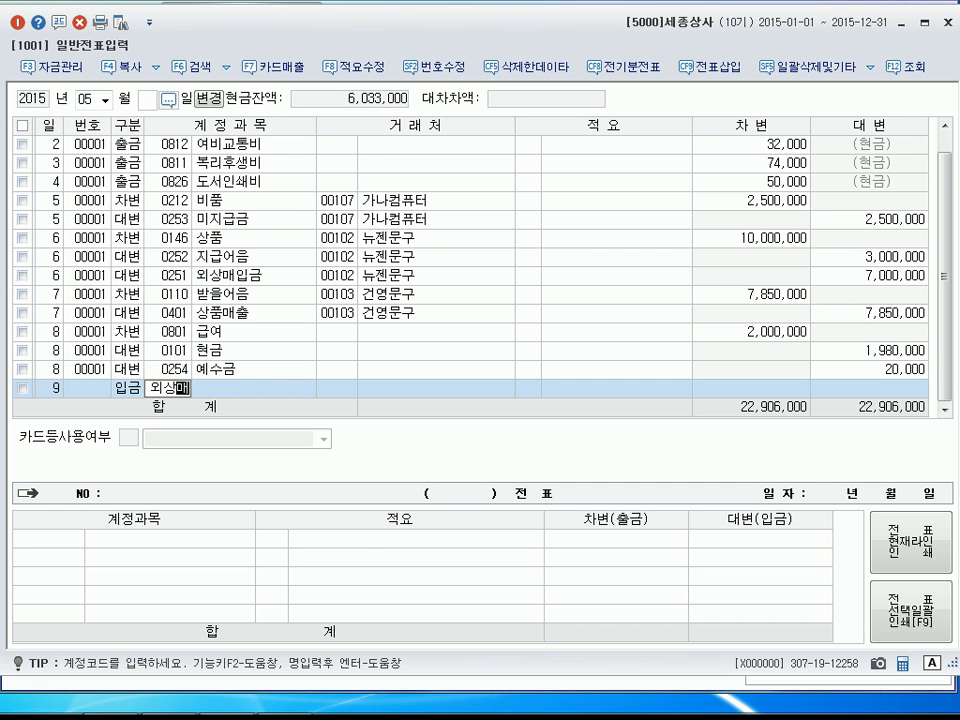
key(Return)
key(Return)
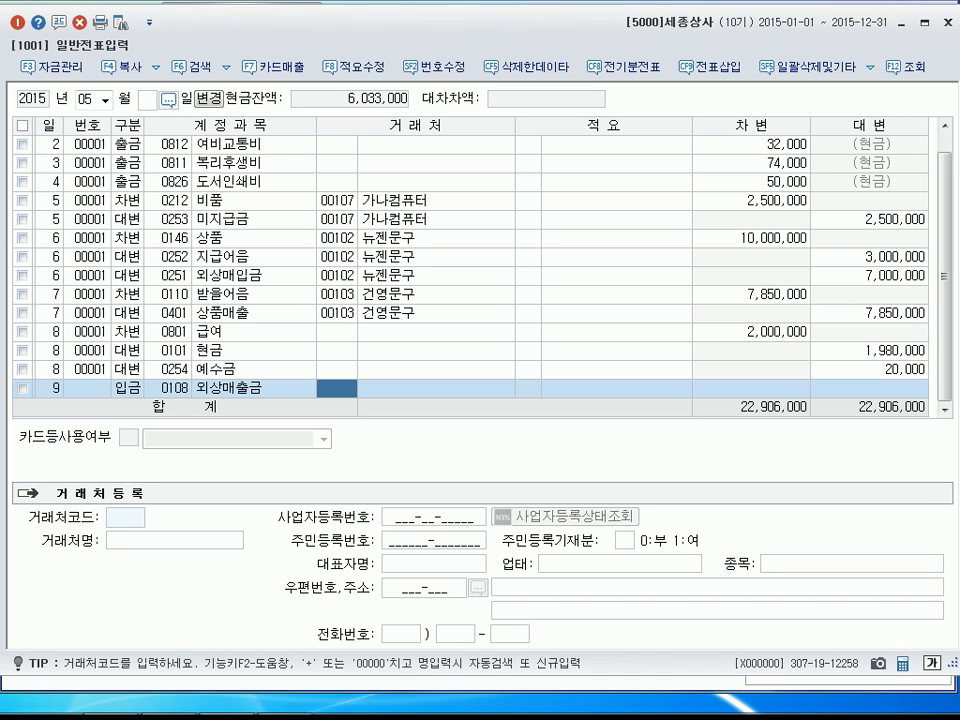
text(건영)
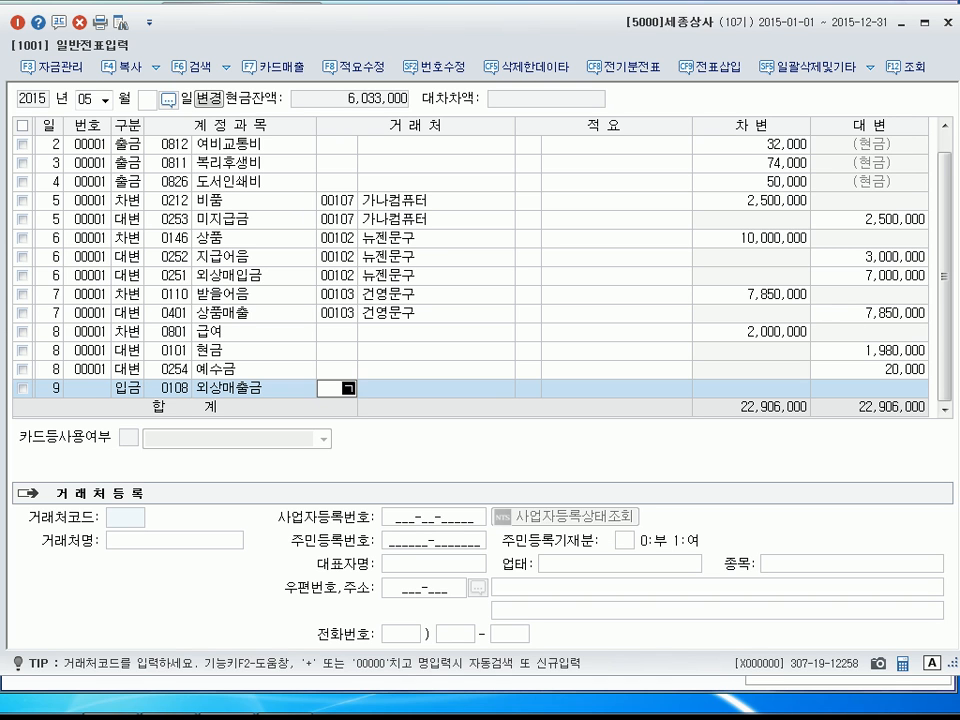
key(Return)
key(Return)
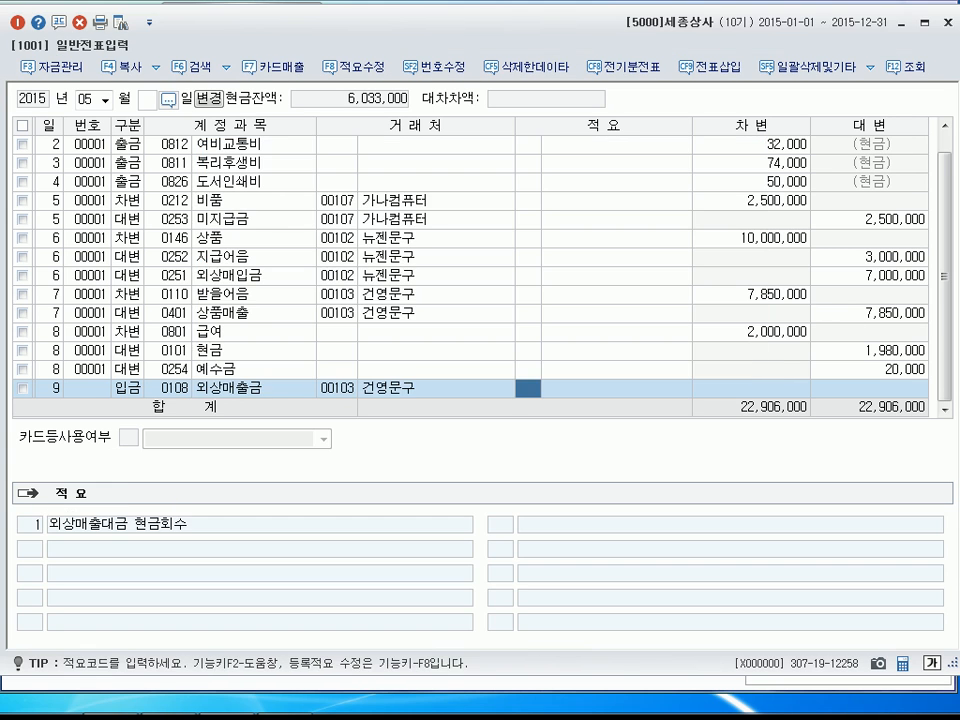
key(Return)
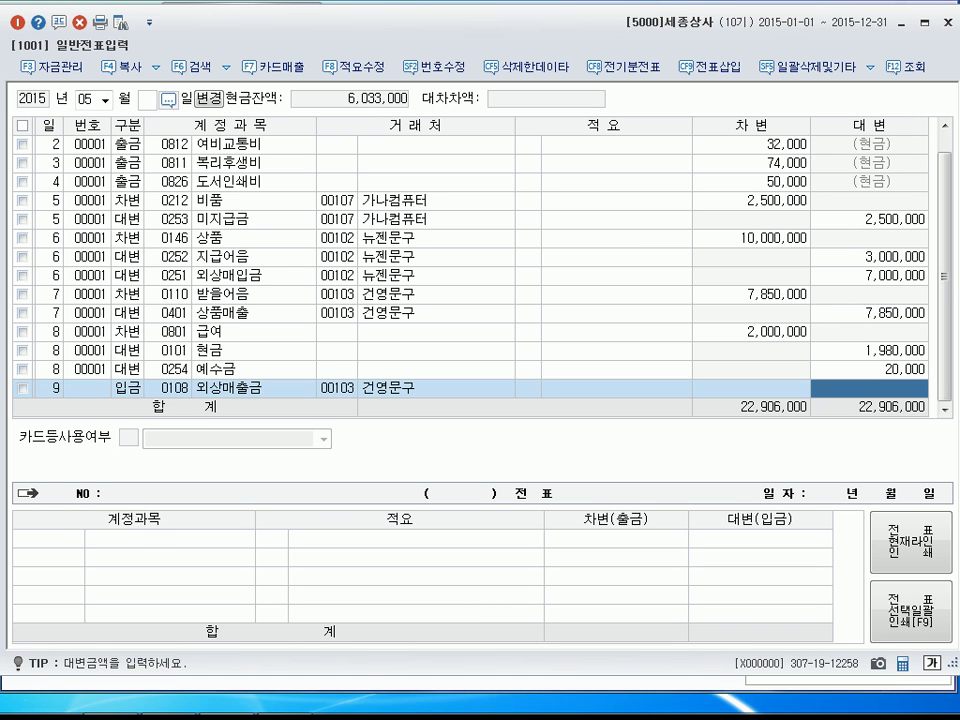
text(5000000)
key(Return)
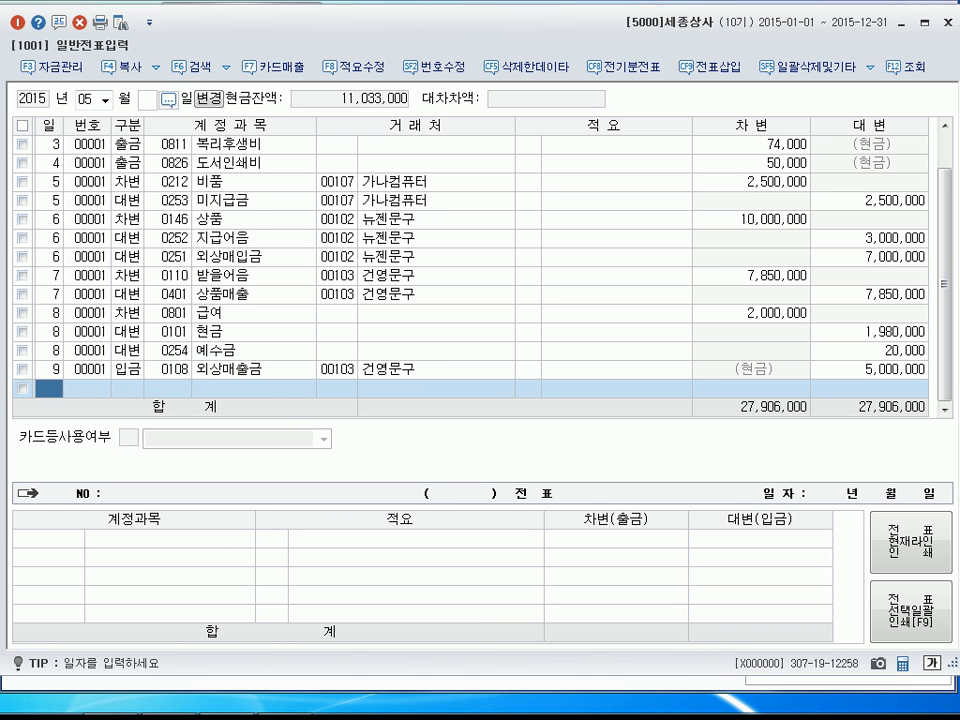
Enter a day 10 출금 line for account 0254 예수금 with an amount of 20,000, leaving customer and summary blank.
text(10)
key(Return)
key(Return)
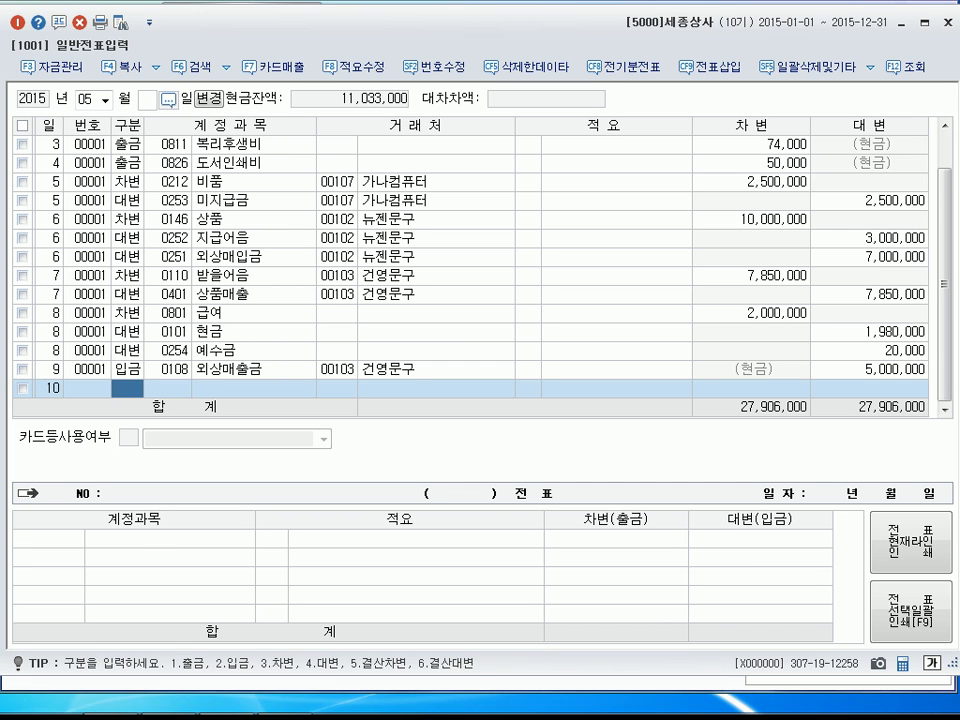
text(1)
key(Return)
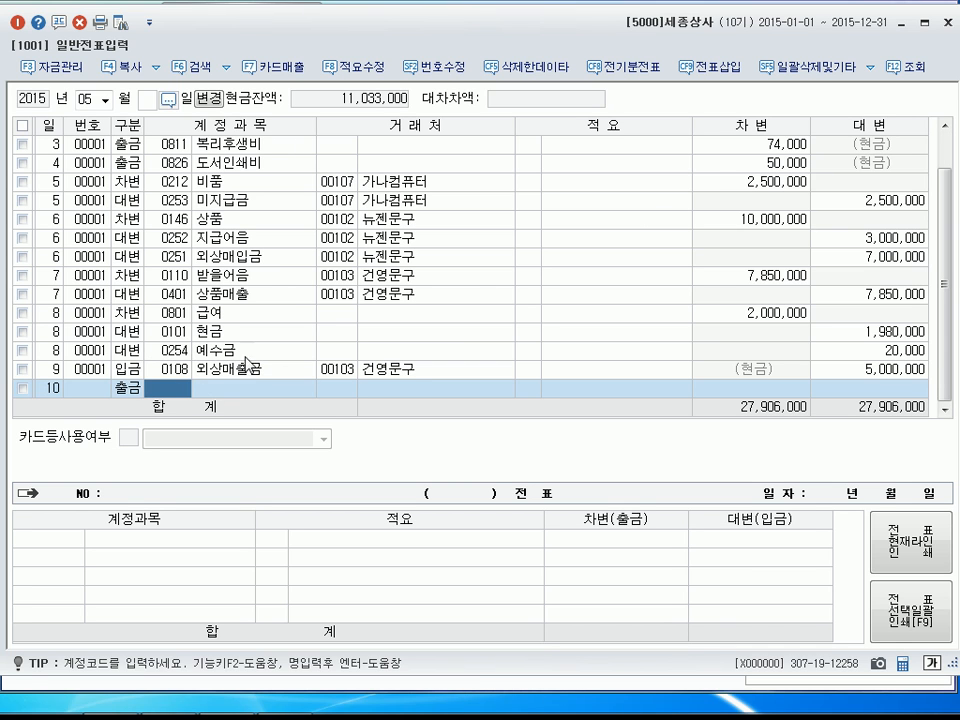
text(0254)
key(Return)
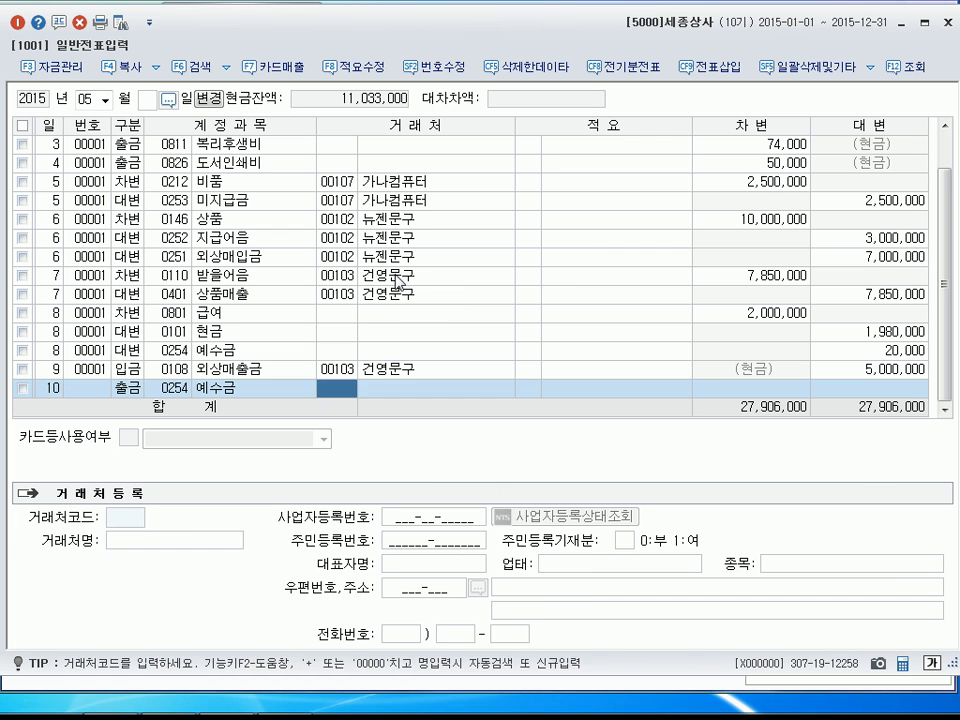
key(Return)
key(Return)
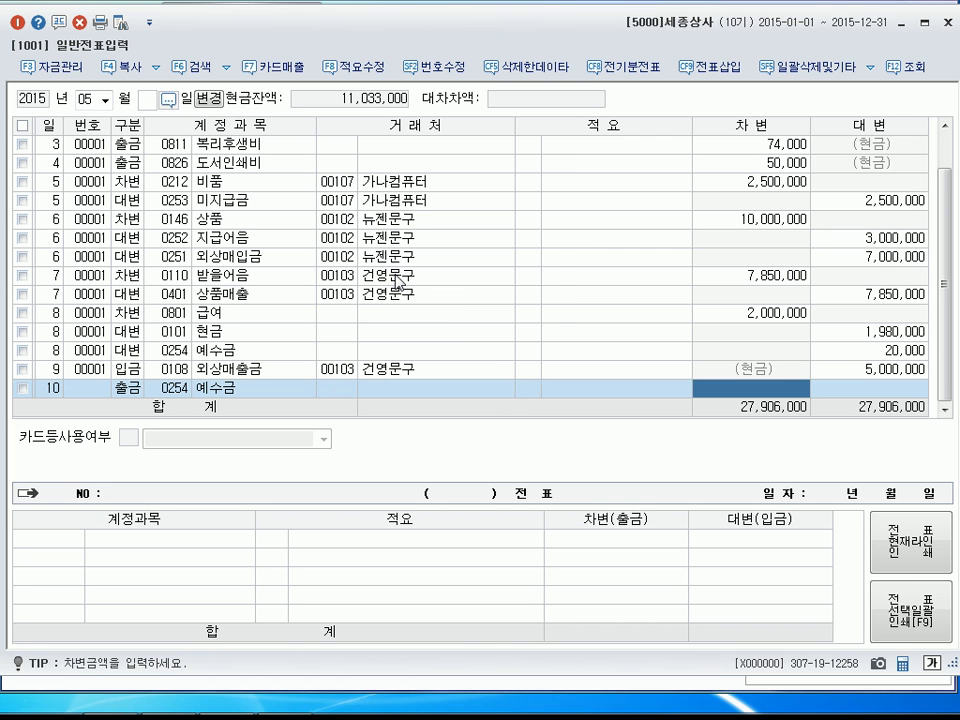
text(20000)
key(Return)
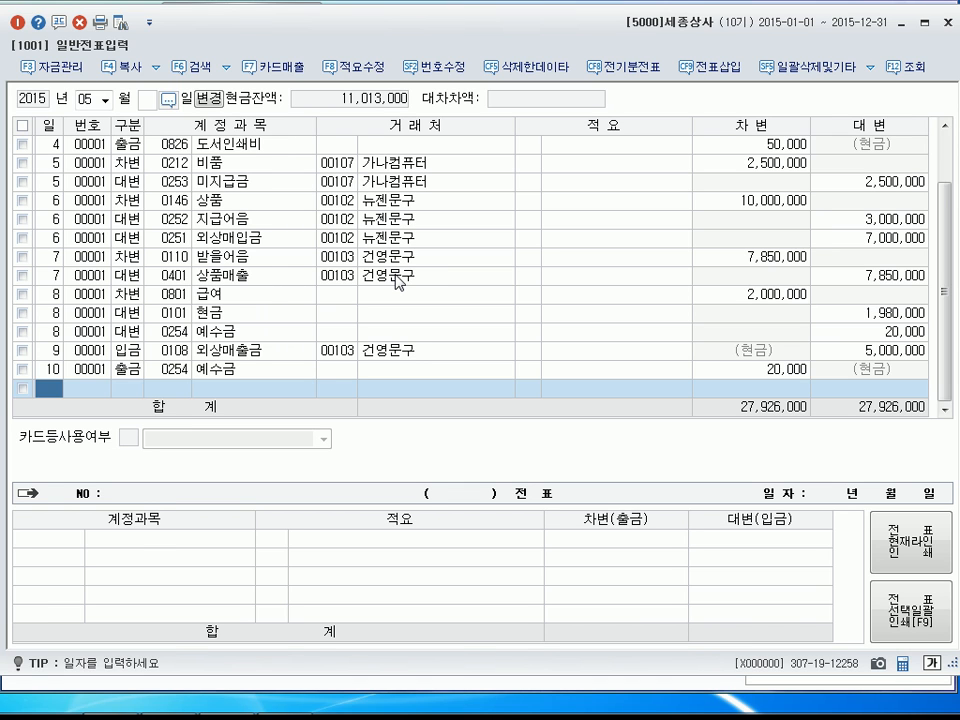
Enter a day 11 차변 line for account 0146 상품 with customer 00101 제일유통 and an amount of 18,900,000.
text(11)
key(Return)
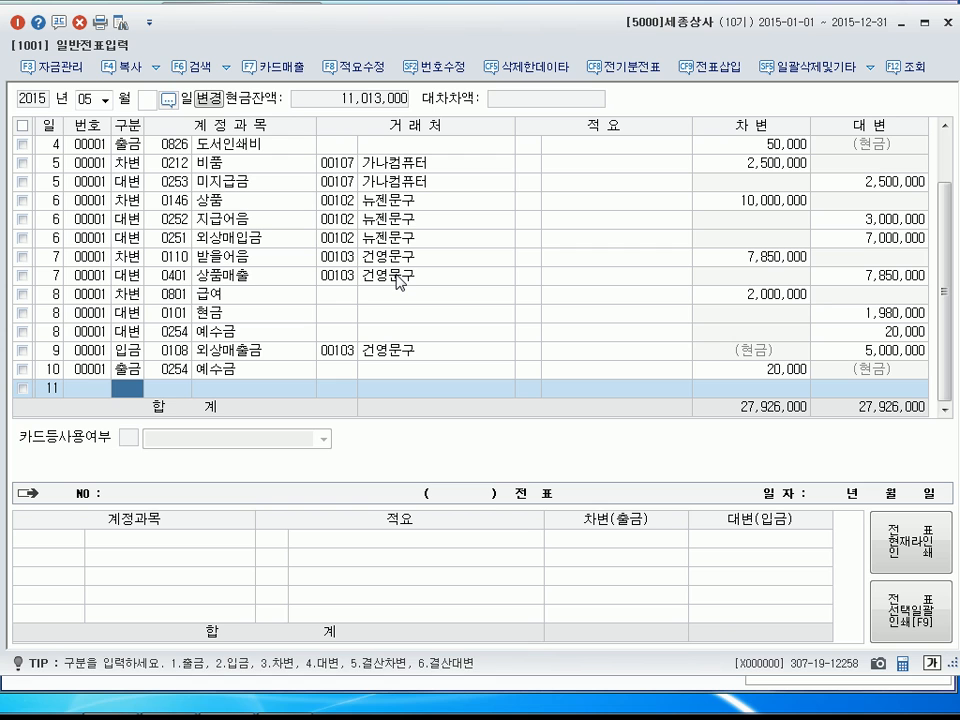
text(3)
key(Return)
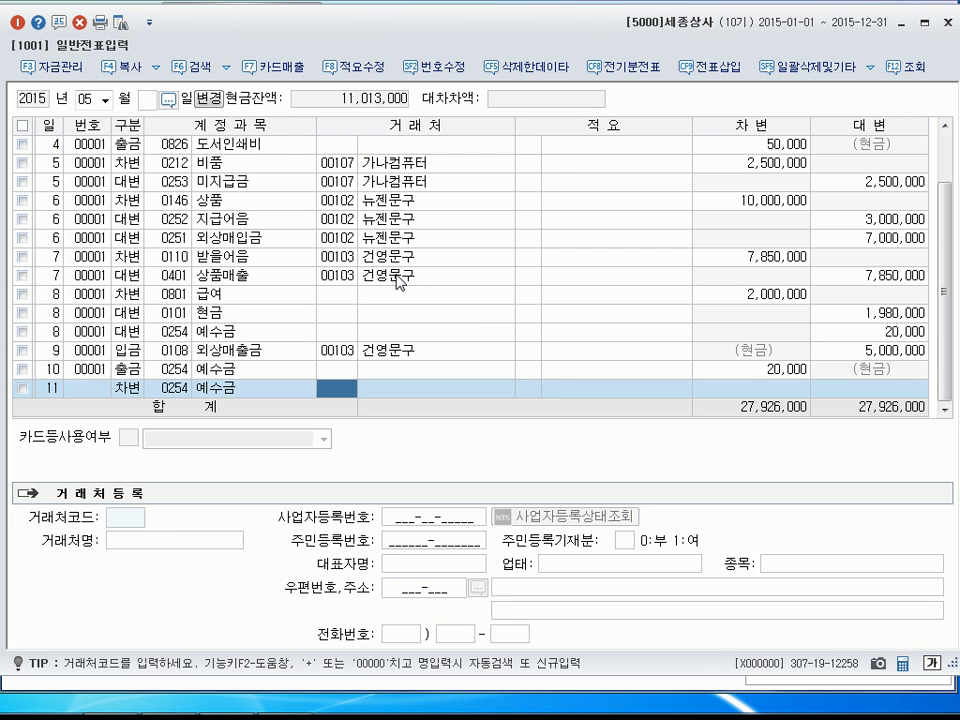
key(Left)
text(상품)
key(Return)
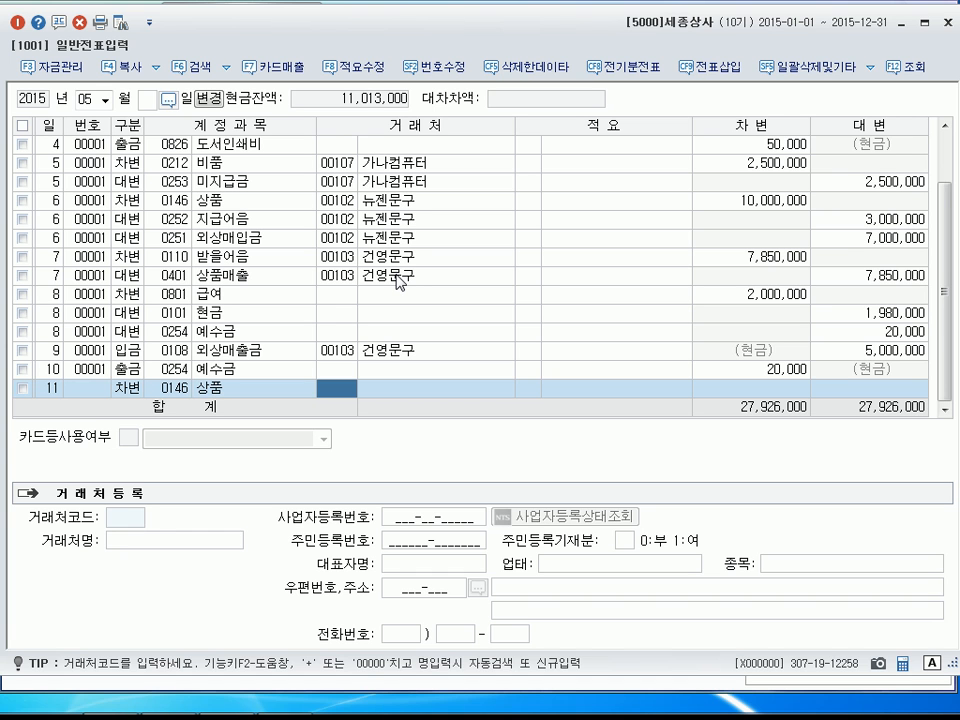
text(제일)
key(Return)
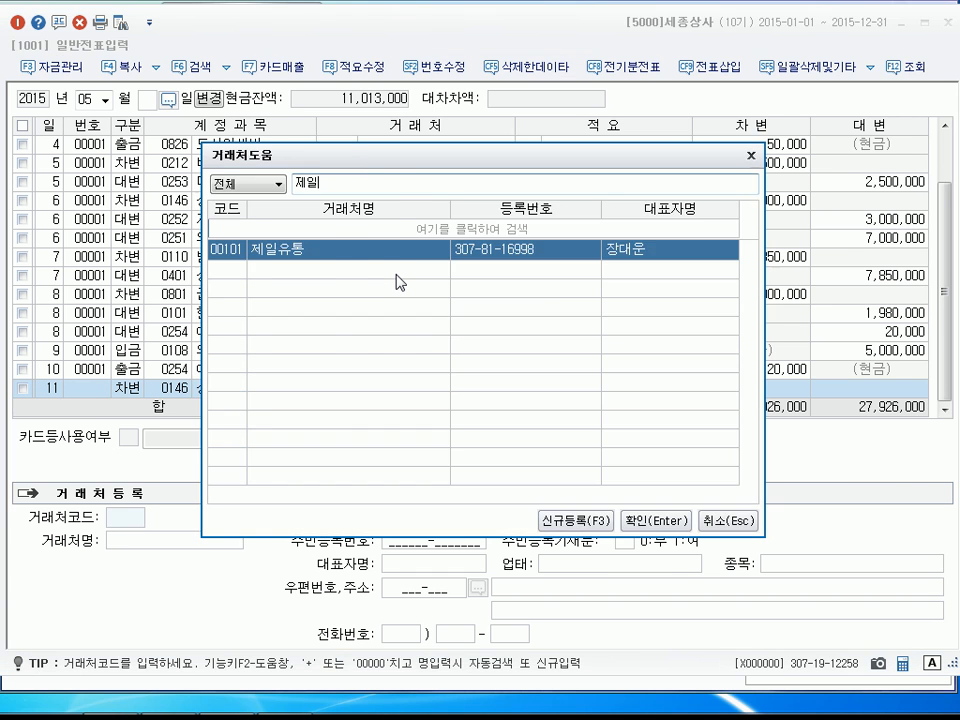
key(Return)
key(Return)
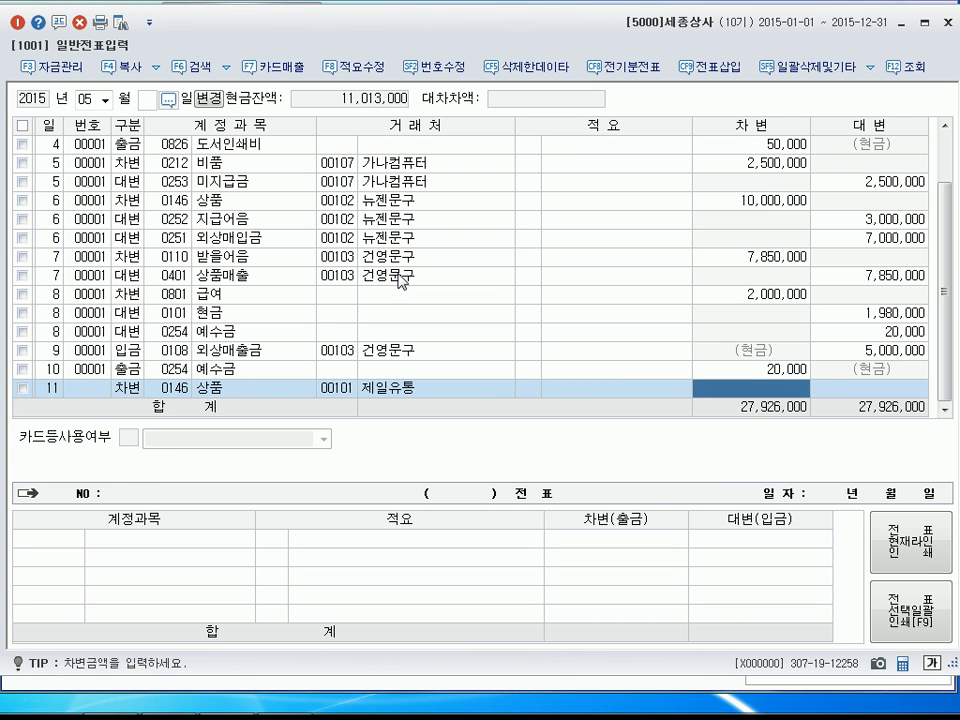
text(18,90)
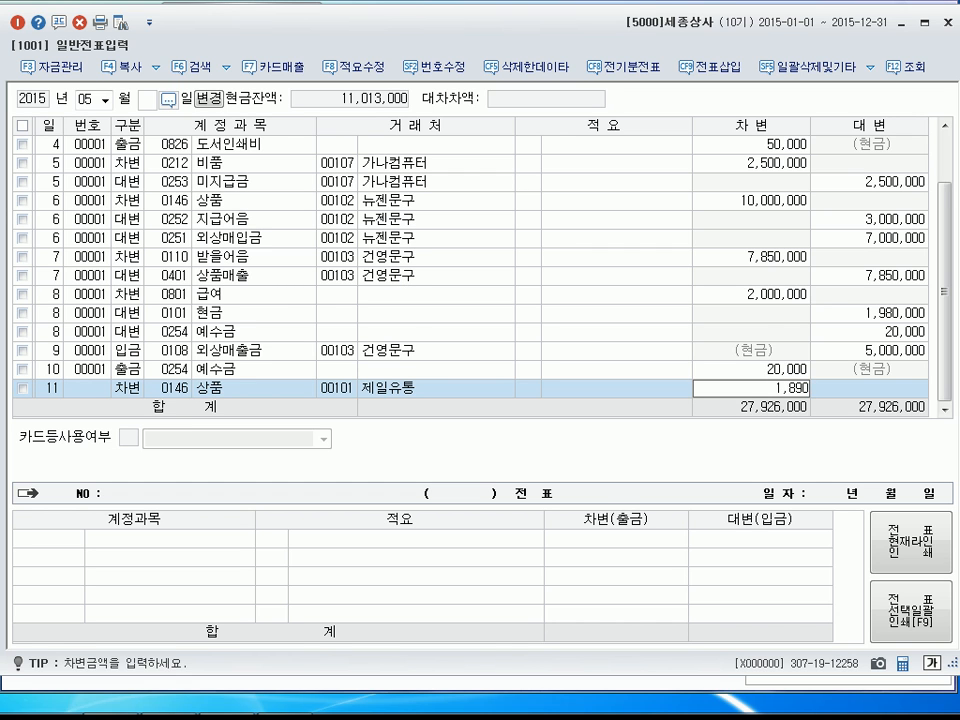
text(0,000)
key(Return)
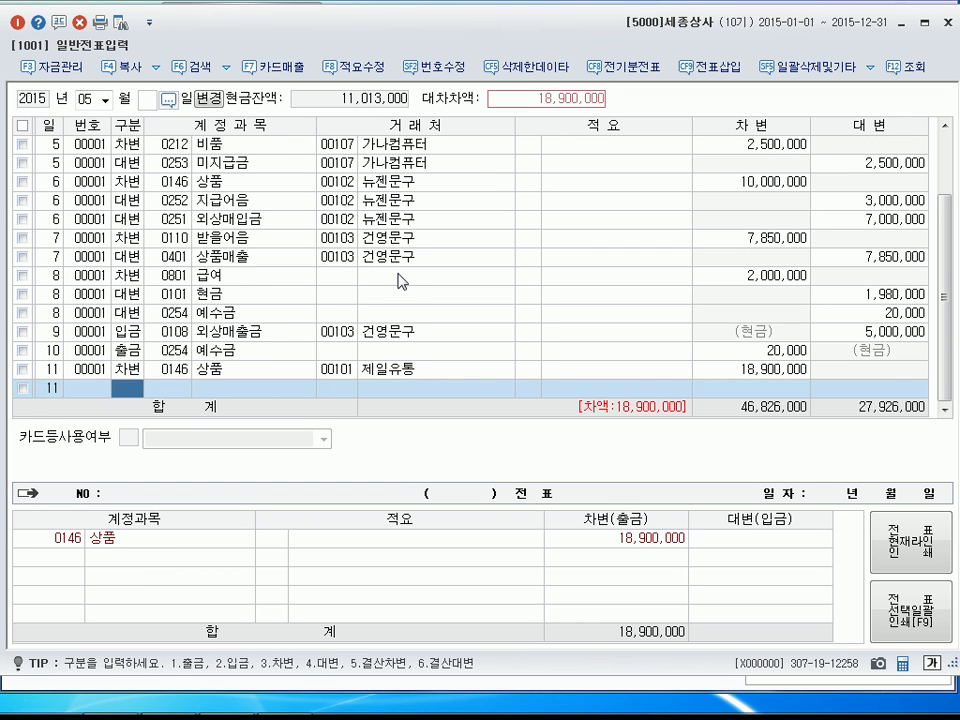
Add a day 11 대변 line for account 0251 외상매입금 with customer 00101 제일유통 and an amount of 18,900,000.
text(4251)
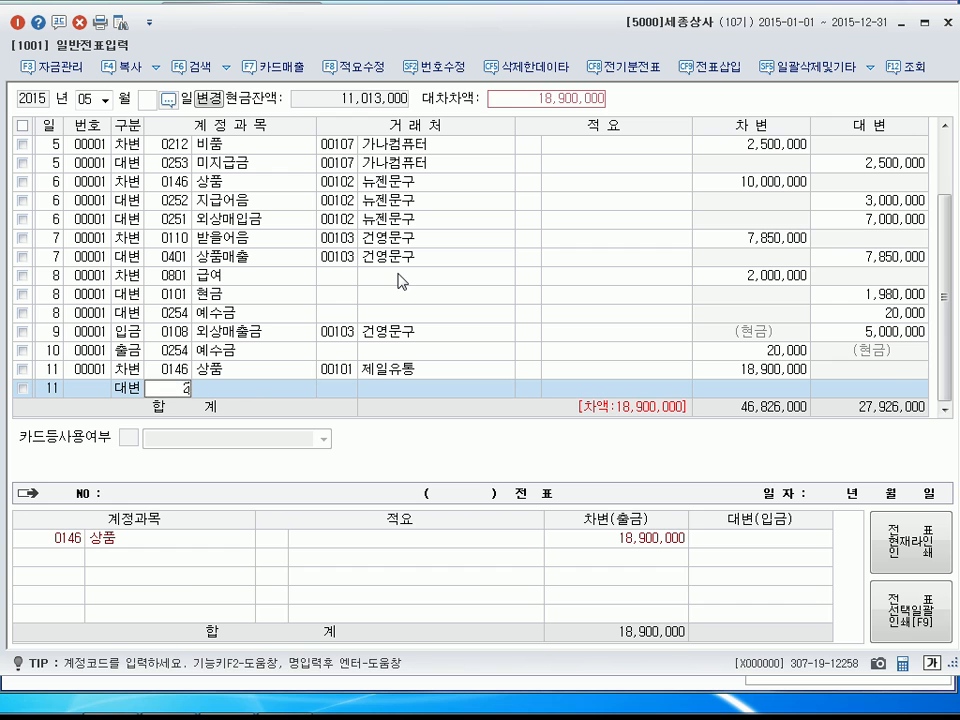
key(Return)
text(101)
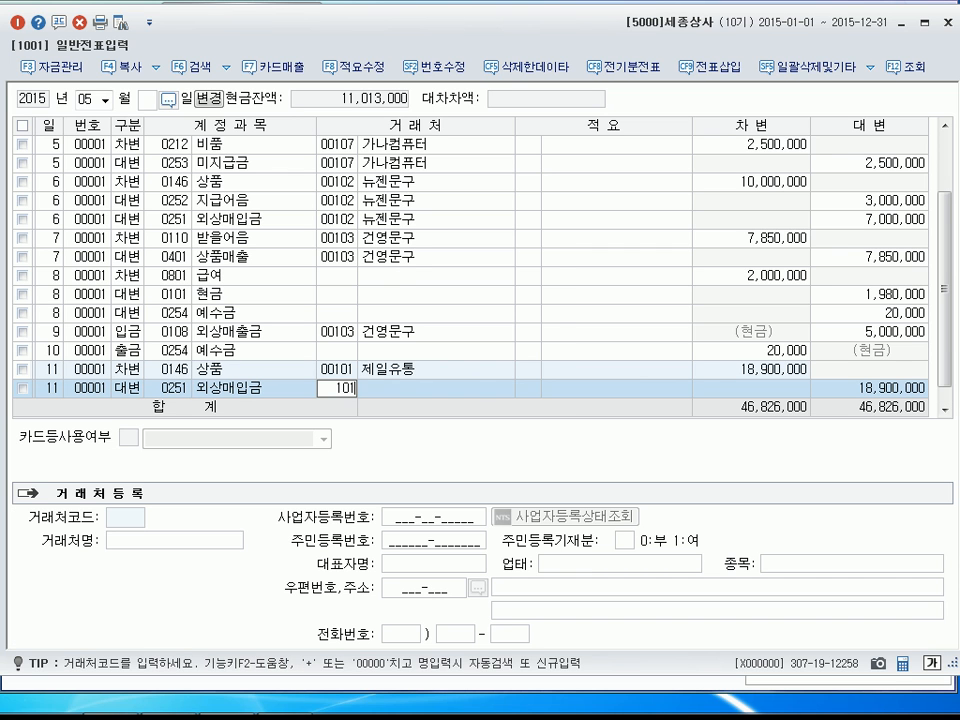
key(Return)
key(Return)
key(Return)
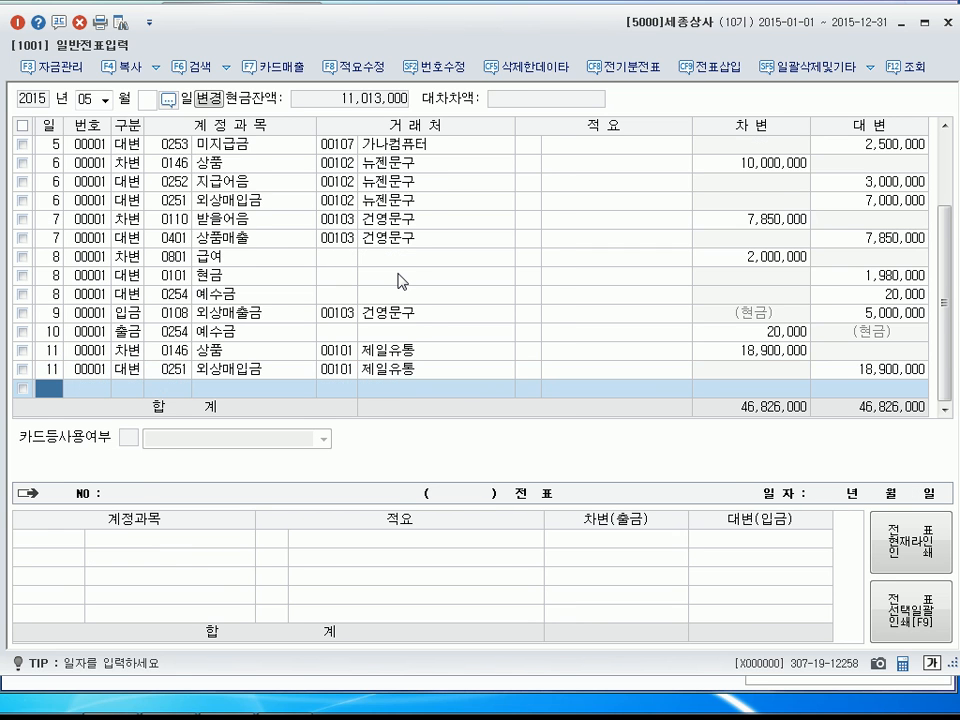
Enter a day 12 차변 line for account 0108 외상매출금 with customer 00104 일신문구 and an amount of 18,000,000.
text(12)
key(Return)
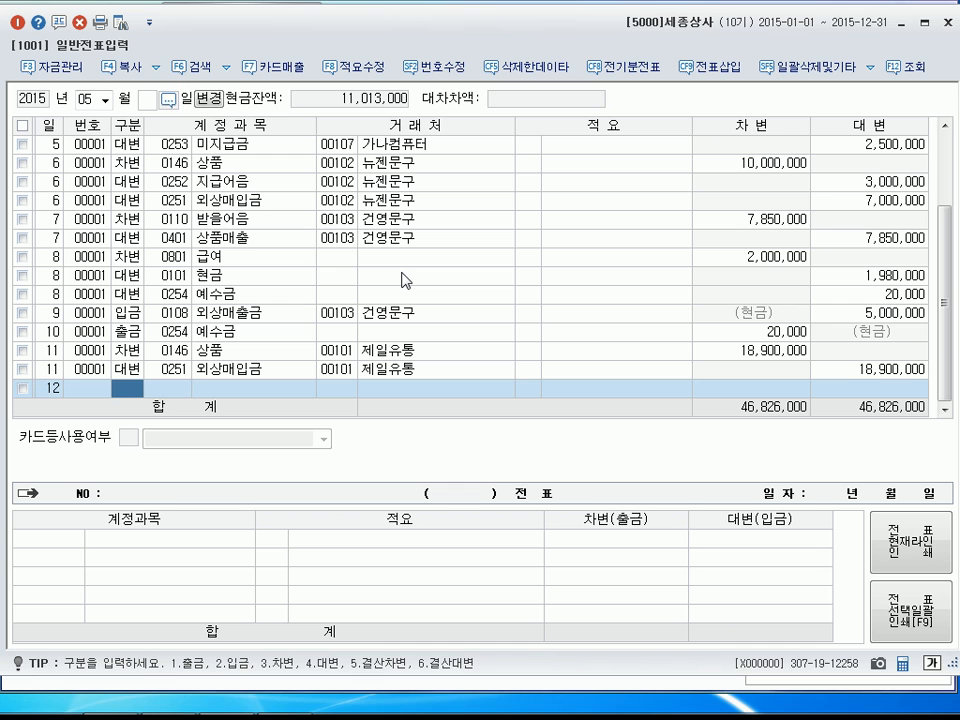
text(3)
key(Return)
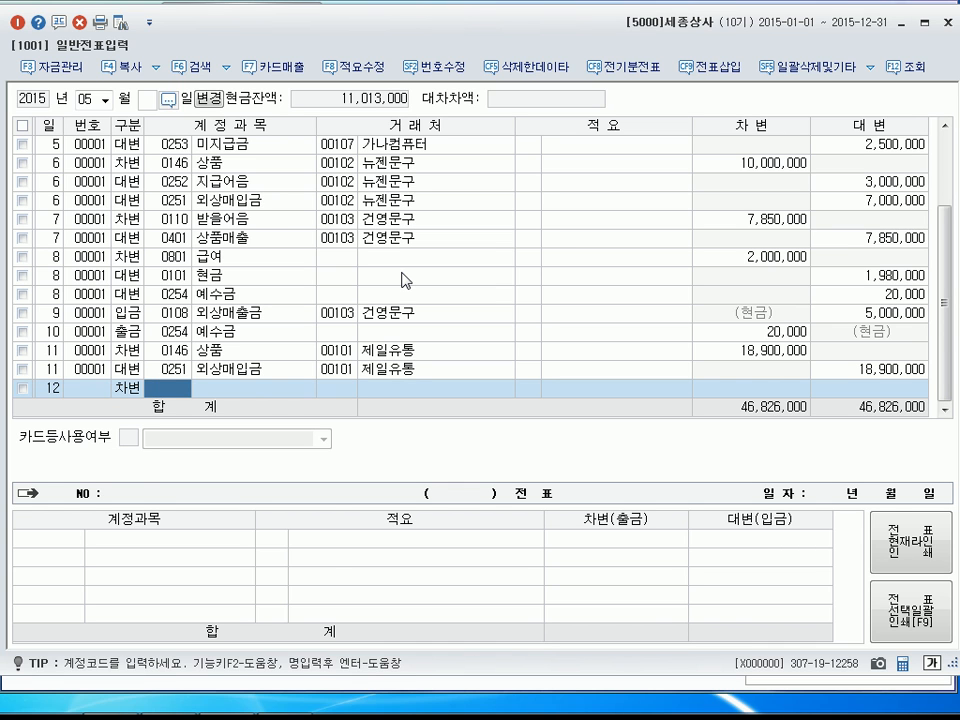
text(108)
key(Return)
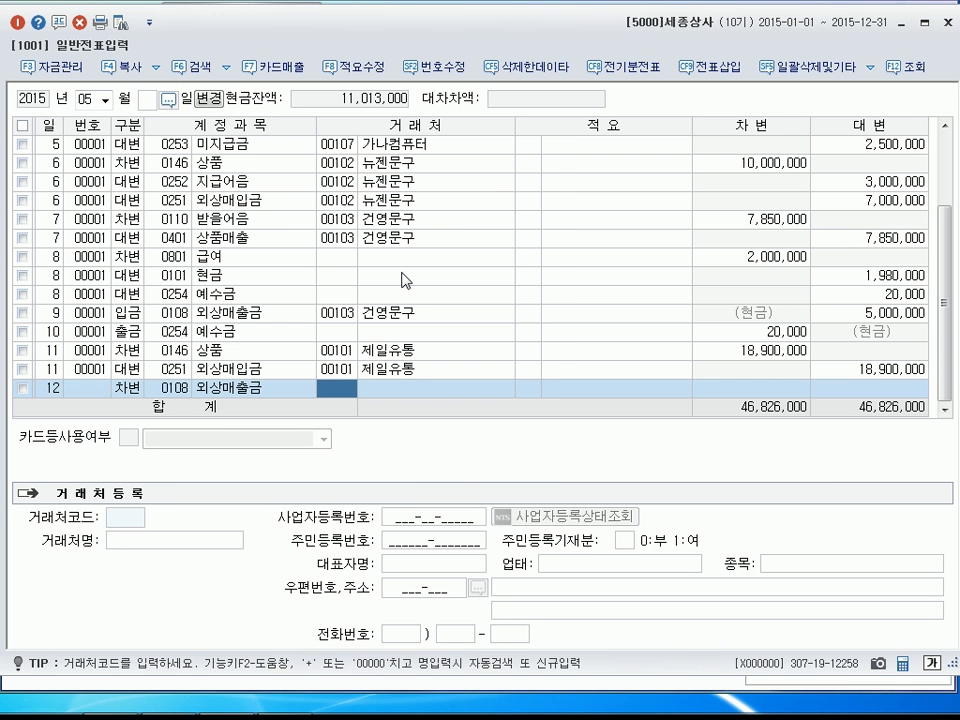
text(일신)
key(Return)
key(Return)
key(Return)
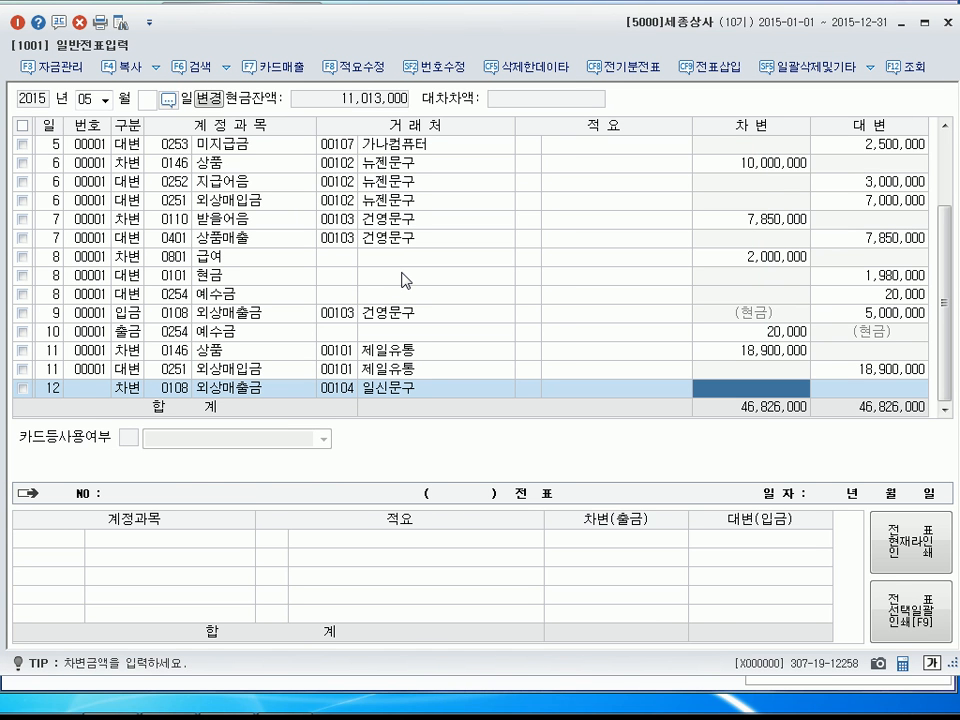
text(18)
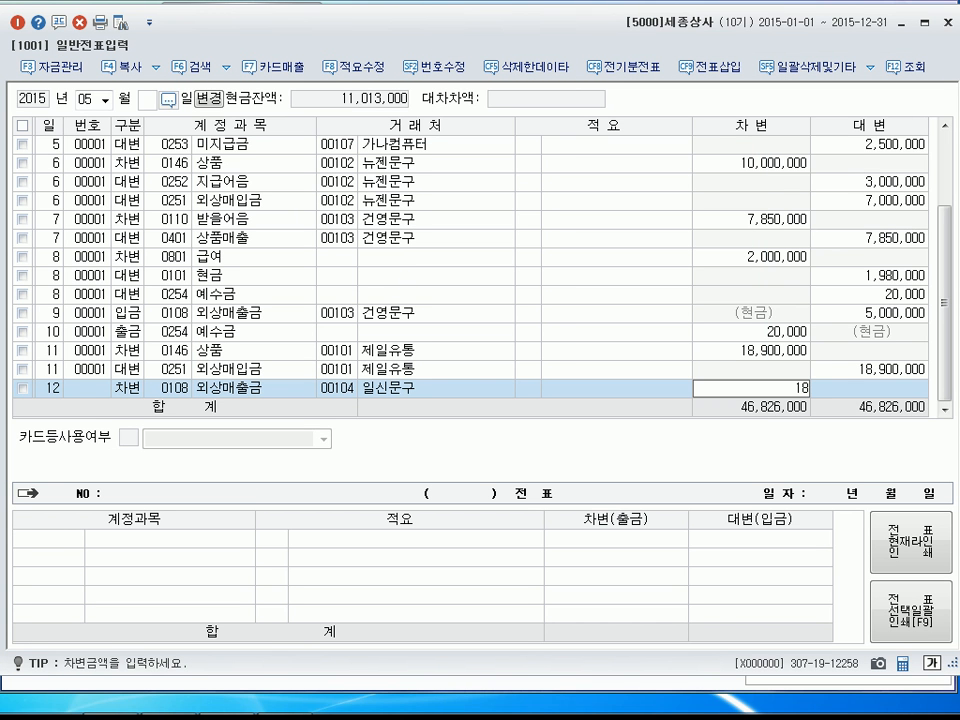
text(,000,000)
key(Return)
key(Return)
Add a day 12 대변 line for account 0401 상품매출 with customer 00104 일신문구 and an amount of 18,000,000.
text(4)
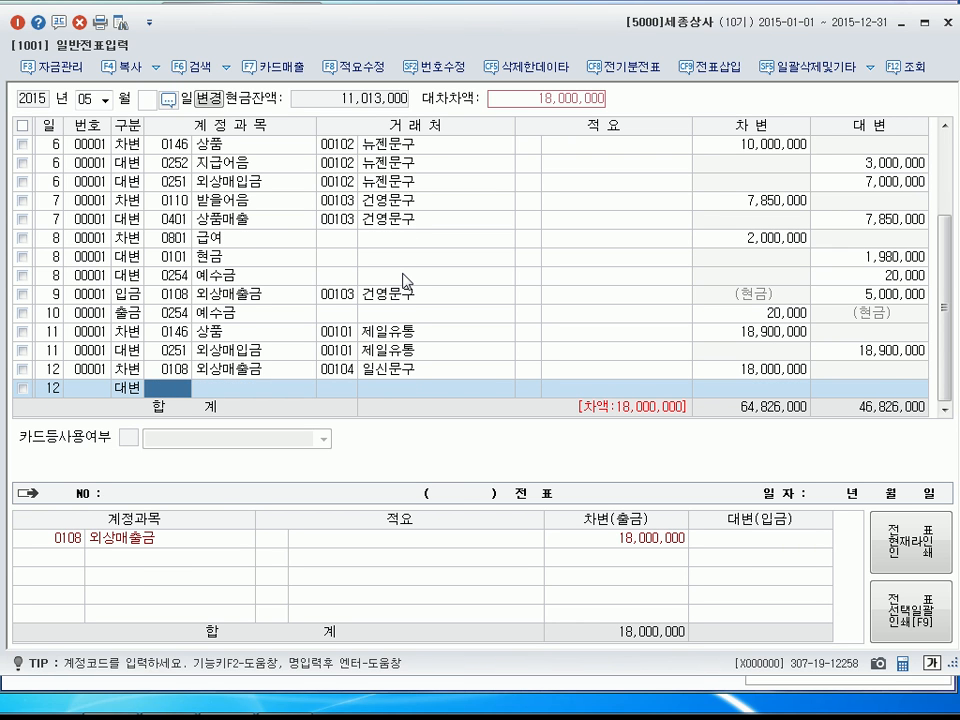
text(0401)
key(Return)
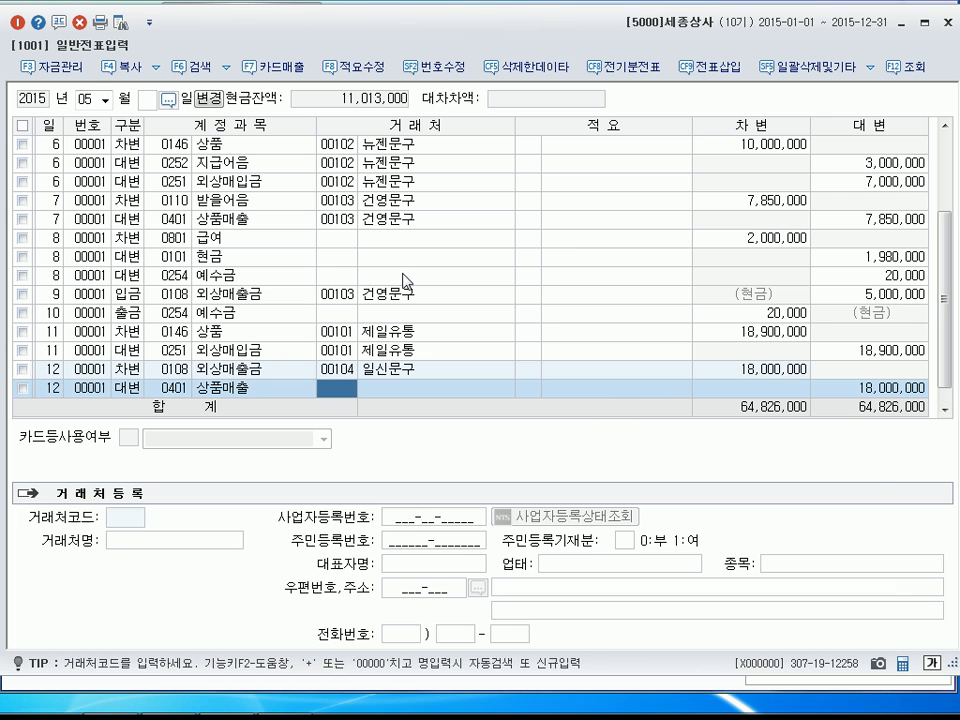
text(104)
key(Return)
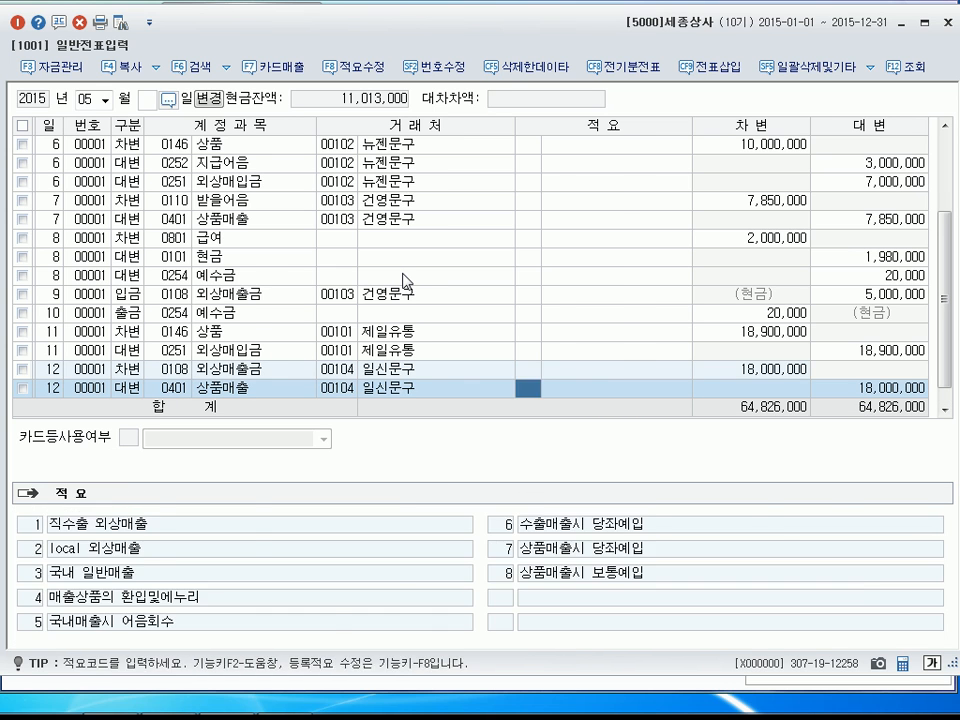
key(Return)
key(Return)
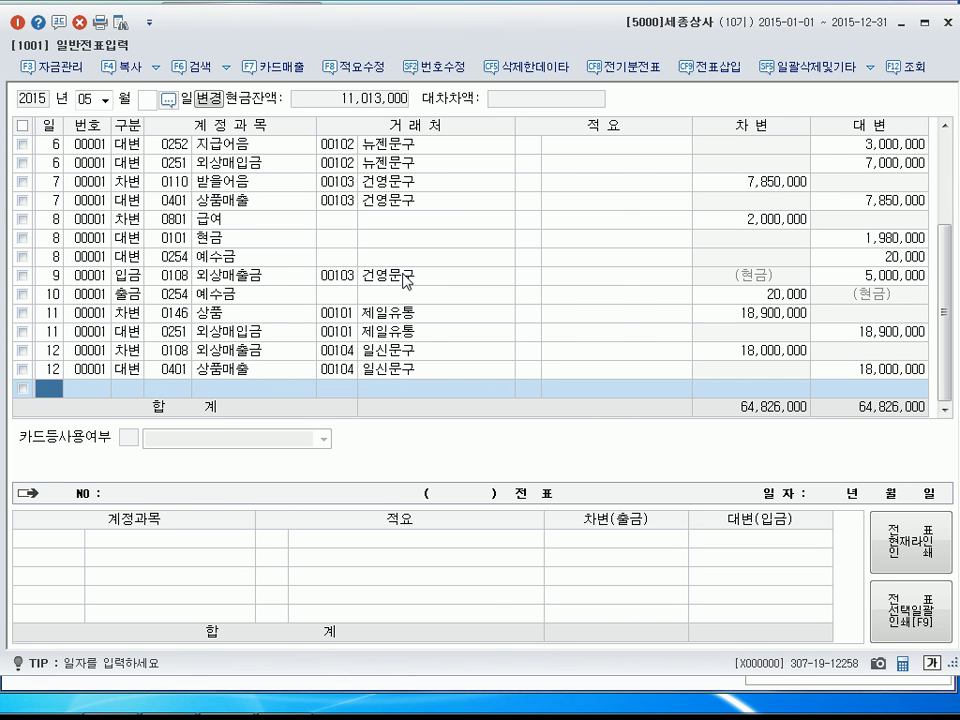
Start a day 13 출금 line for account 0815 수도광열비.
text(13)
key(Return)
text(4)
key(Return)
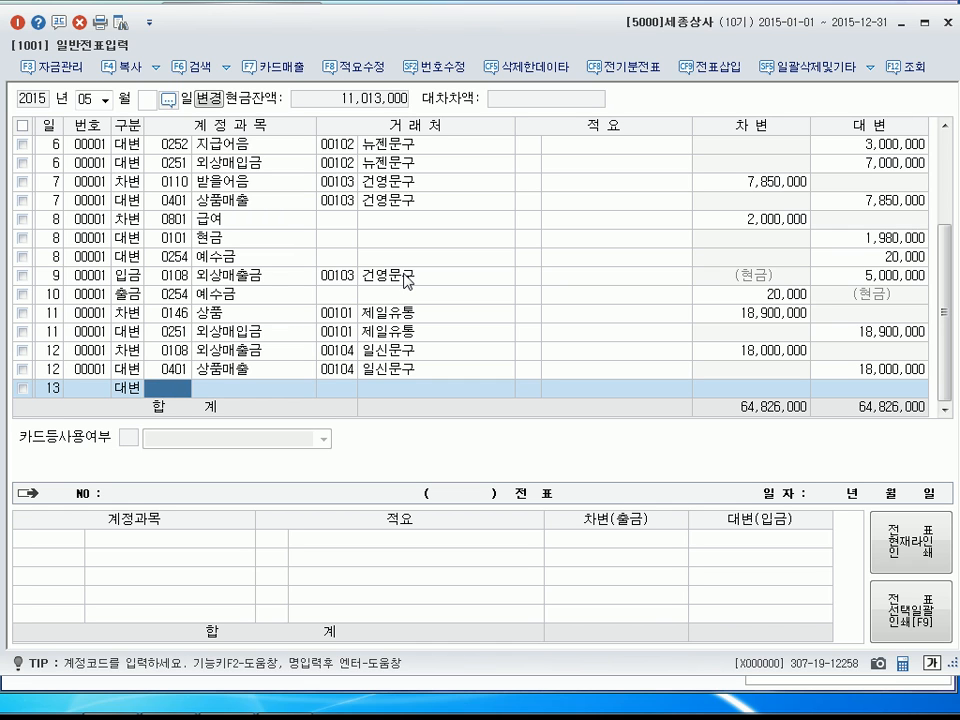
key(Left)
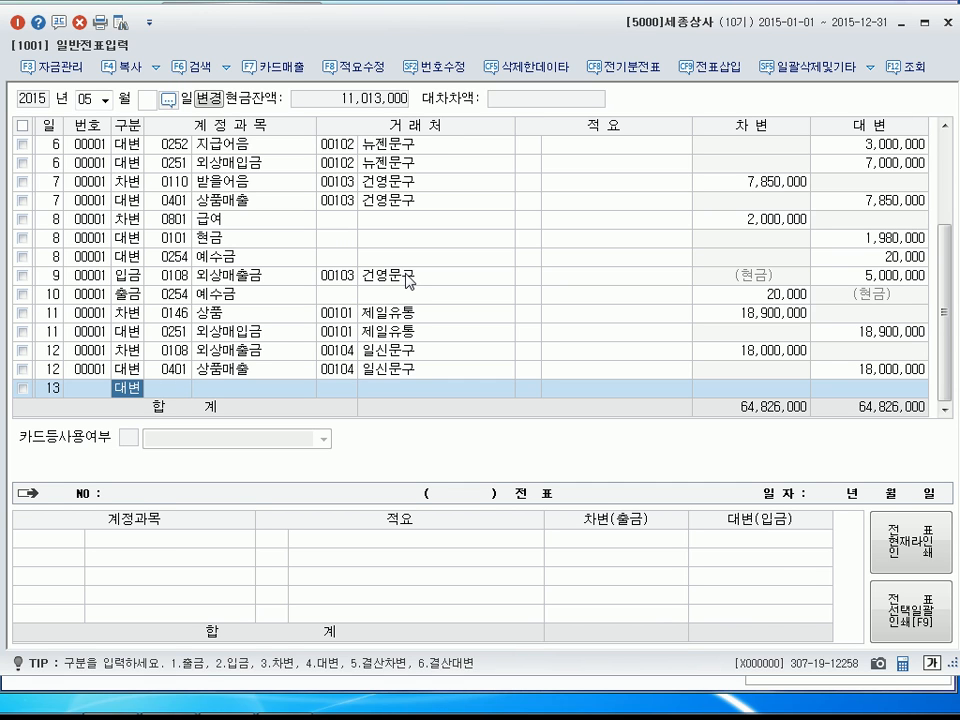
text(1수독광)
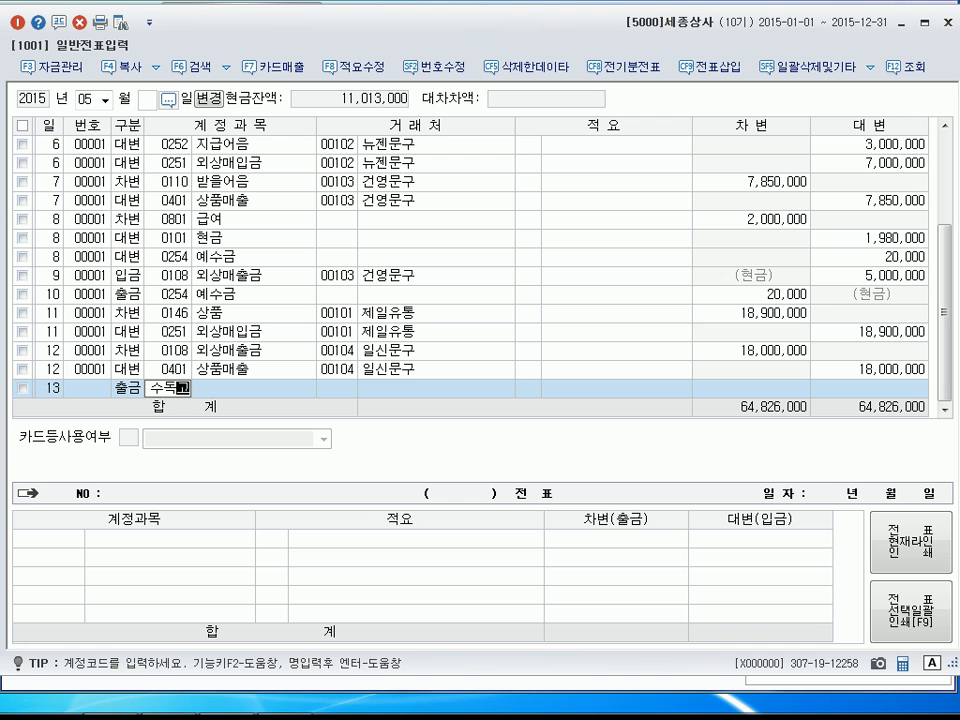
key(Return)
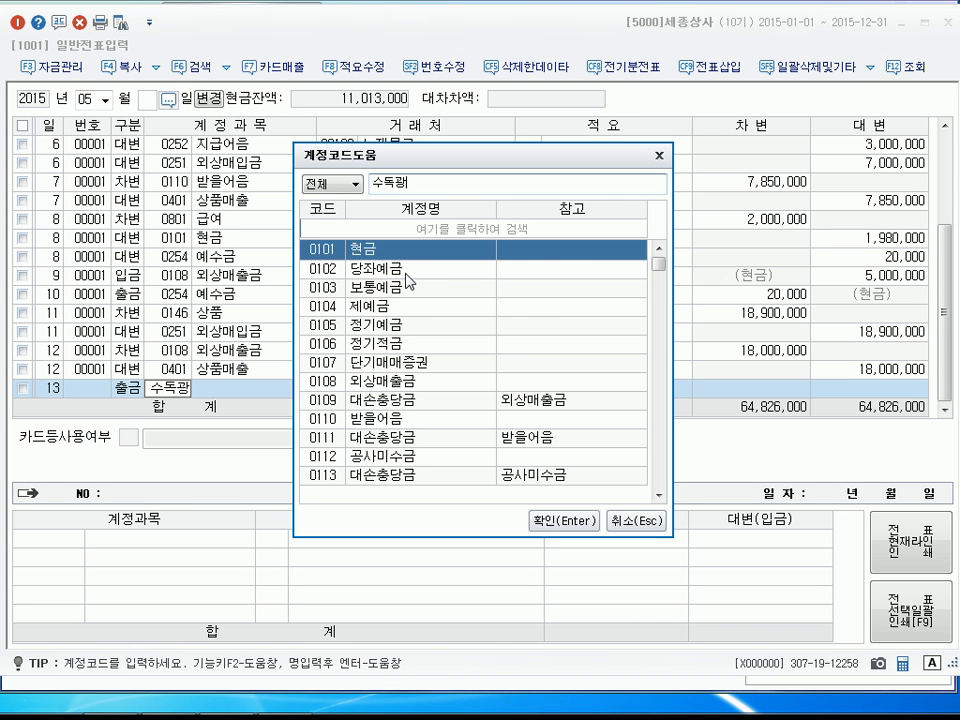
key(BackSpace)
key(BackSpace)
text(도광)
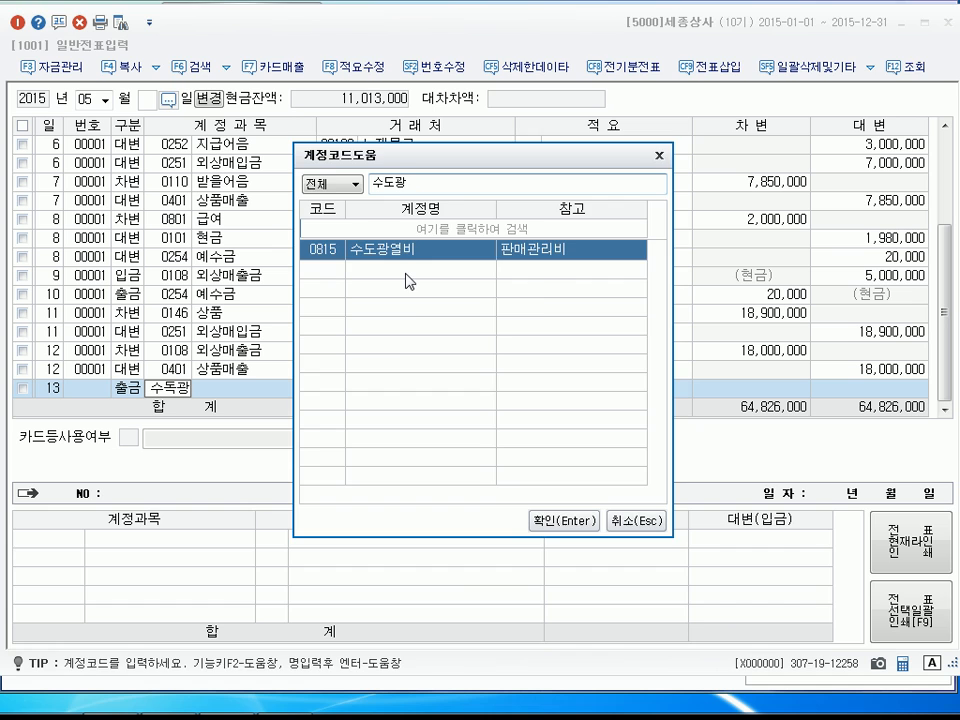
key(Return)
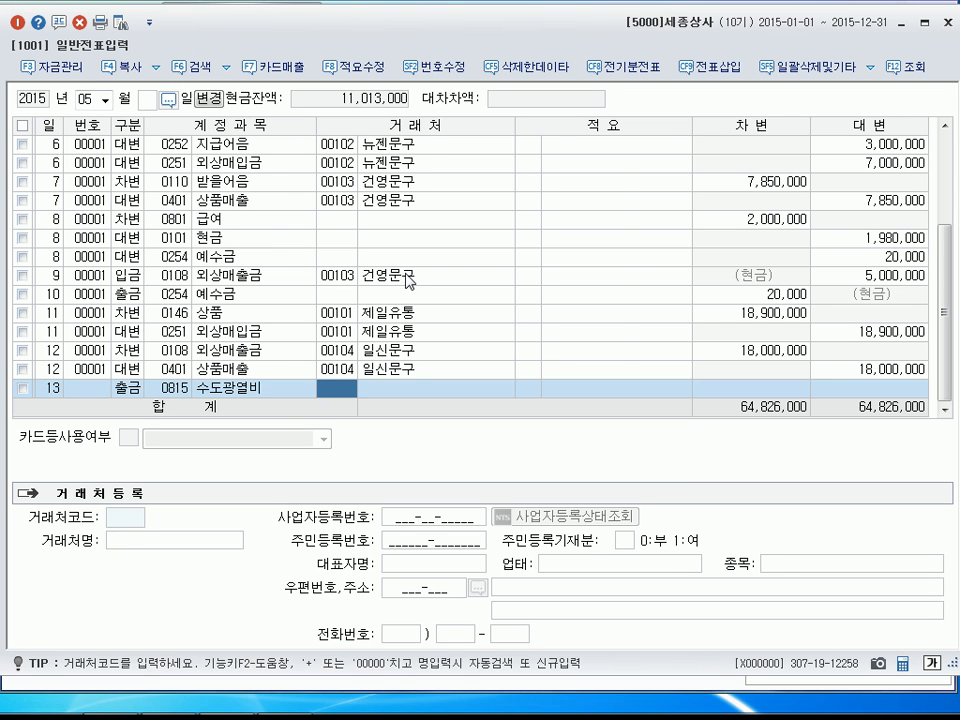
Complete the day 13 수도광열비 line with an amount of 65,300, leaving customer and summary blank.
key(Return)
key(Return)
key(Left)
key(space)
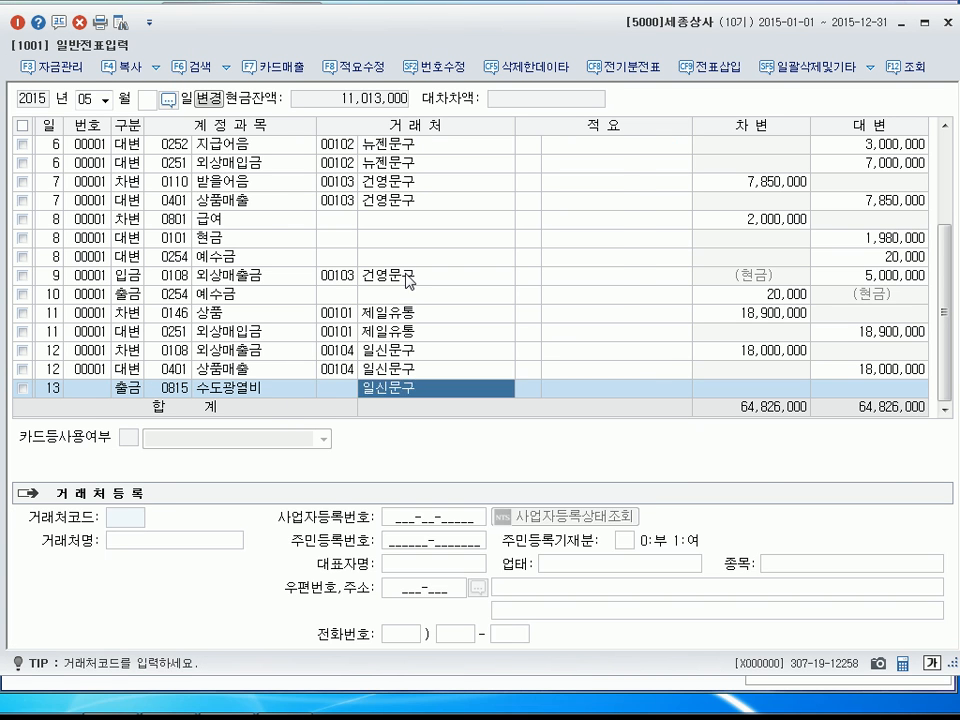
key(Return)
key(Return)
key(Return)
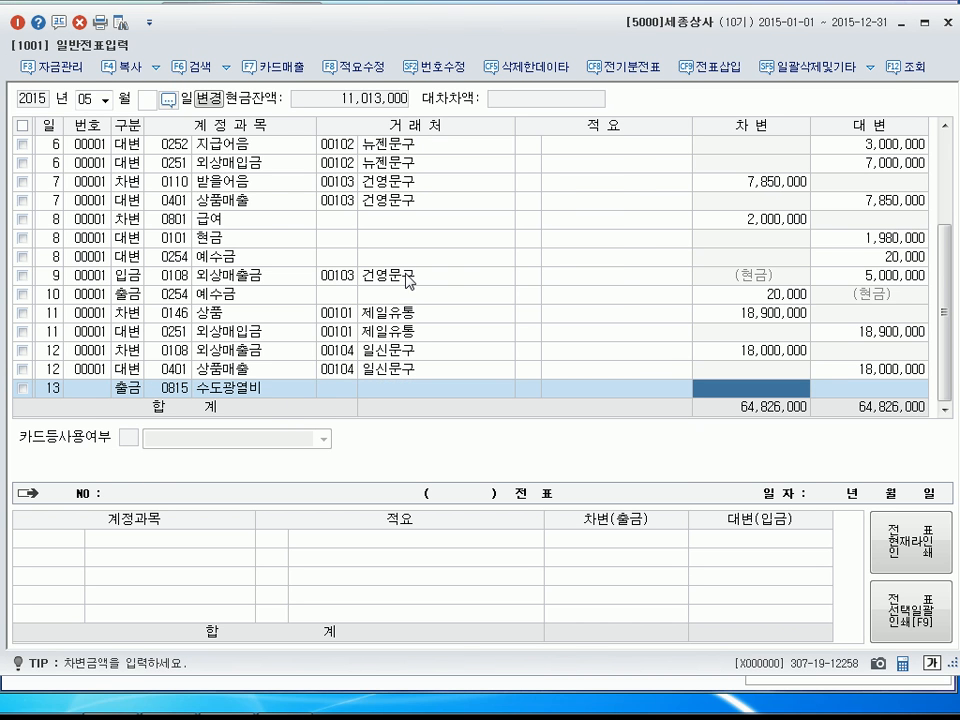
text(65300)
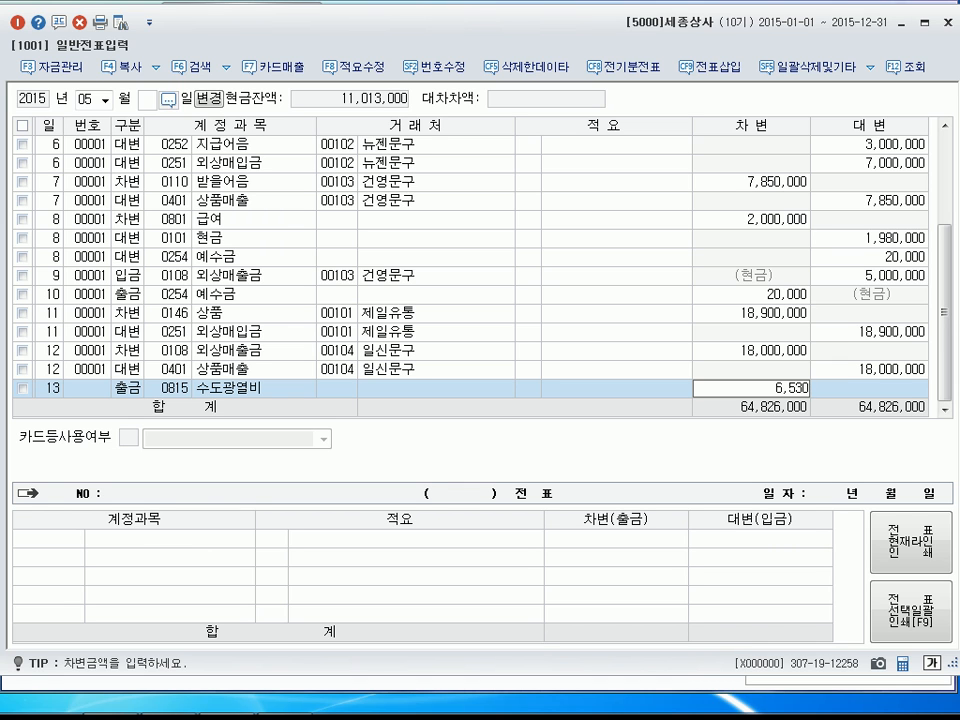
key(Return)
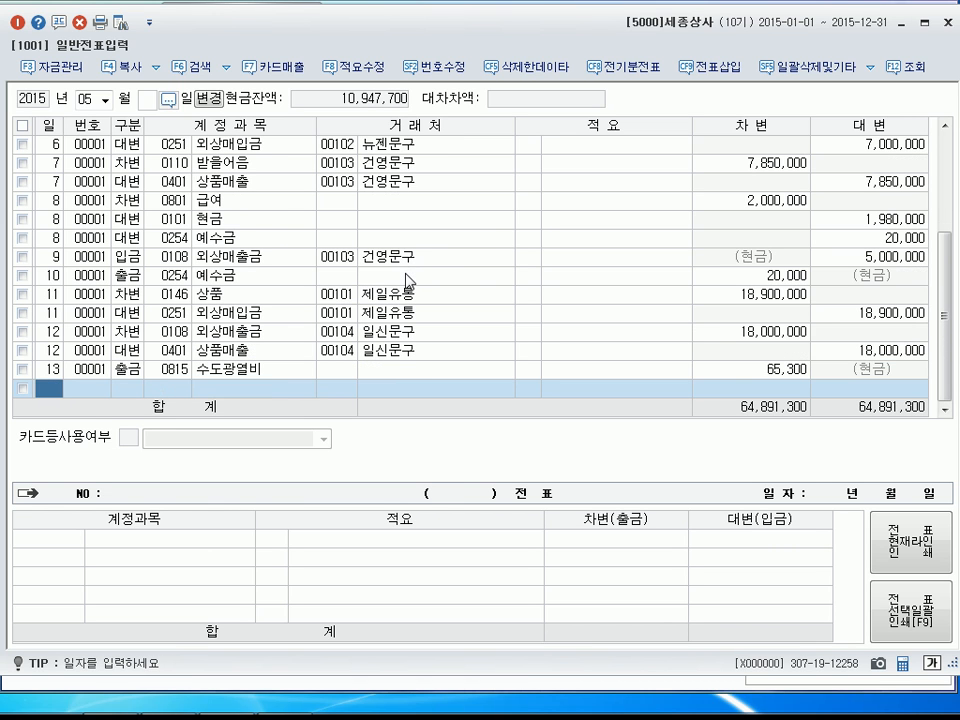
Start a day 14 차변 line.
text(14)
key(Return)
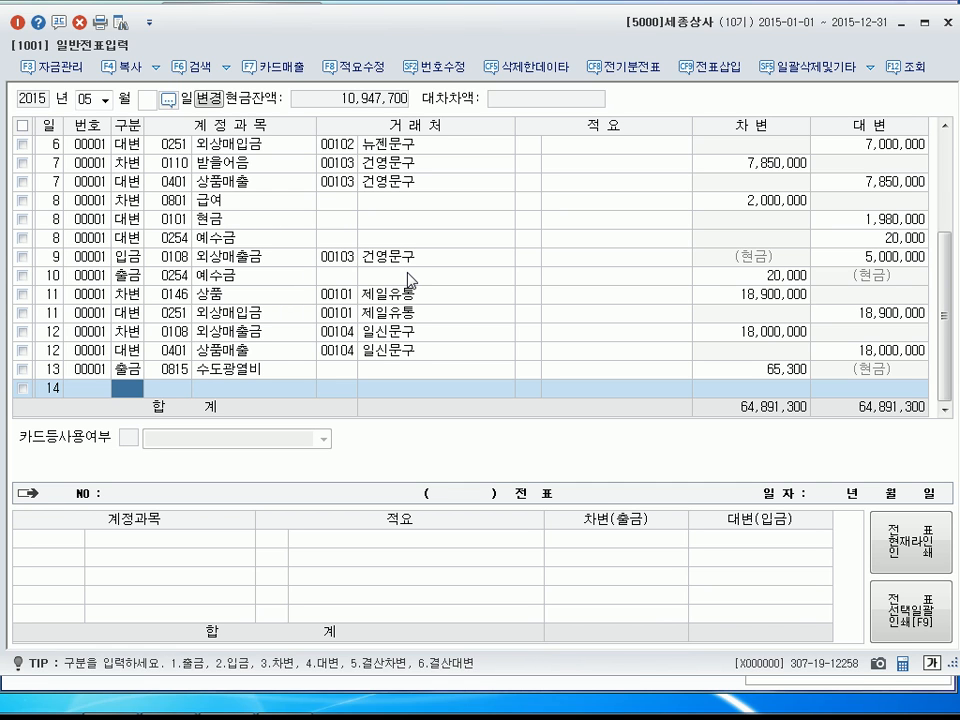
text(3)
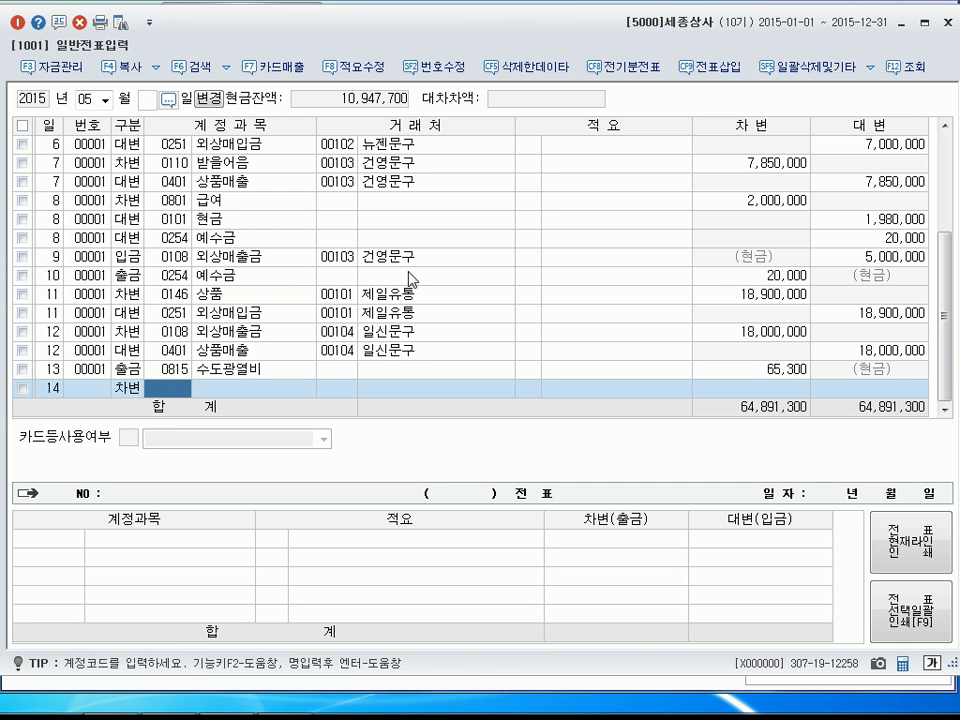
text(외상매)
key(Return)
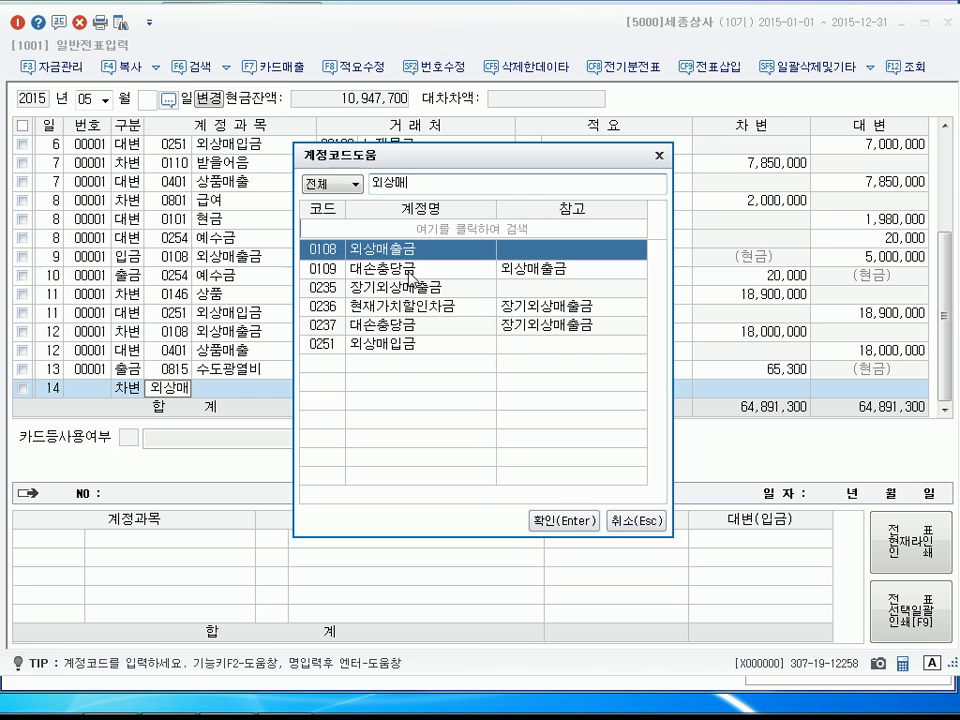
key(Return)
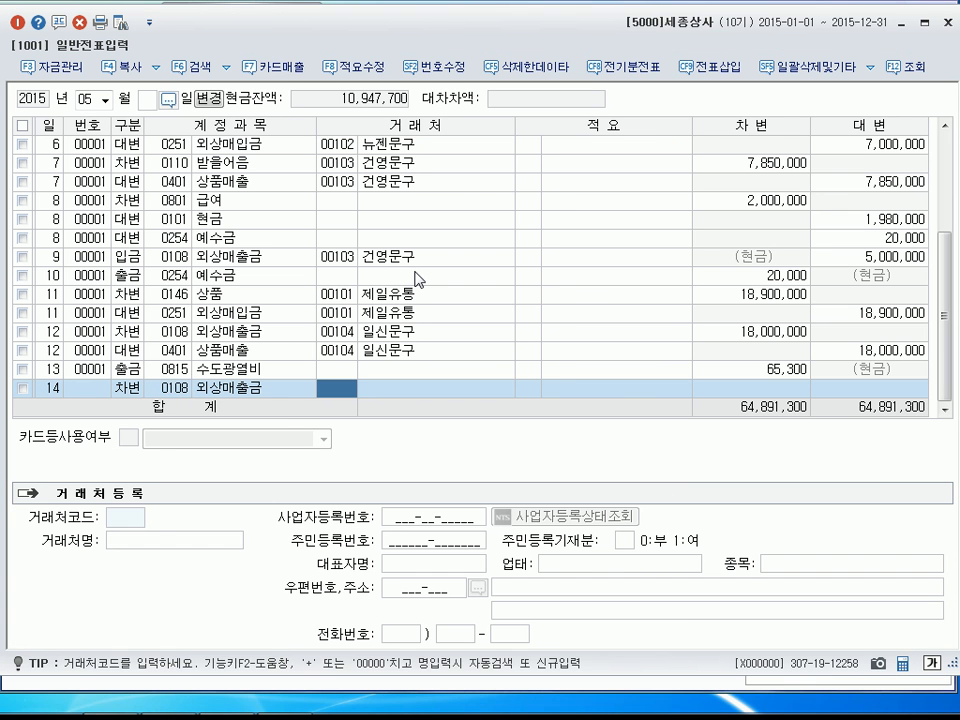
Complete the day 14 차변 line with account 0251 외상매입금, customer 00101 제일유통 and an amount of 7,000,000.
key(Left)
text(251)
key(Return)
text(제일)
key(Return)
key(Return)
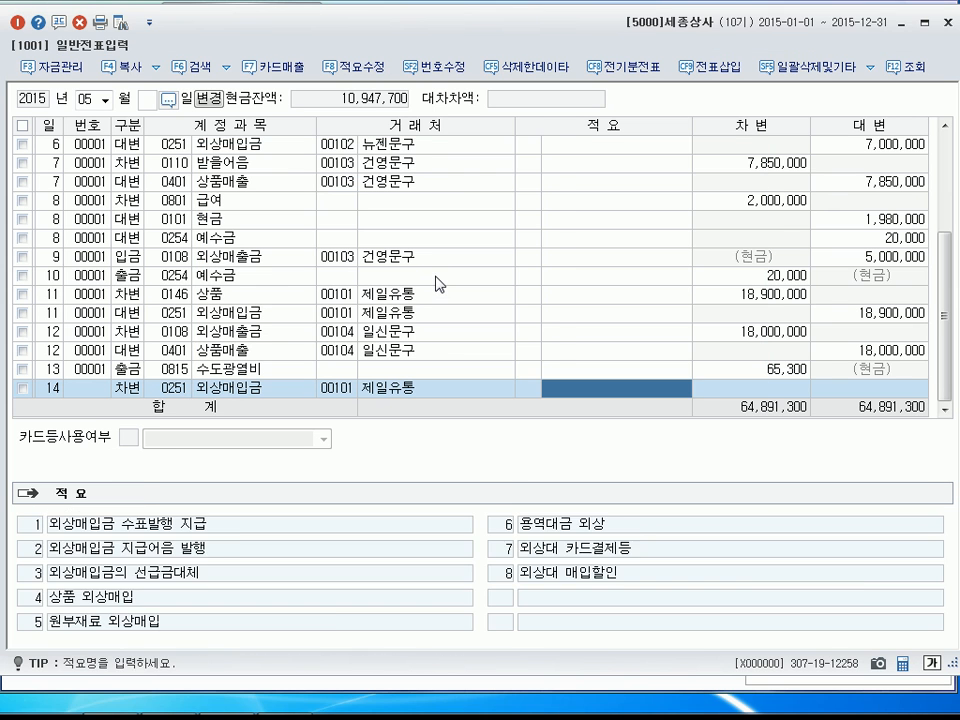
key(Return)
text(7000000)
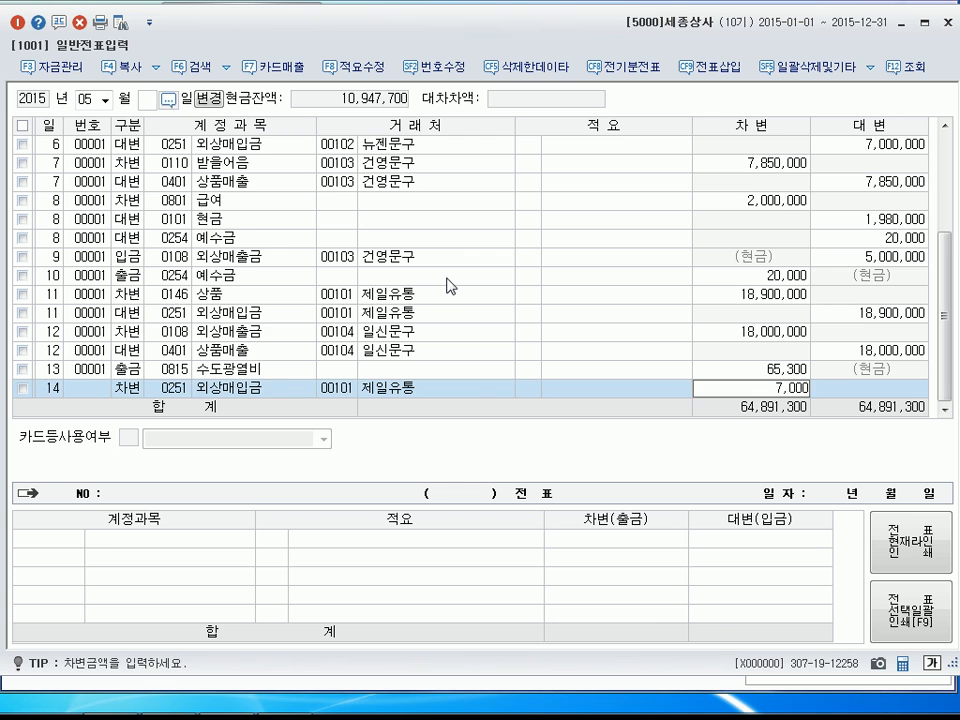
key(Return)
Add a day 14 대변 line for account 0102 당좌예금 with customer name 제일유통, no customer code and an amount of 7,000,000.
text(4)
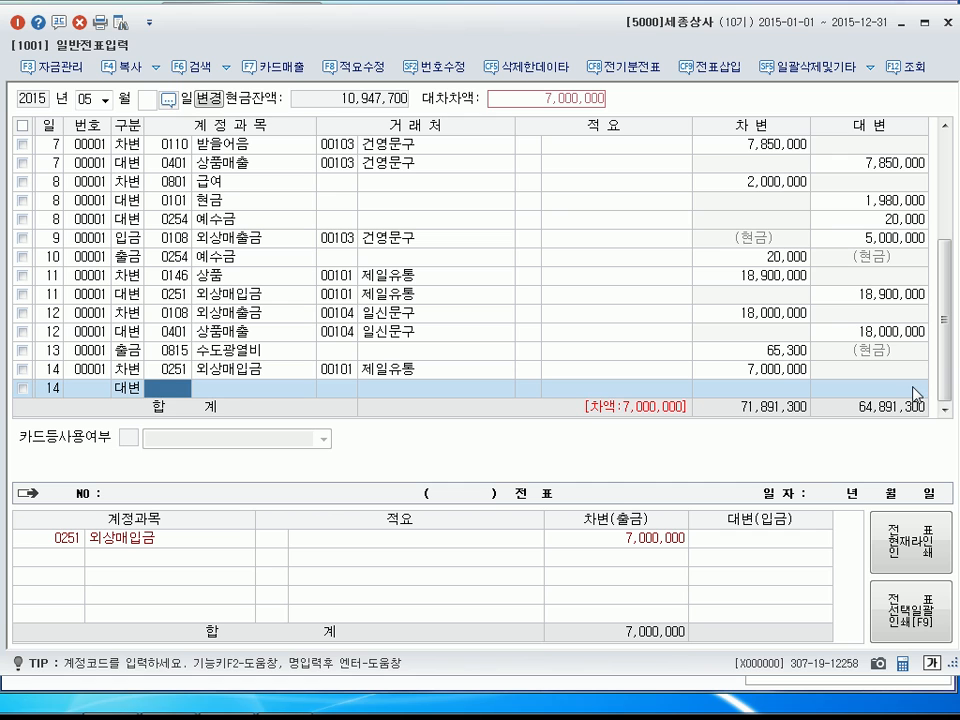
text(당좌ㅇㅖ)
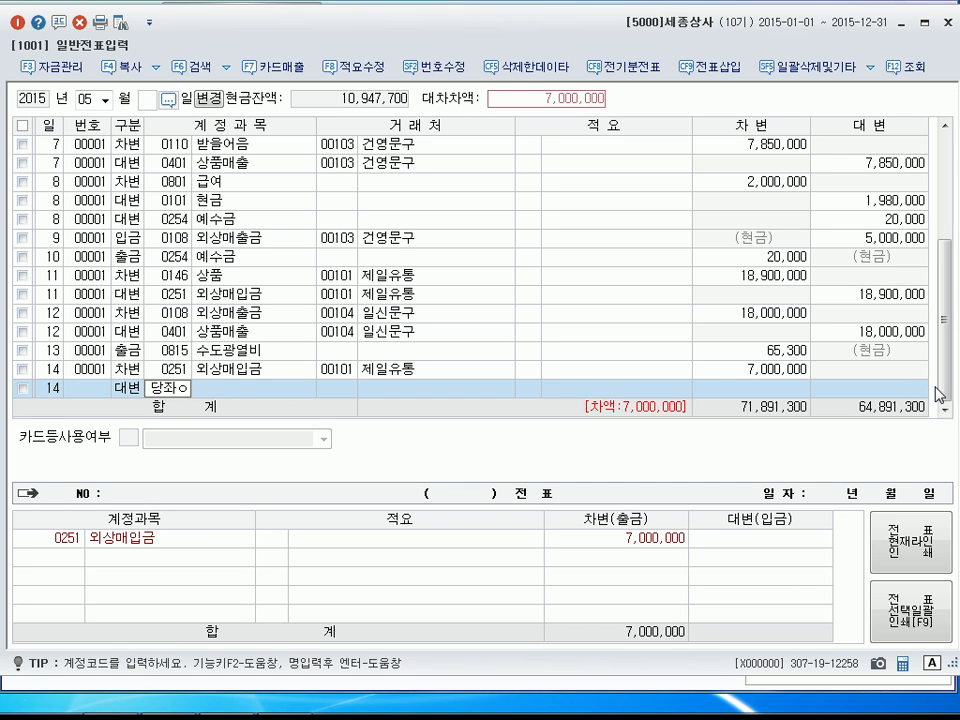
key(Return)
key(Return)
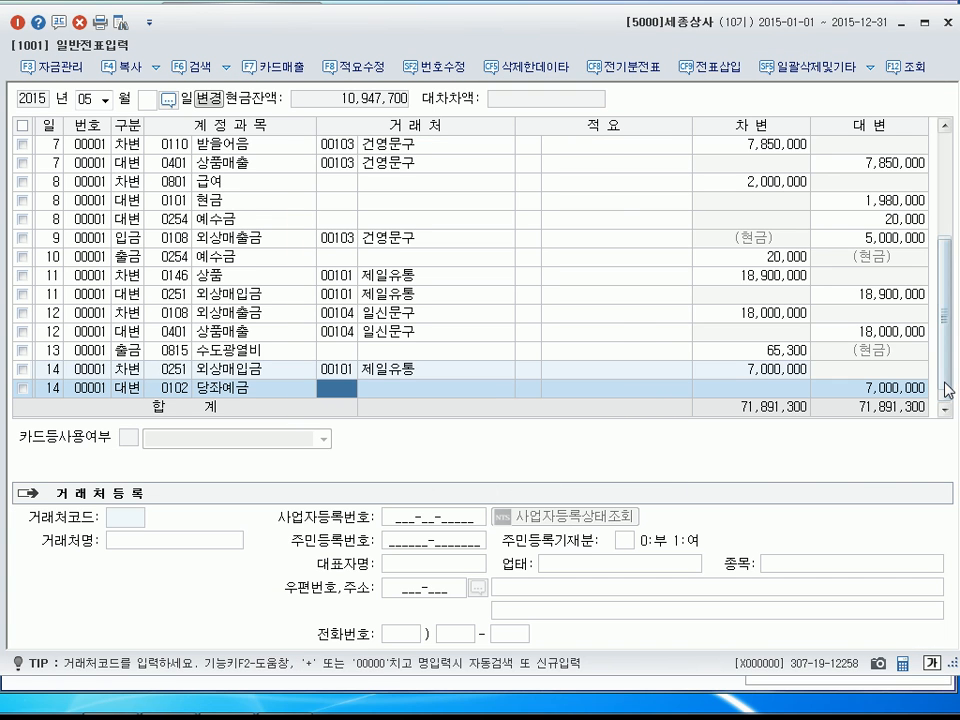
key(Return)
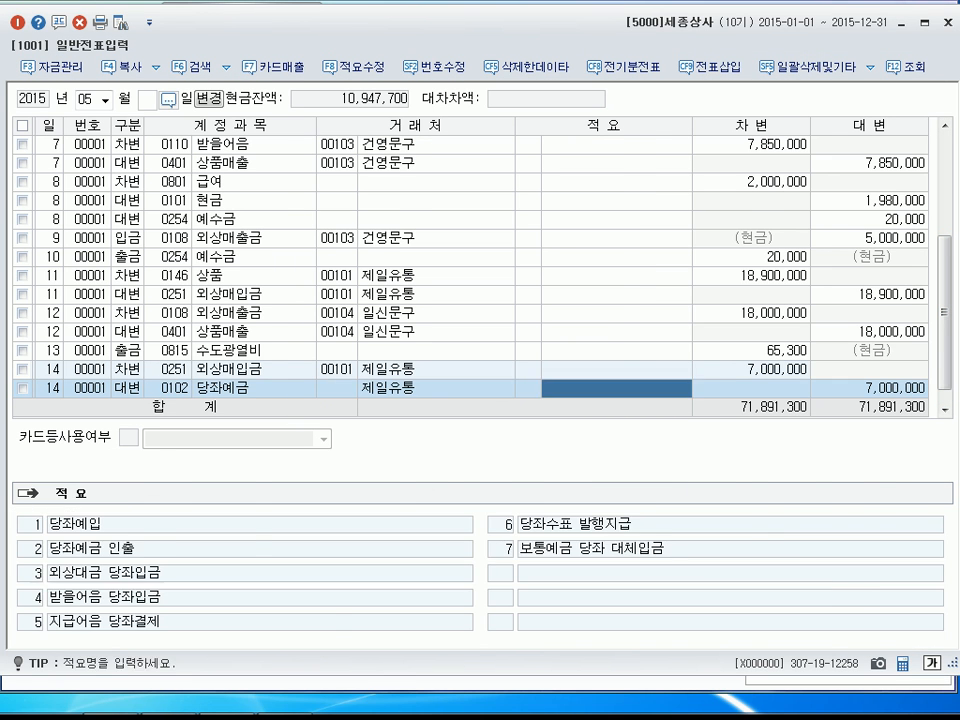
key(Return)
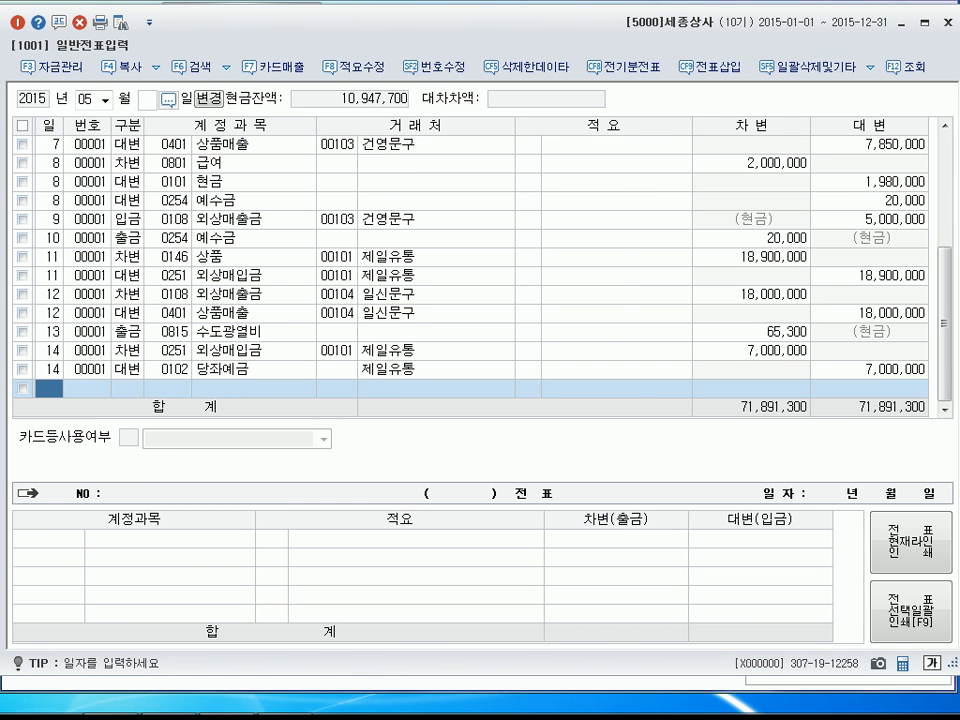
Enter a day 15 출금 line for account 0338 인출금 with an amount of 1,000,000, leaving customer and summary blank.
text(15)
key(Return)
text(4)
key(Return)
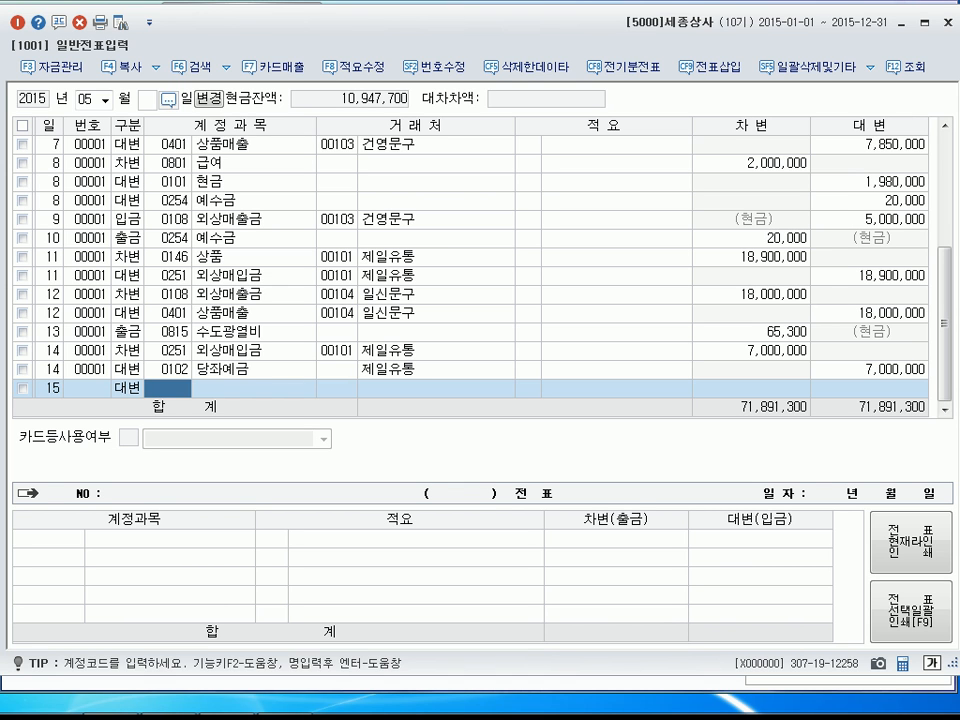
click(127, 388)
text(1)
text(인출)
key(Return)
key(Return)
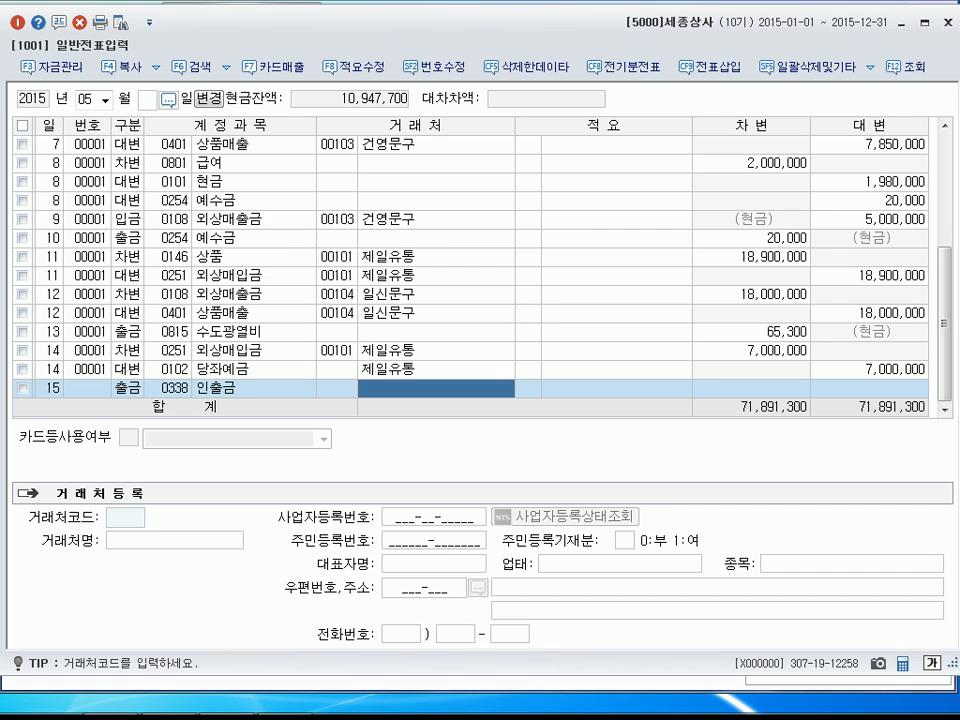
key(Return)
key(Return)
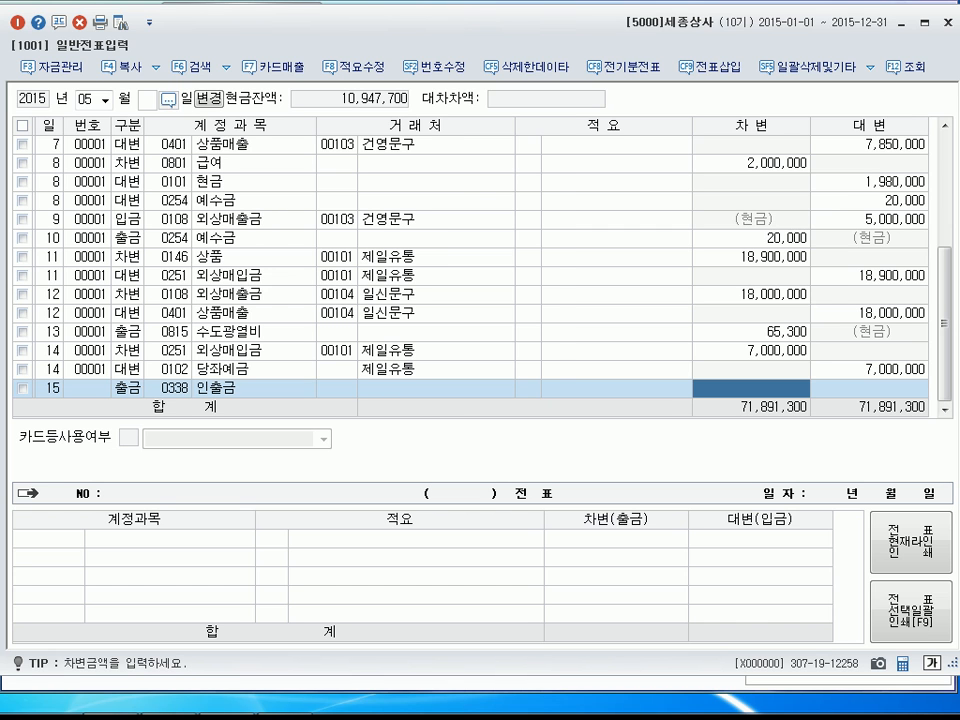
text(1000000)
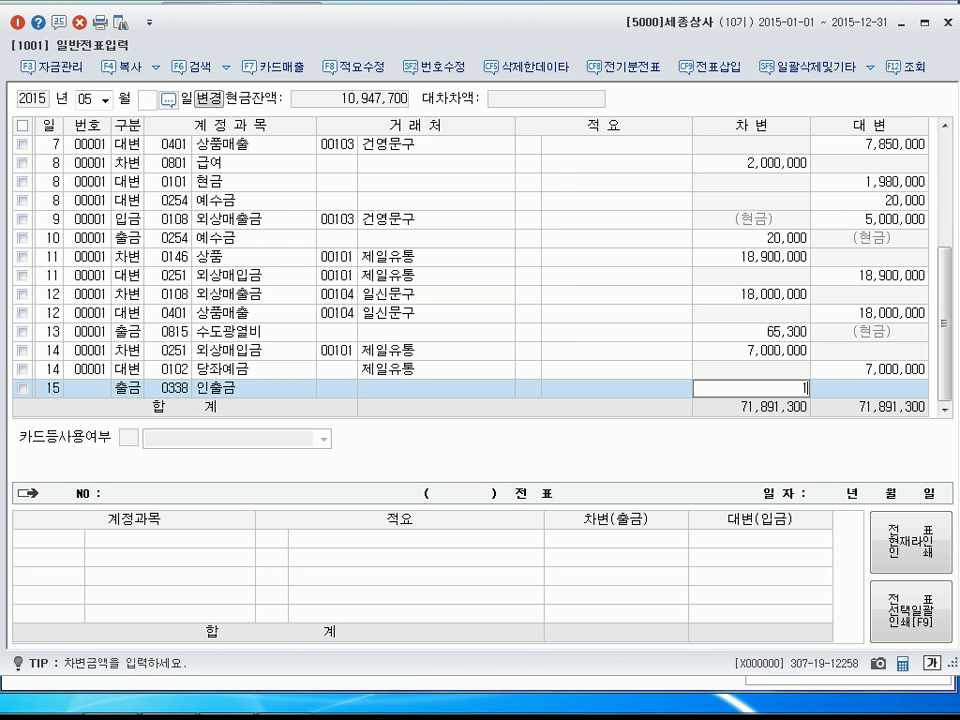
key(Return)
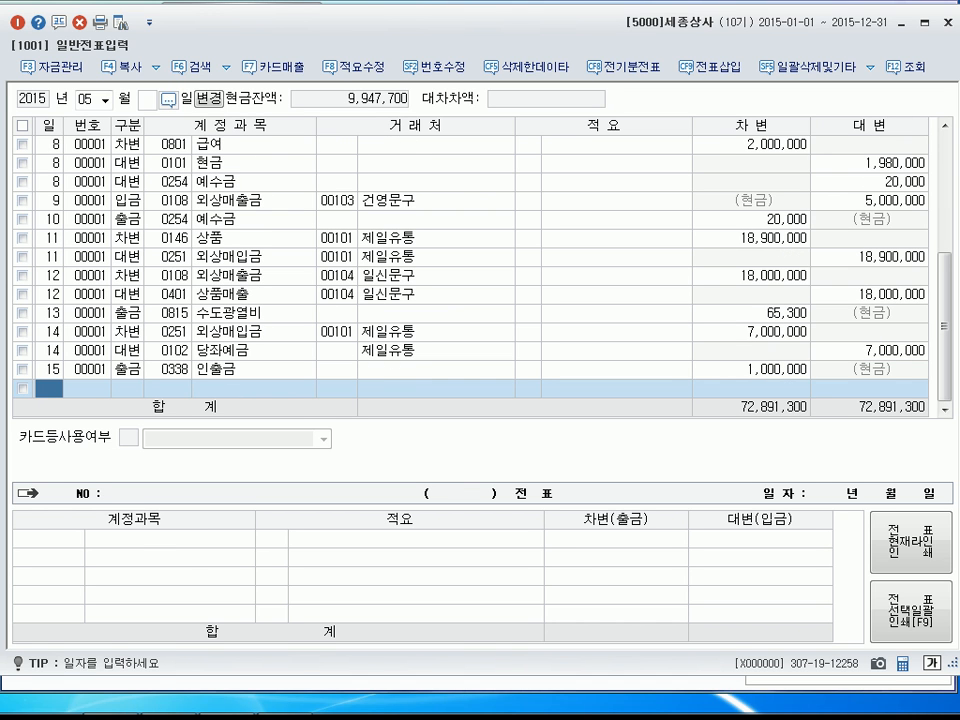